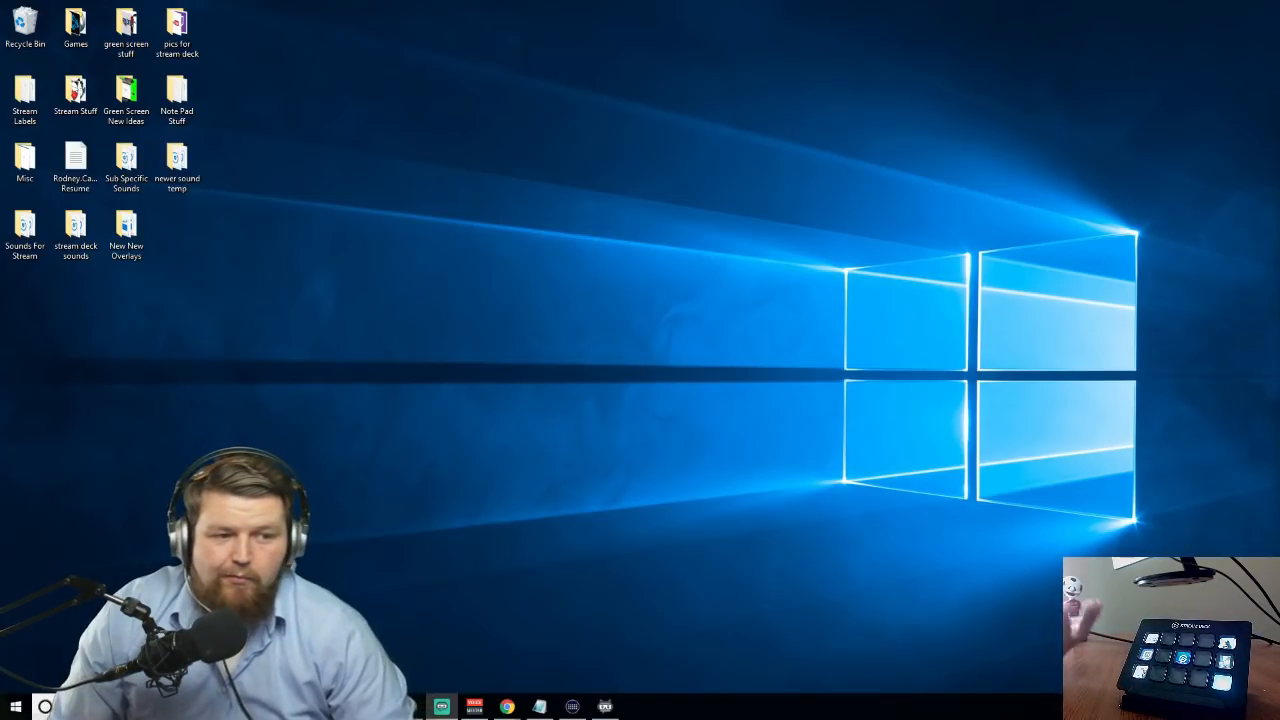
Switch to the Stream Deck app and open the Twitch key on the Streaming profile
mouse_move(572, 709)
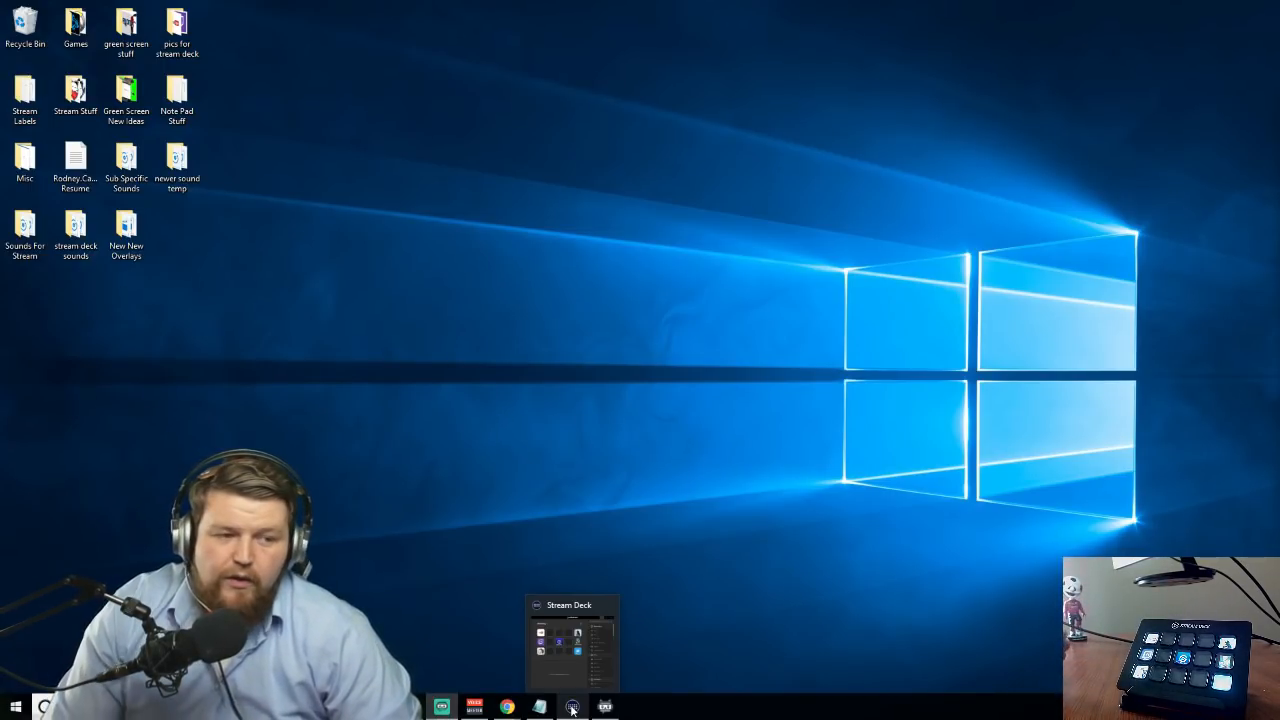
click(572, 707)
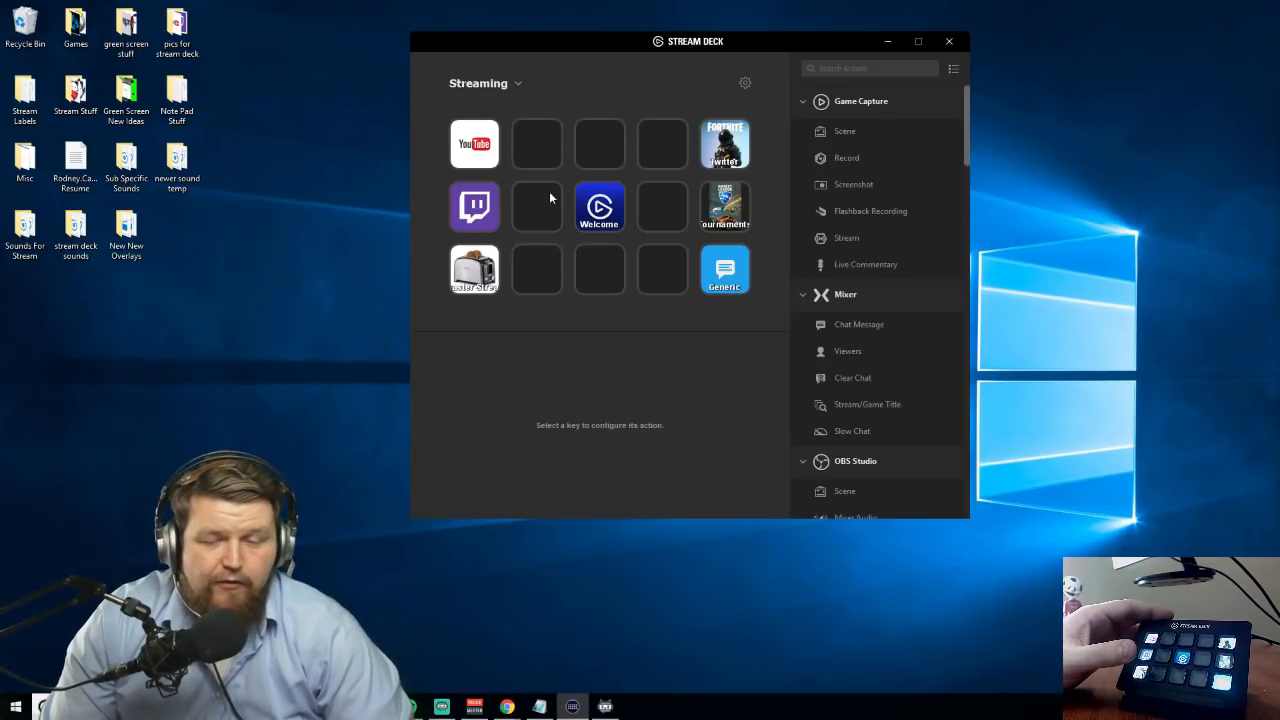
double_click(472, 213)
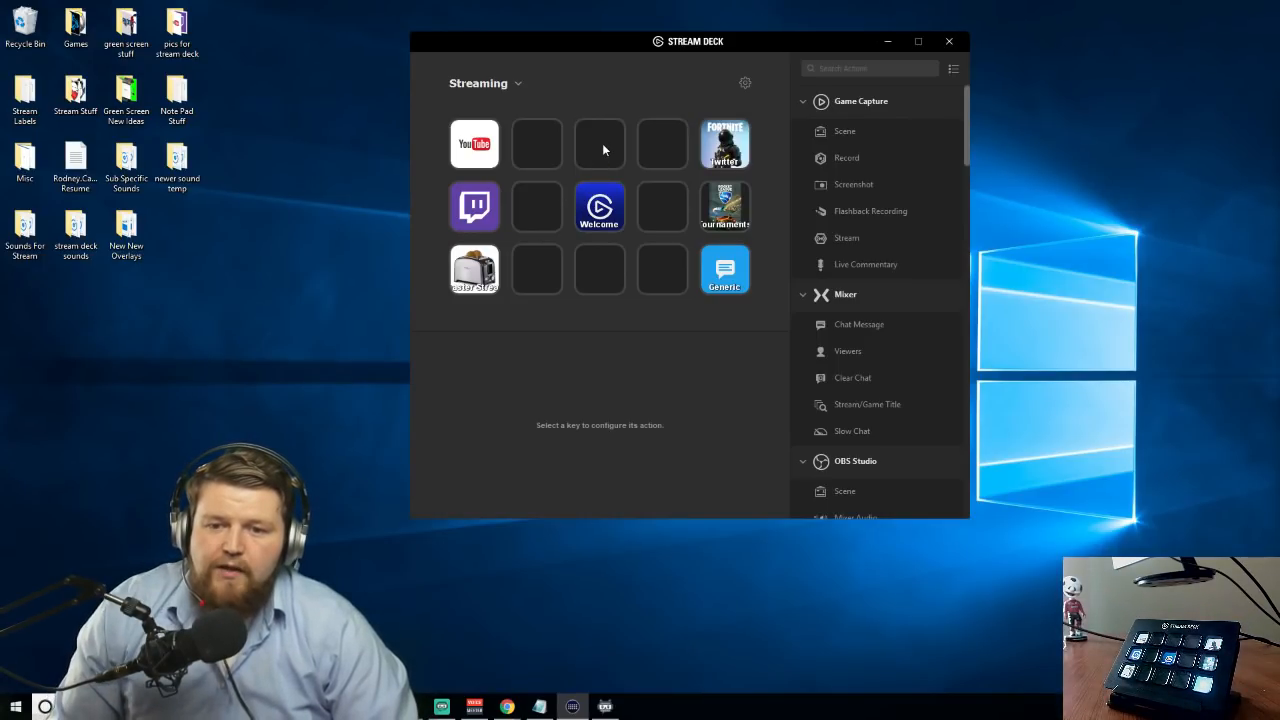
Open the preferences and try dimmer and brighter levels for the device, leaving the brightness near the middle of its range
click(744, 84)
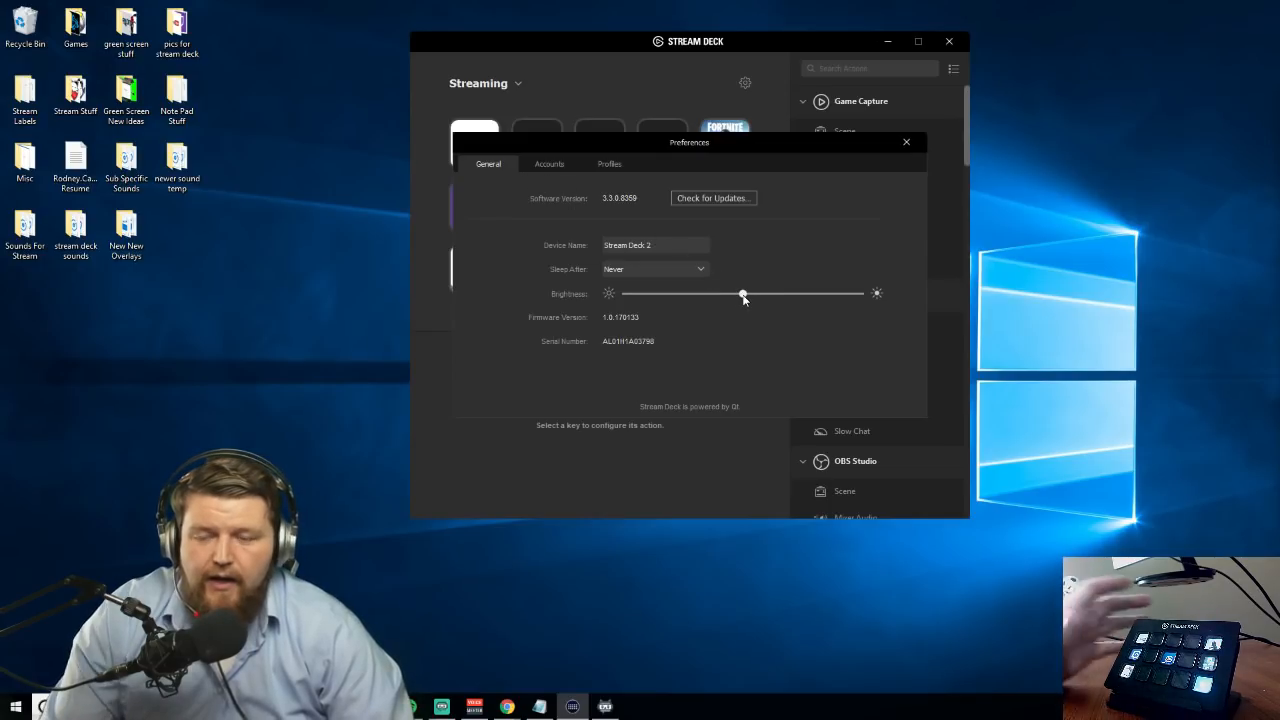
drag(743, 296, 678, 306)
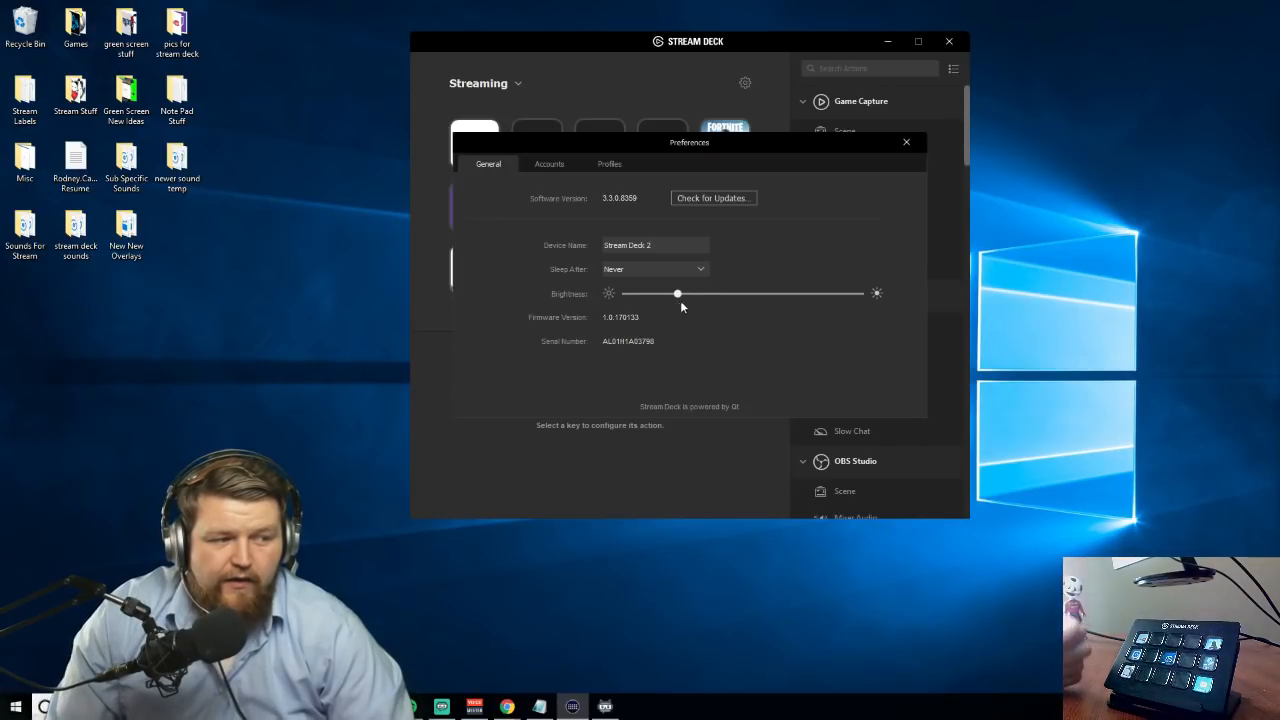
drag(844, 304, 823, 308)
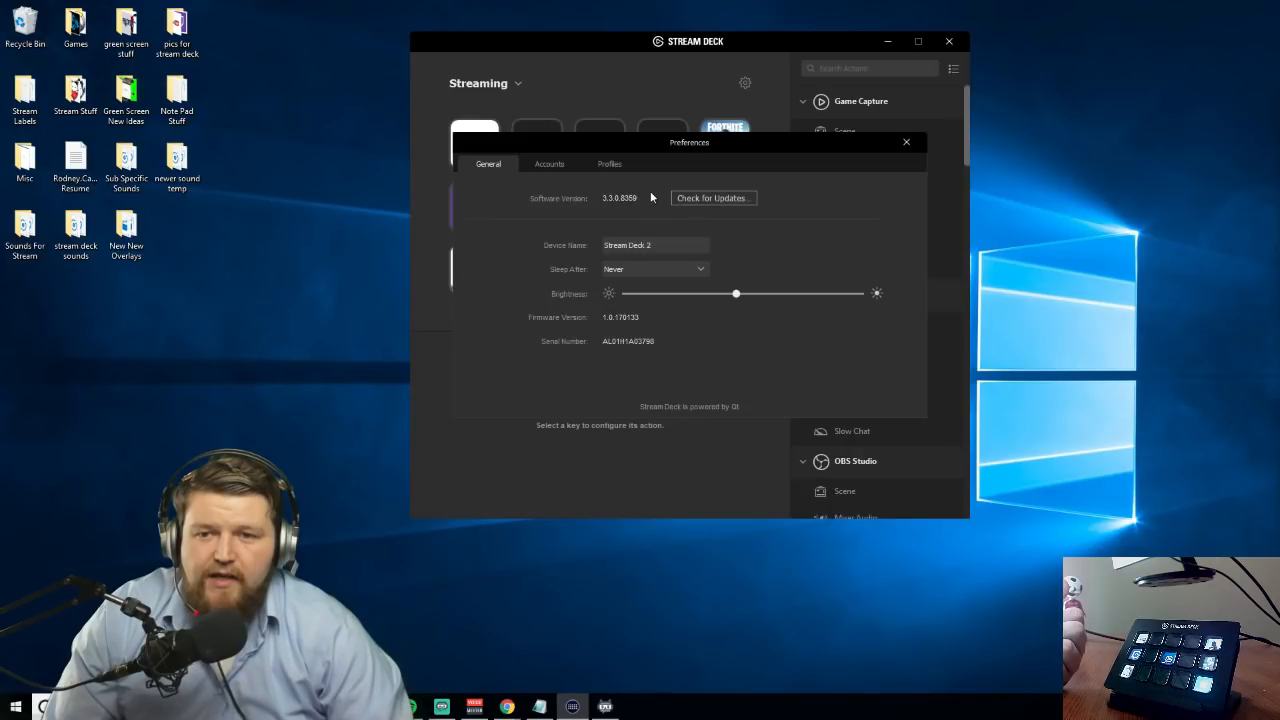
Review the linked accounts and the profile list in the preferences, closing the preferences when done
click(548, 168)
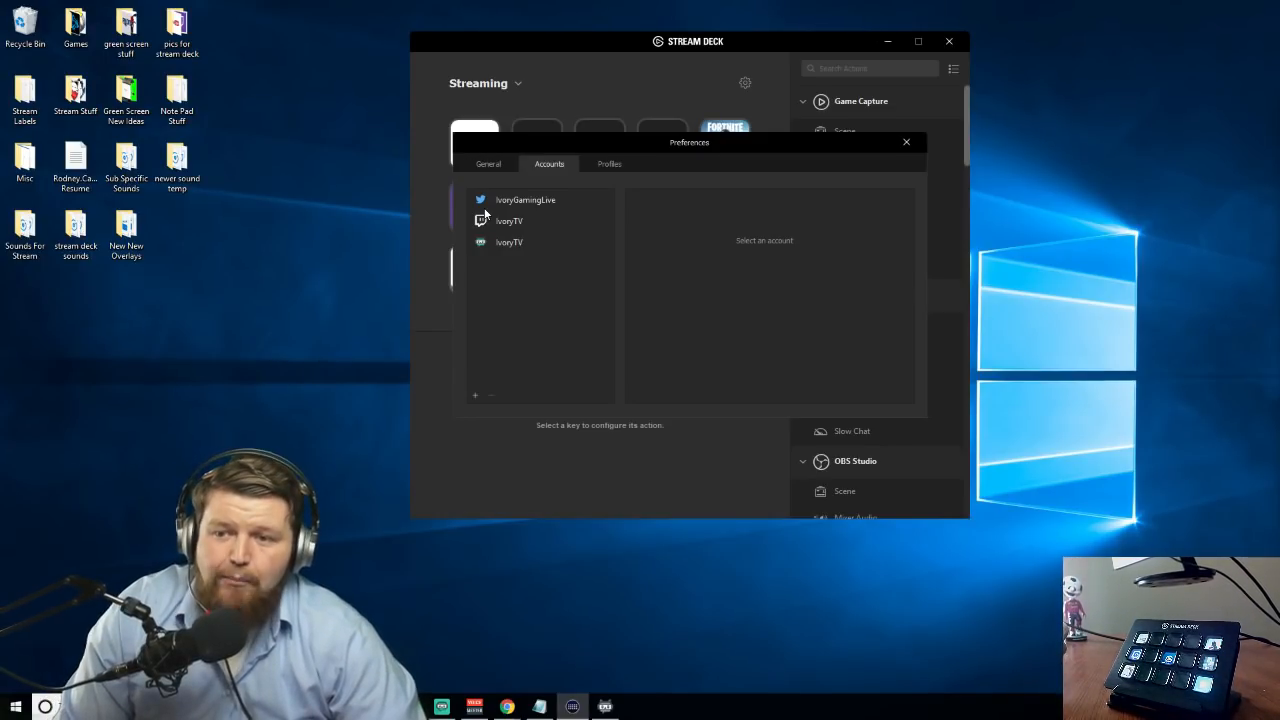
click(608, 167)
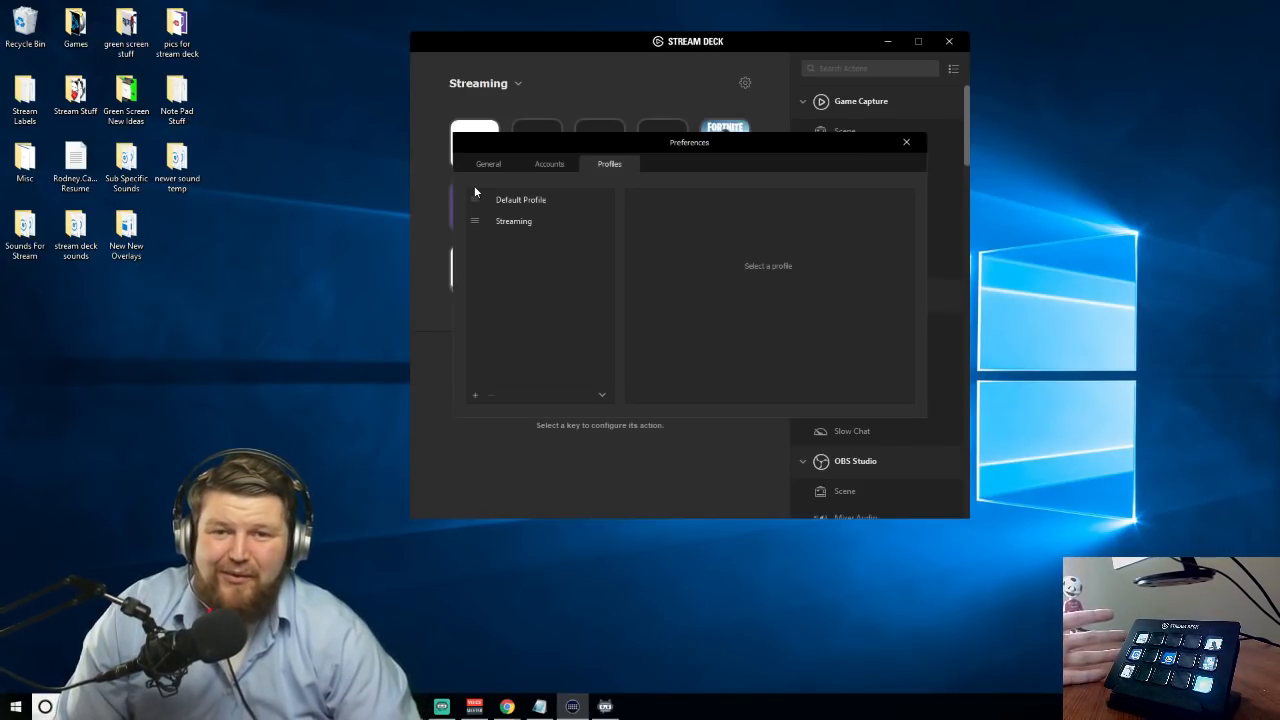
click(906, 147)
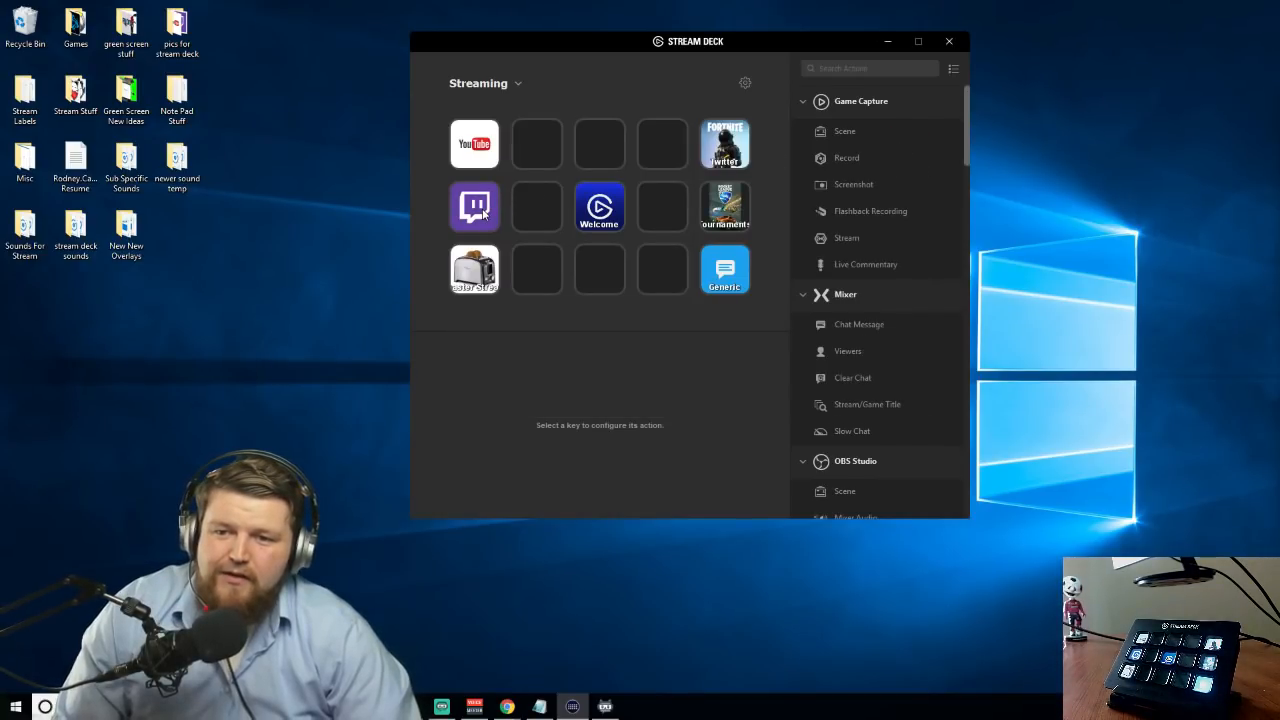
Create a folder on the empty middle key of the first row and title it Tutorial
click(586, 147)
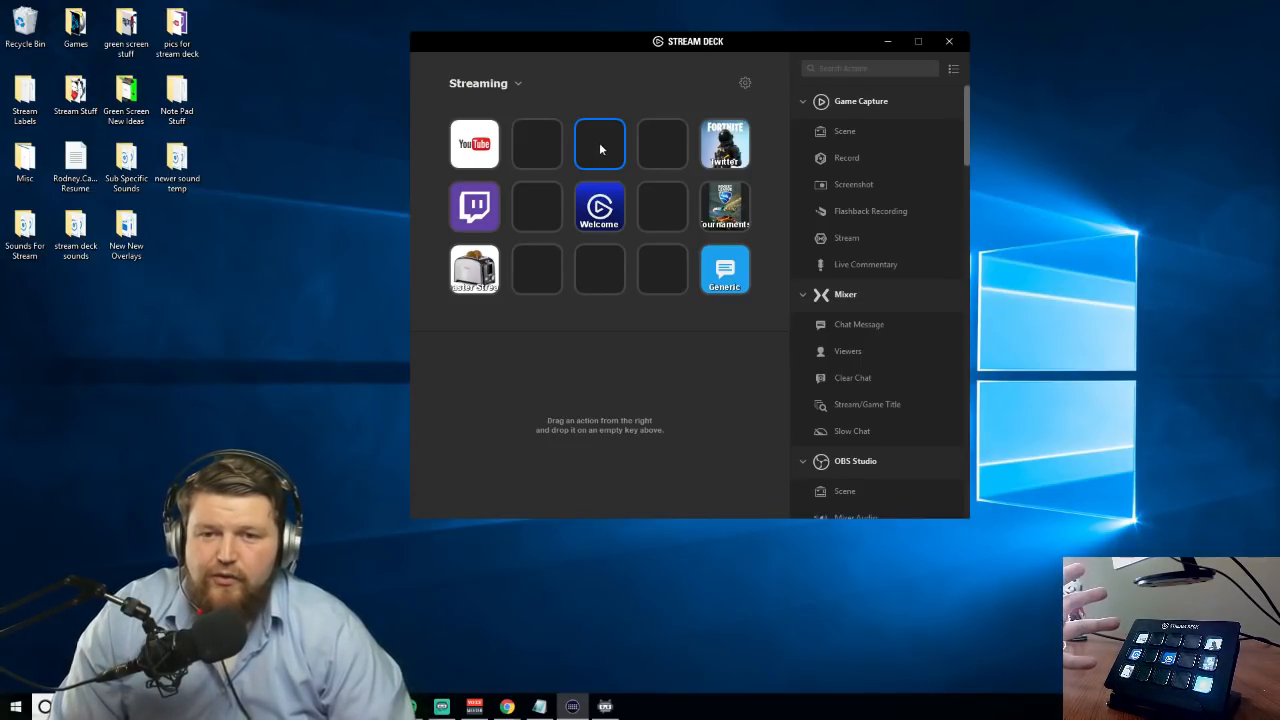
right_click(602, 147)
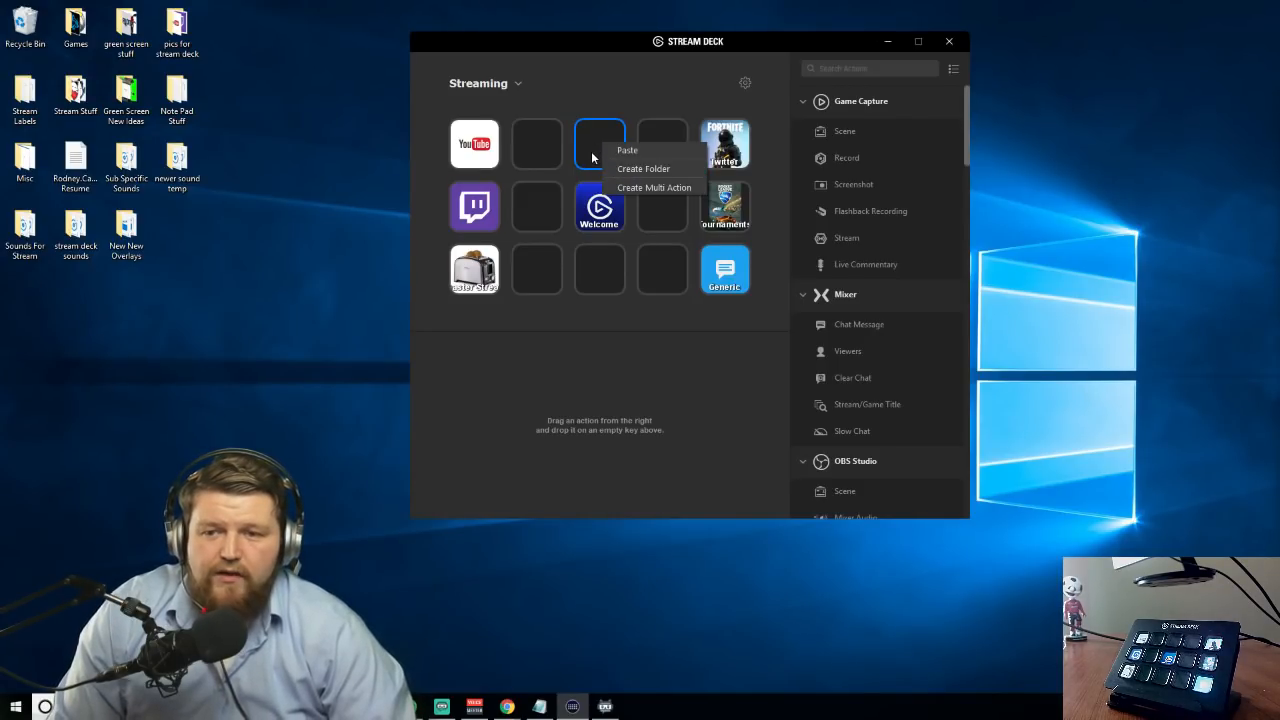
click(640, 175)
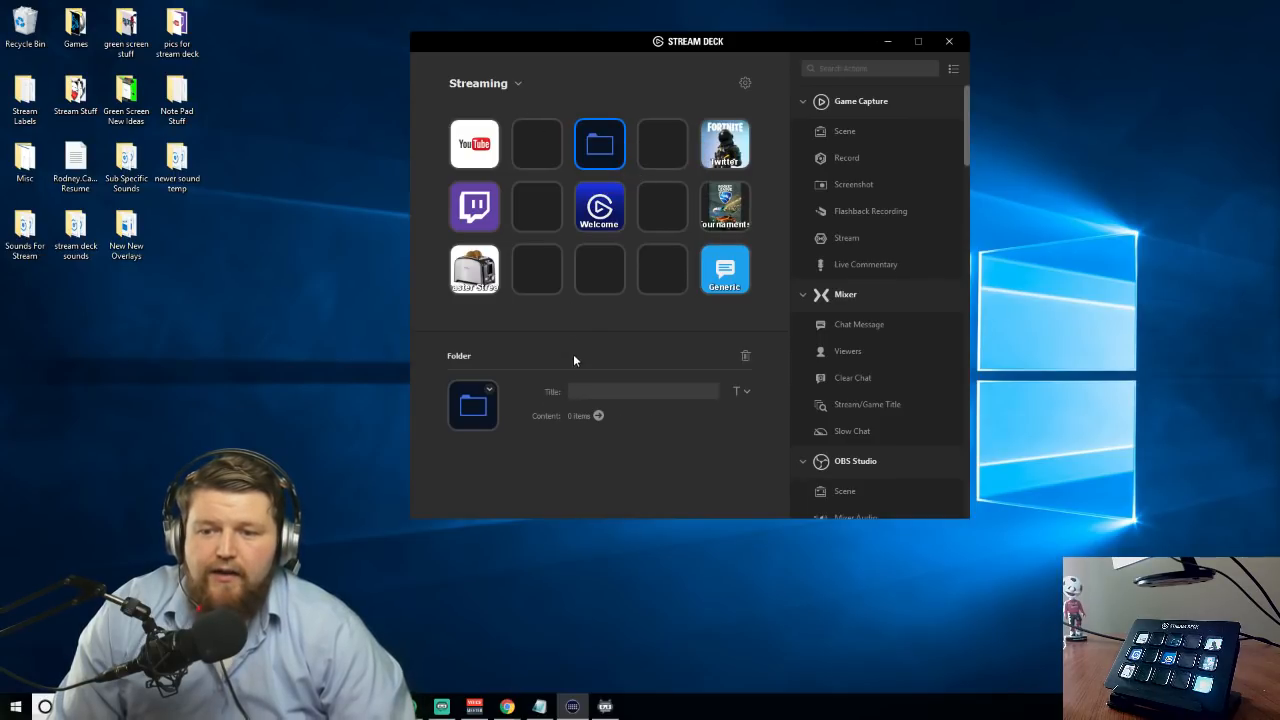
click(588, 390)
text(Tutorial)
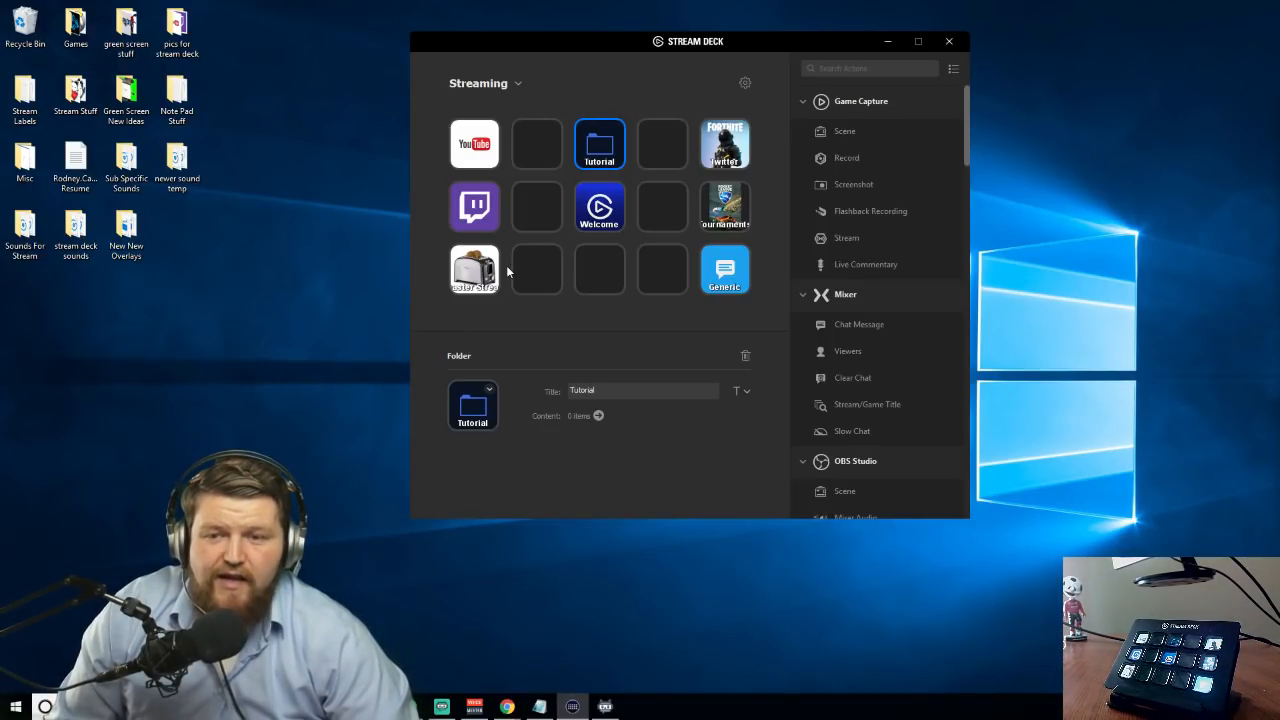
Assign the Kappa Pride picture from the "pics for stream deck" desktop folder as the Tutorial folder's icon
double_click(177, 28)
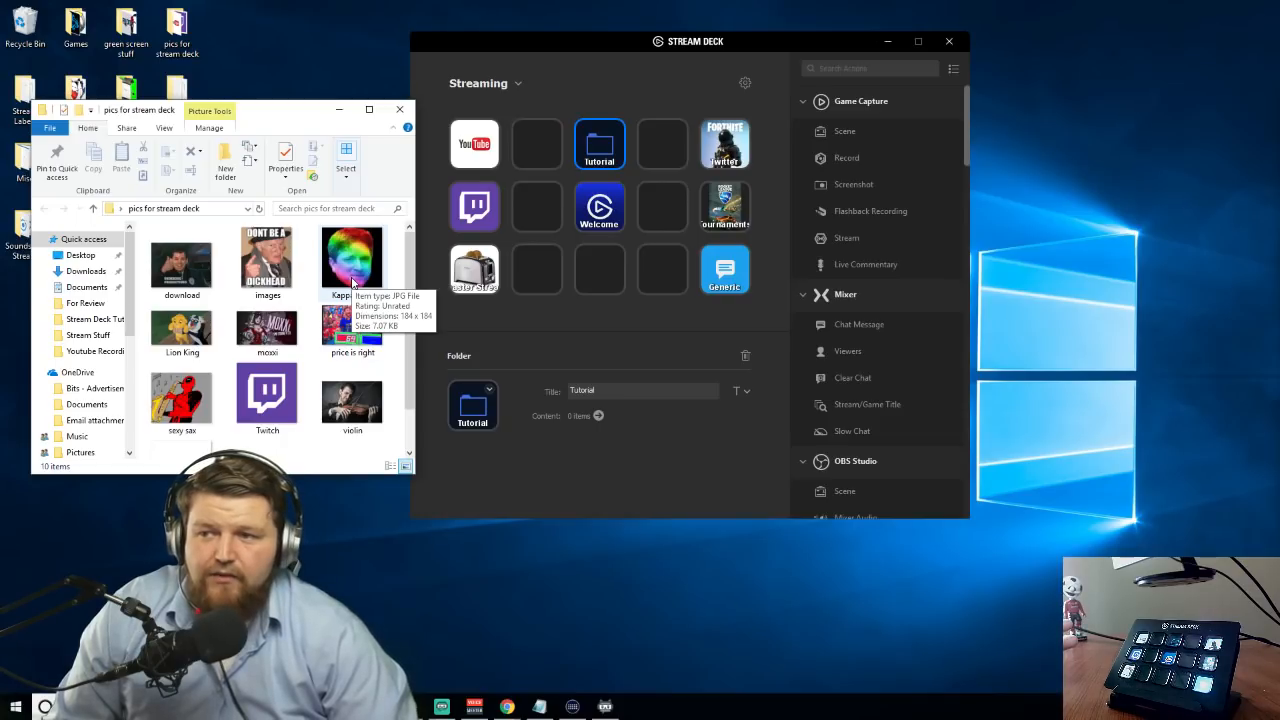
scroll(352, 278, down, 1)
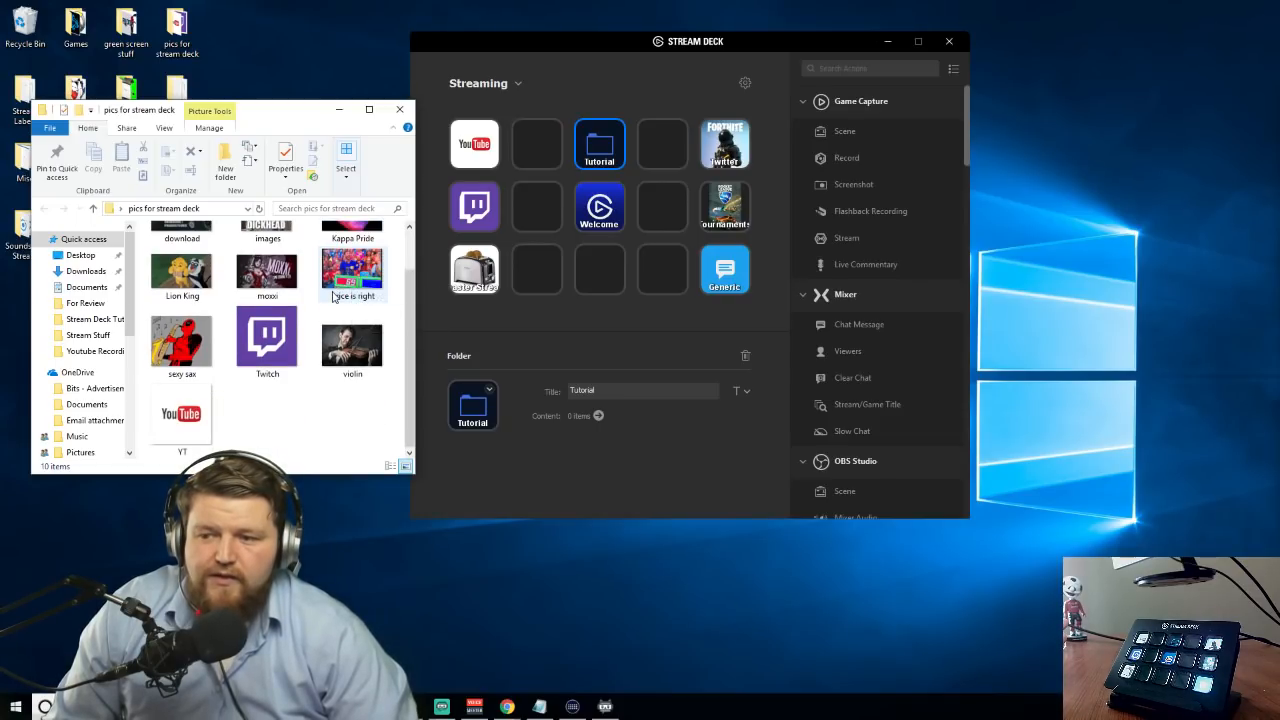
scroll(355, 288, up, 1)
drag(347, 265, 460, 418)
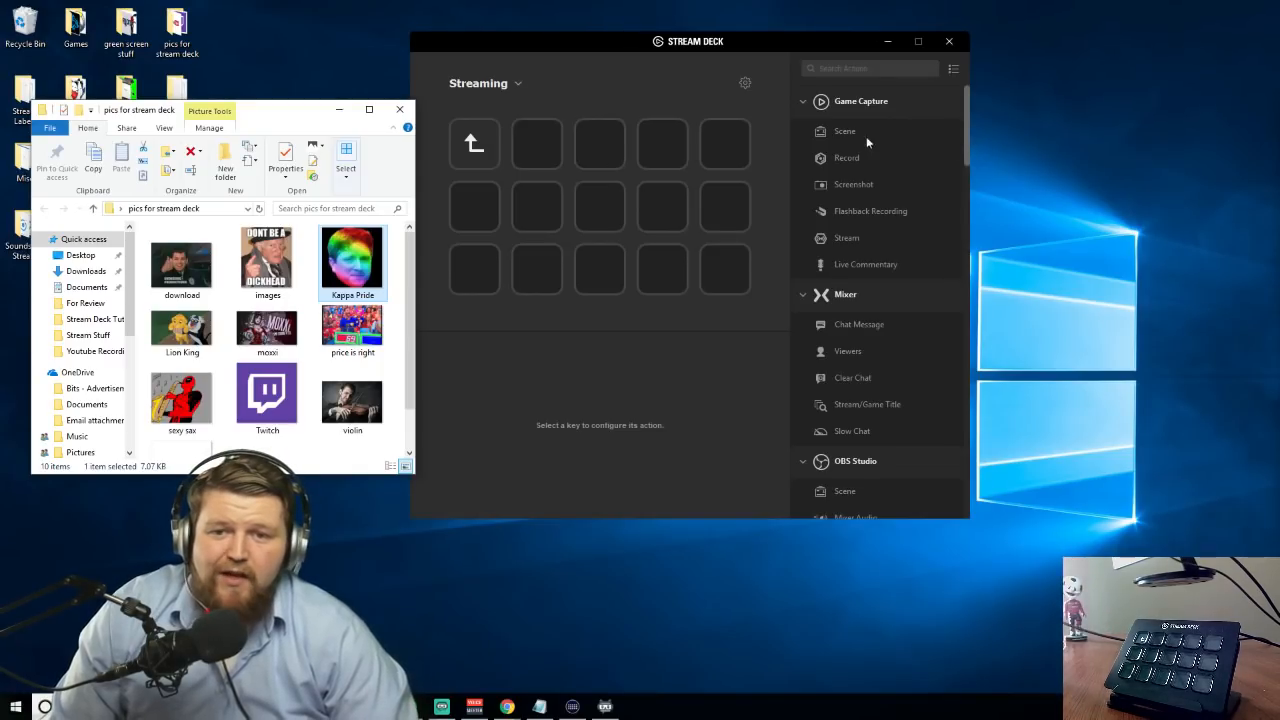
Inside the Tutorial folder, add a Game Capture Record action to the first row's middle key and title it Record
click(606, 131)
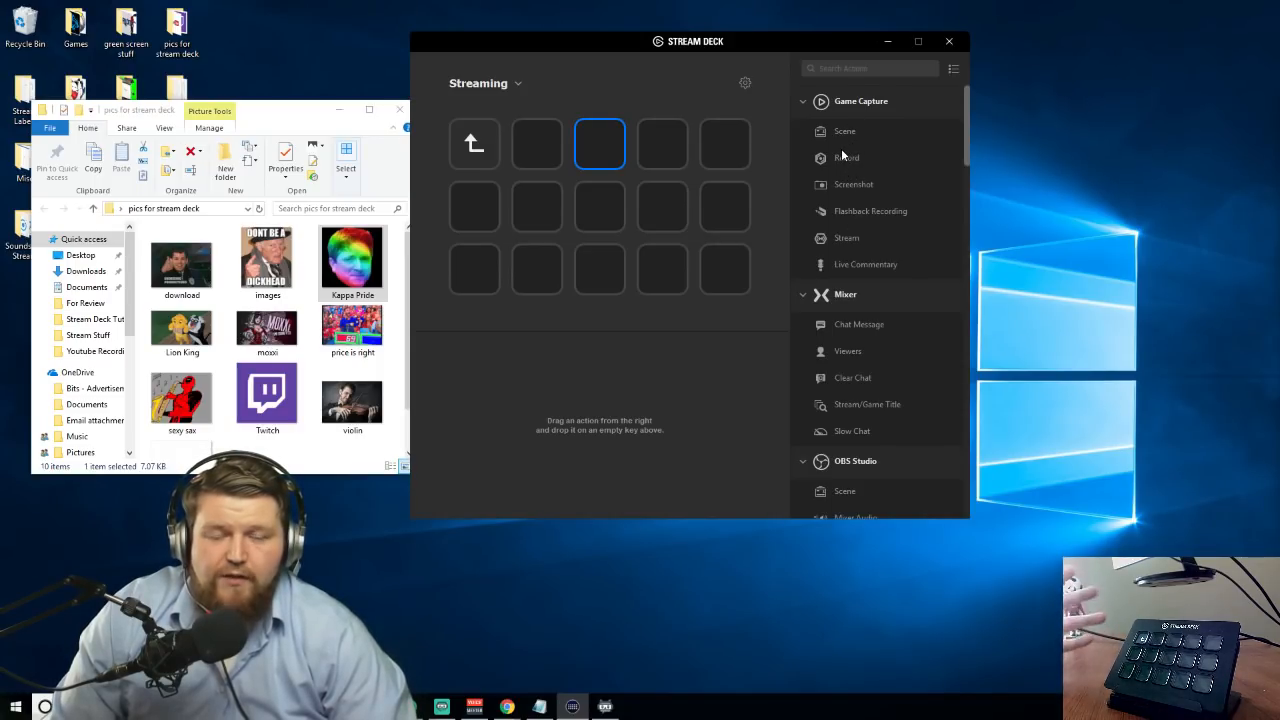
drag(851, 164, 616, 154)
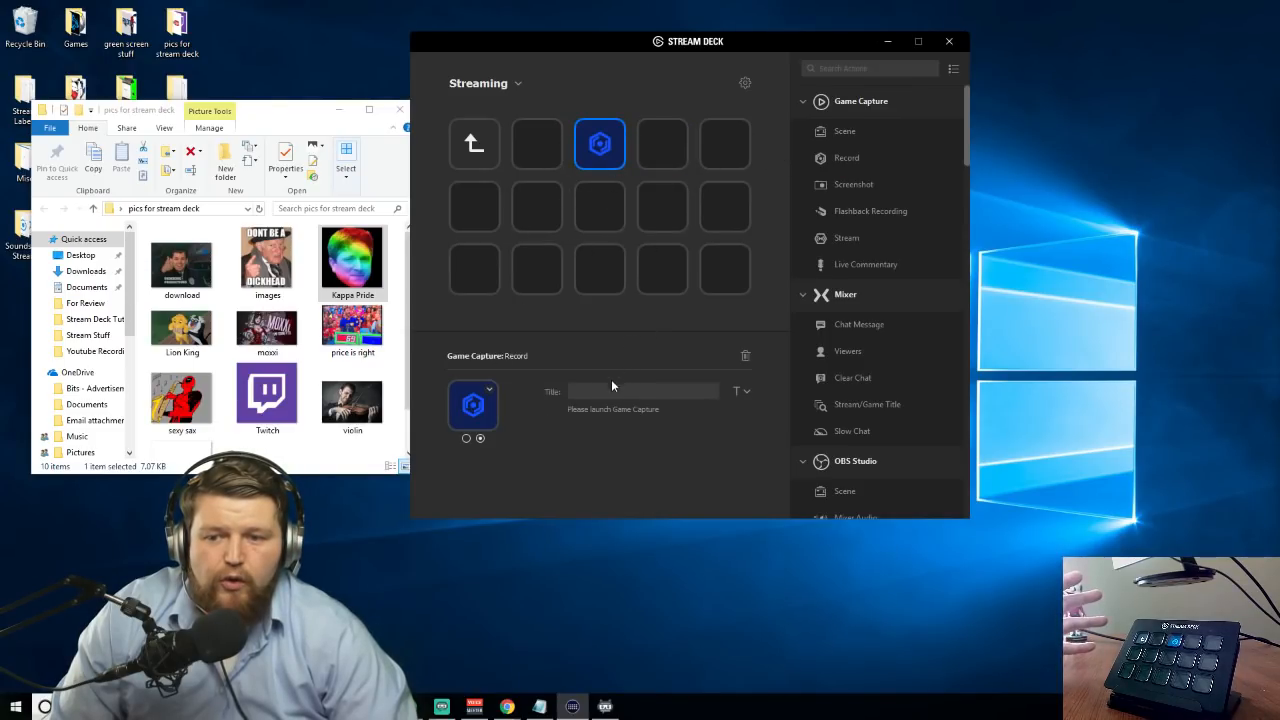
text(Record)
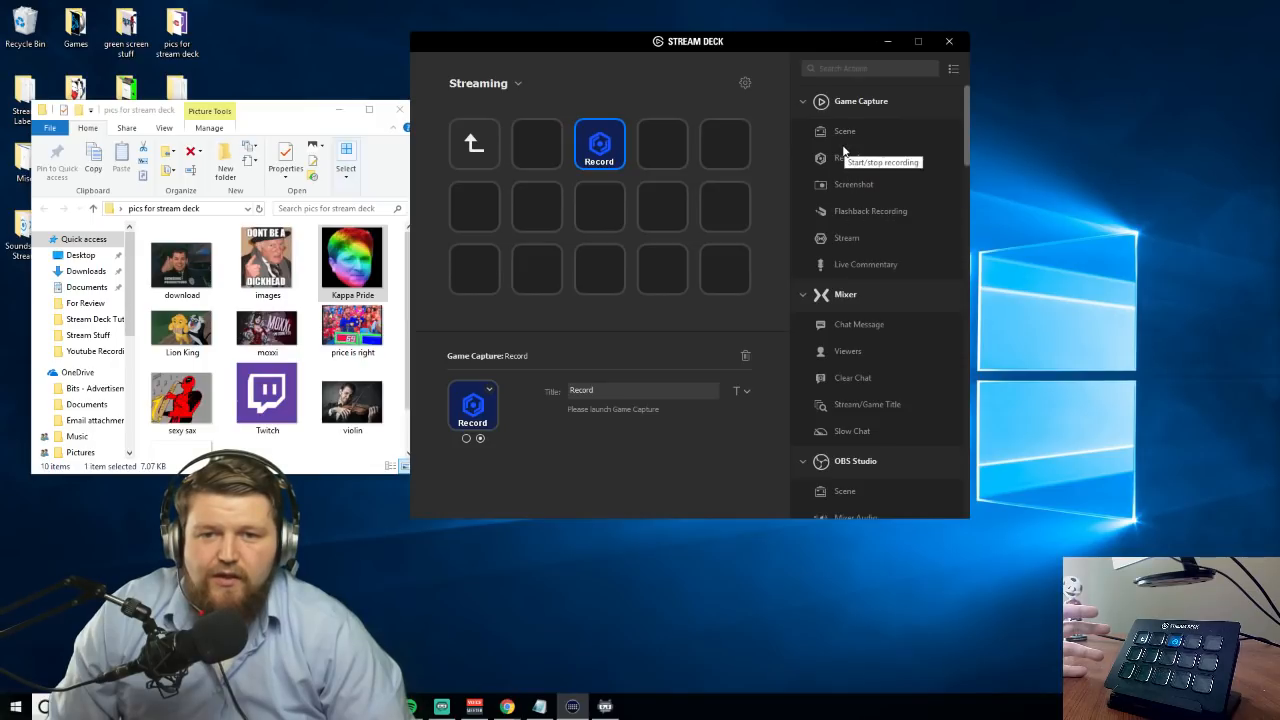
Add a Game Capture Scene action to the empty key just after the Record key
drag(845, 131, 662, 145)
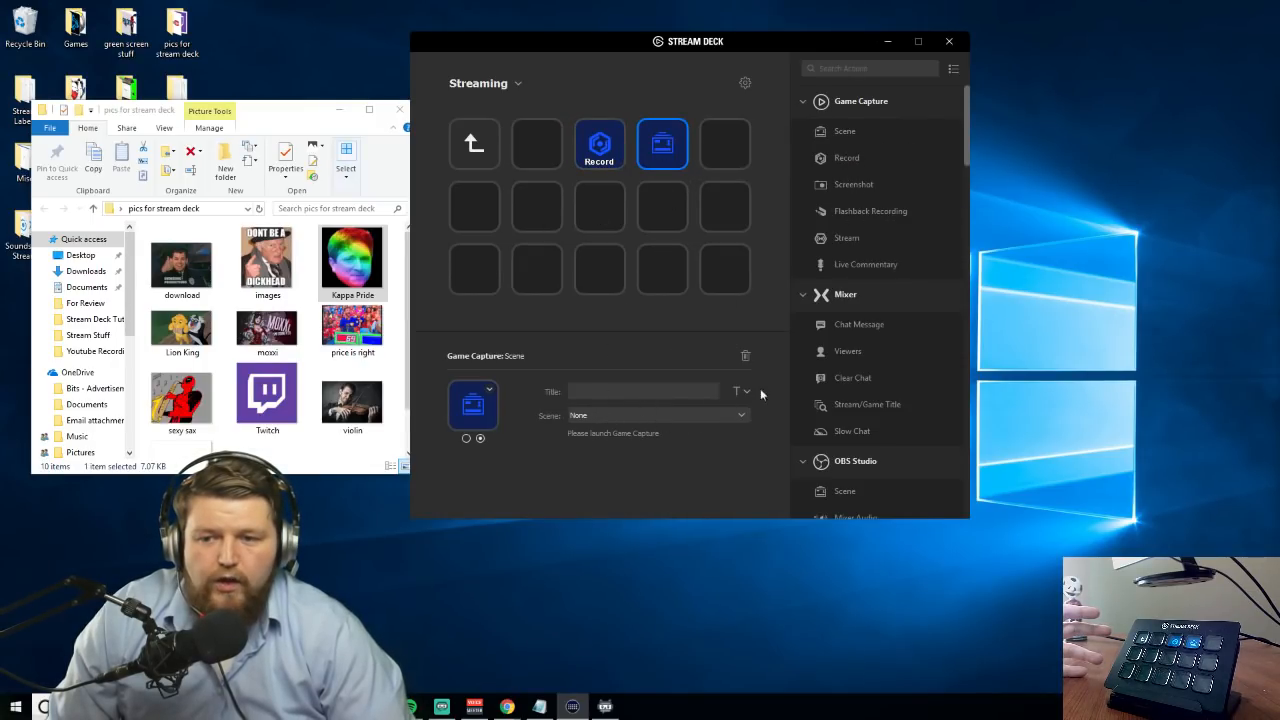
right_click(657, 152)
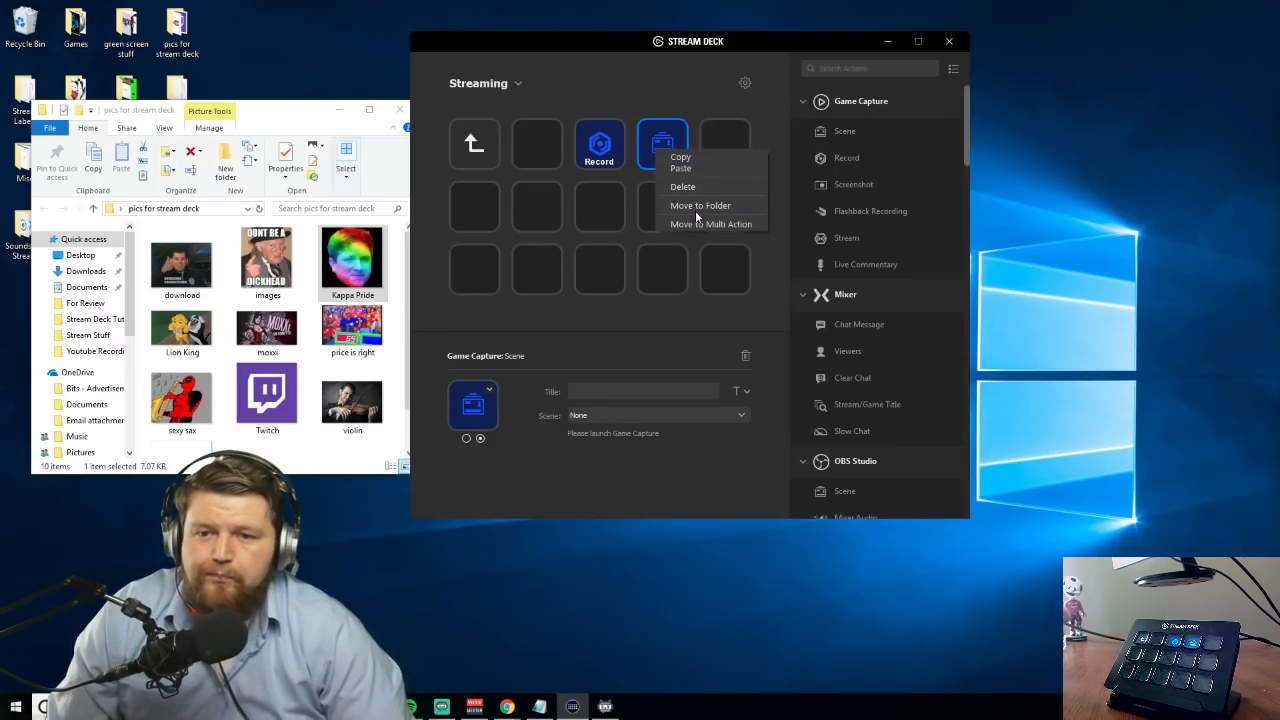
click(646, 149)
Create a folder on the empty key directly below the Record key and title it Mixer
click(588, 215)
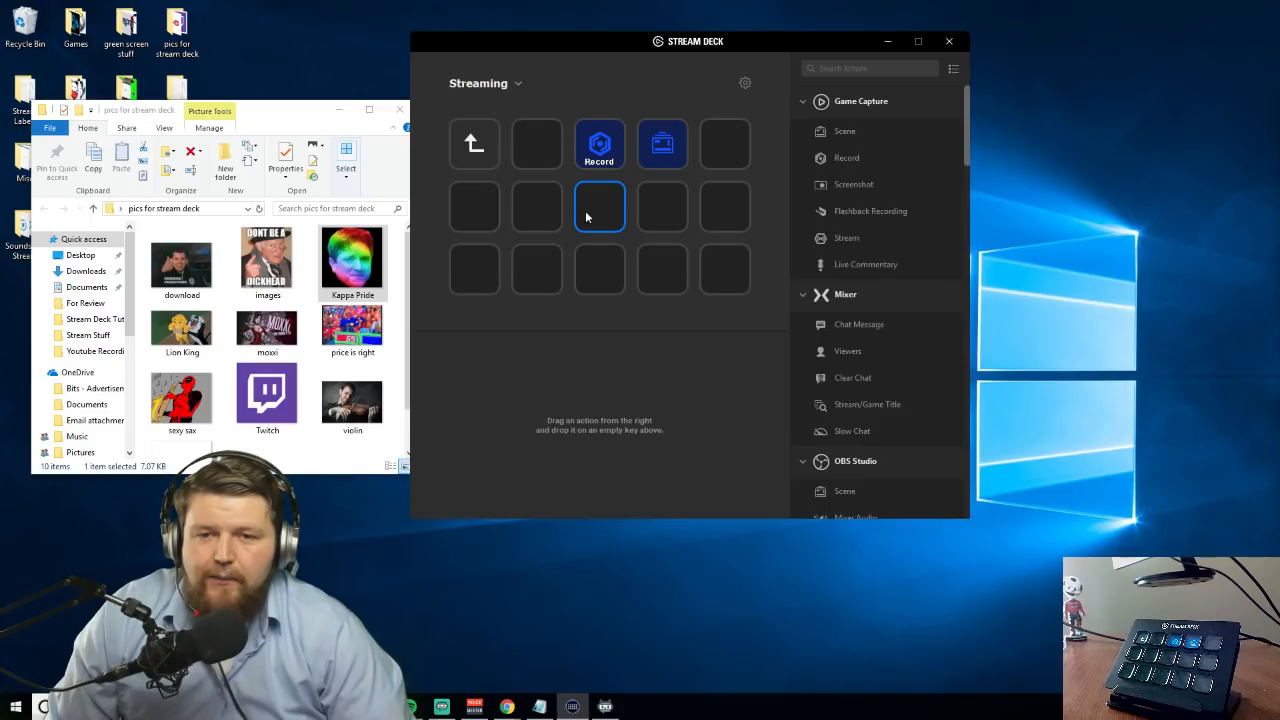
right_click(593, 205)
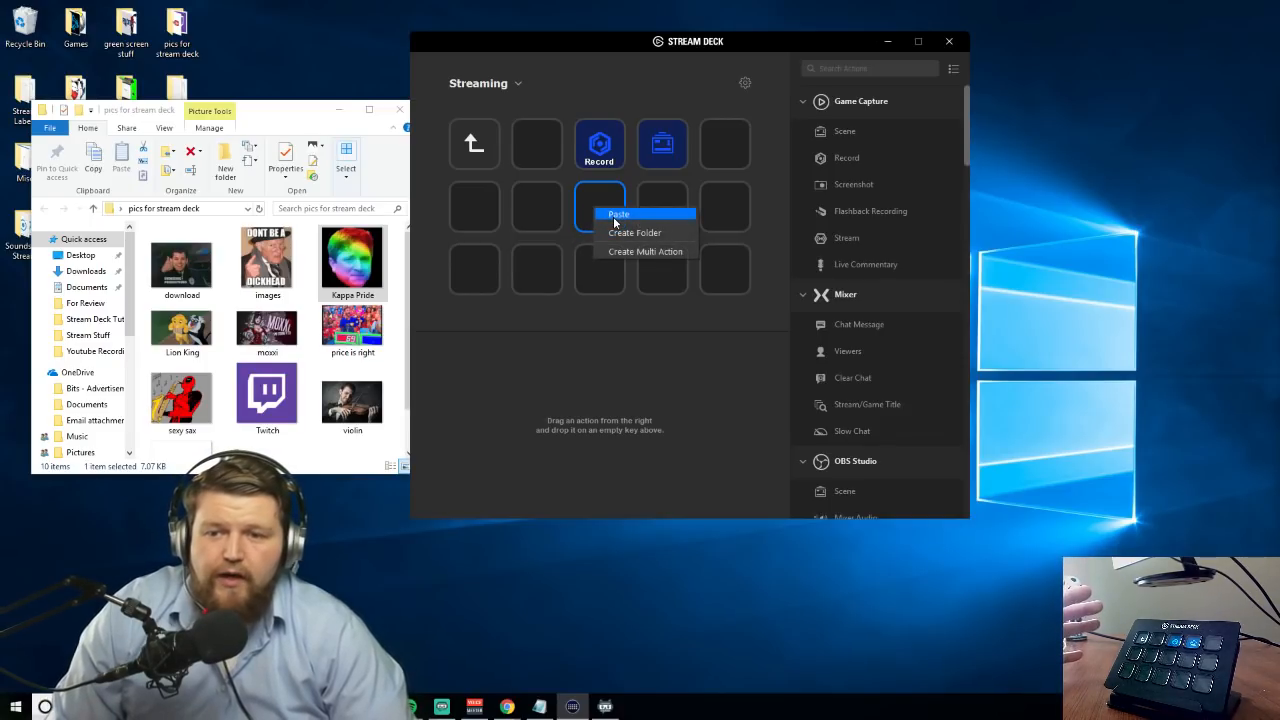
click(619, 233)
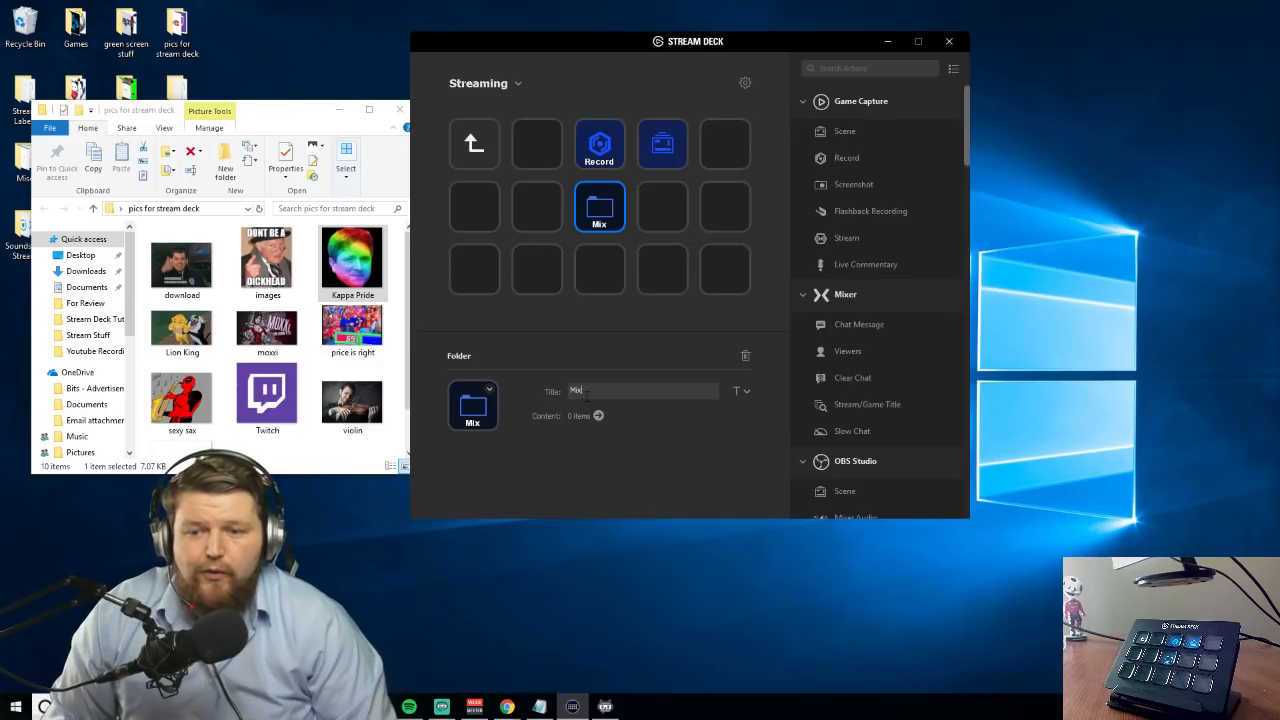
click(598, 252)
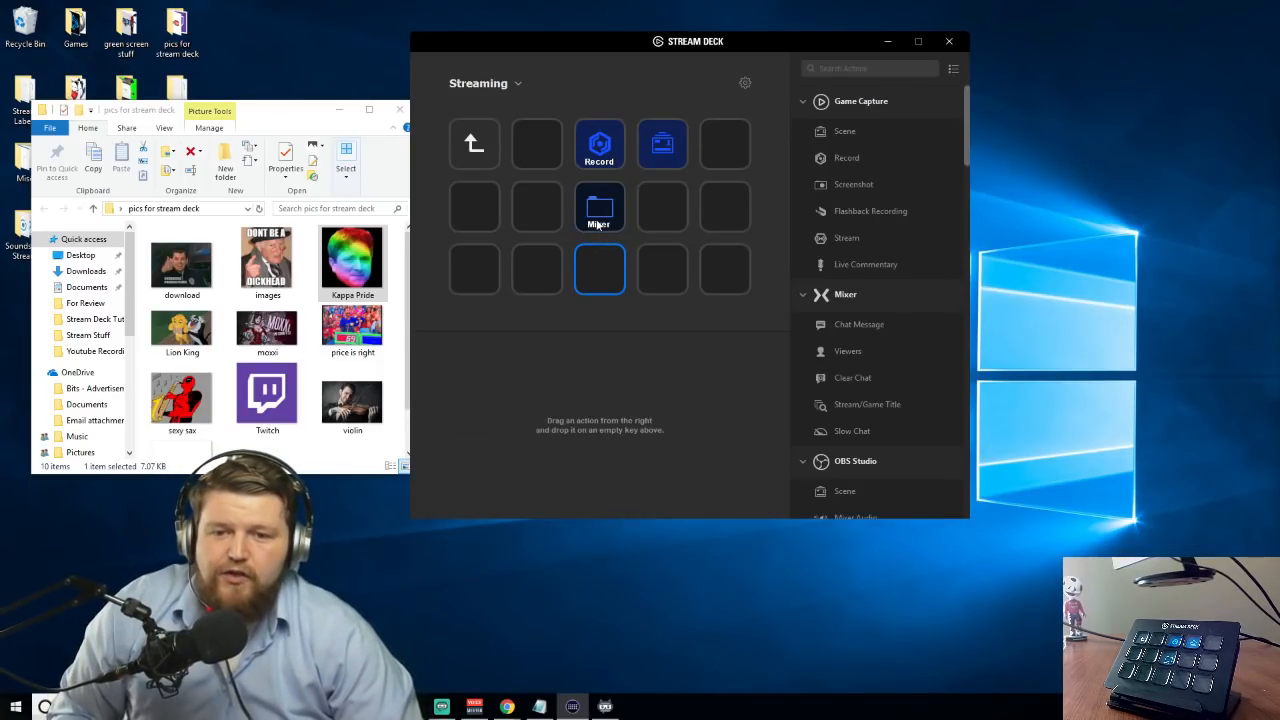
Inside the Mixer folder, add a Mixer Chat Message action to the first row's middle key and title it Hello Everybody
double_click(598, 215)
scroll(900, 300, down, 3)
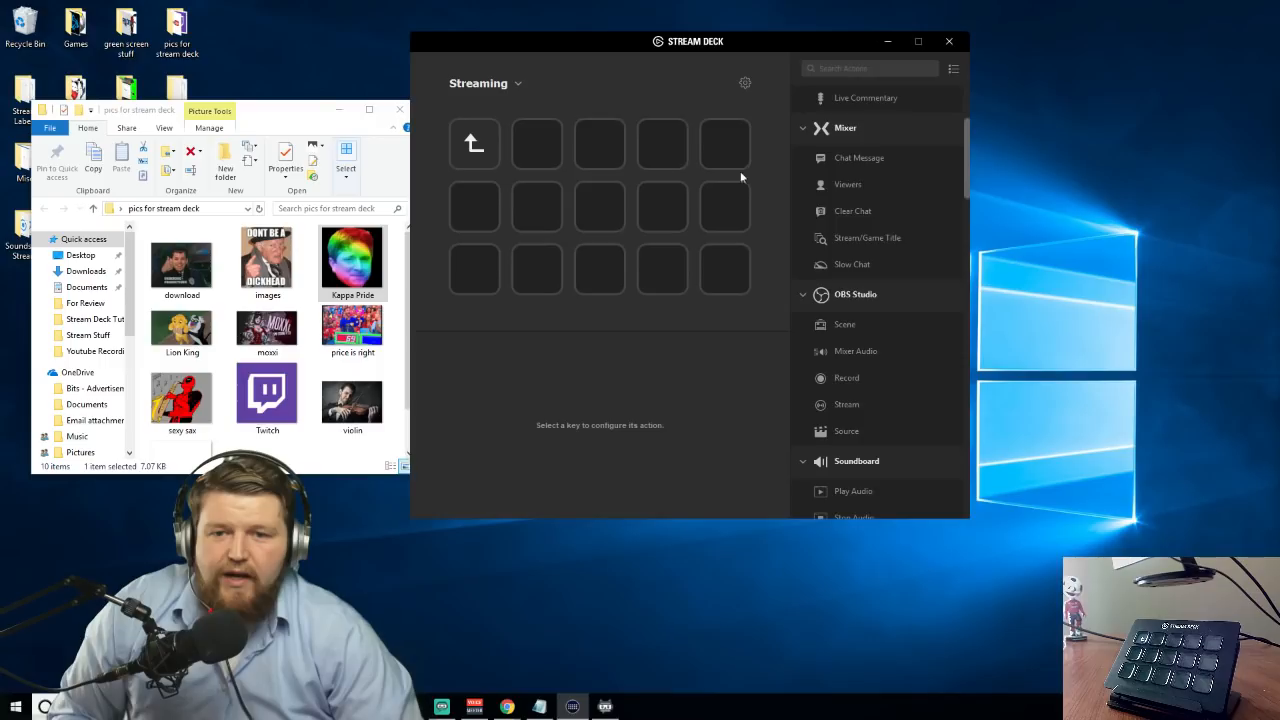
drag(853, 156, 605, 160)
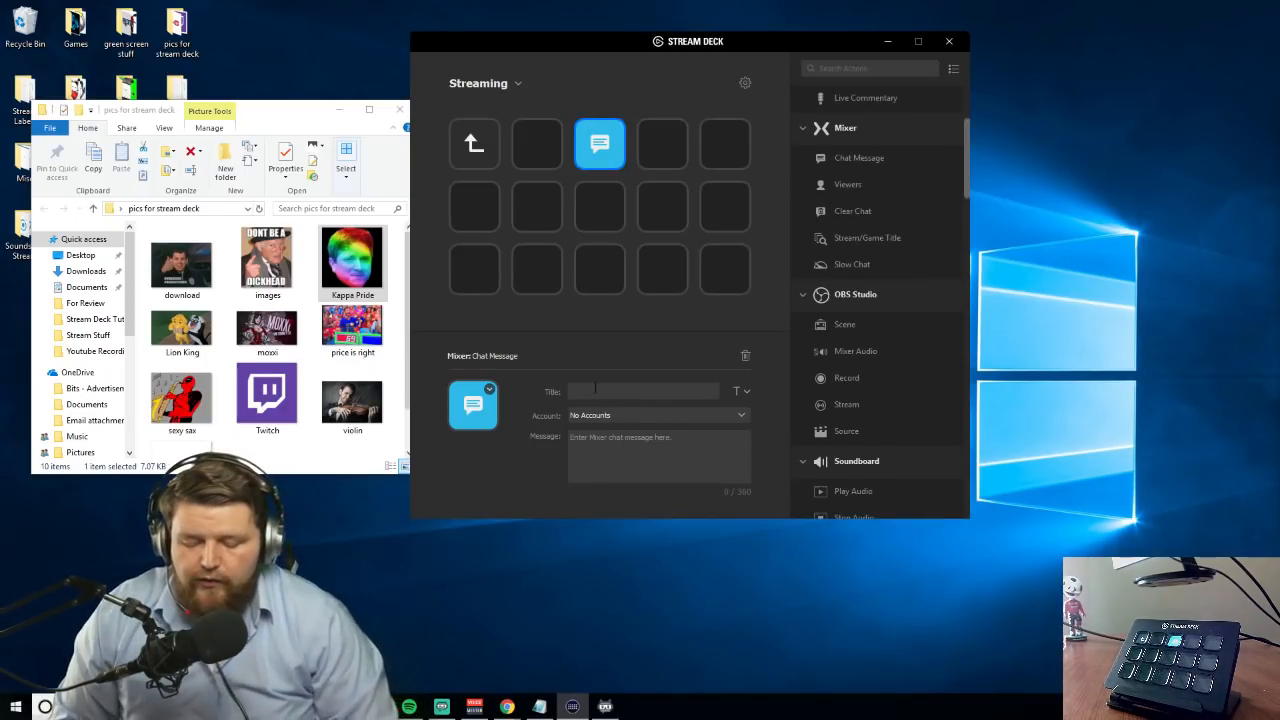
text(Hell)
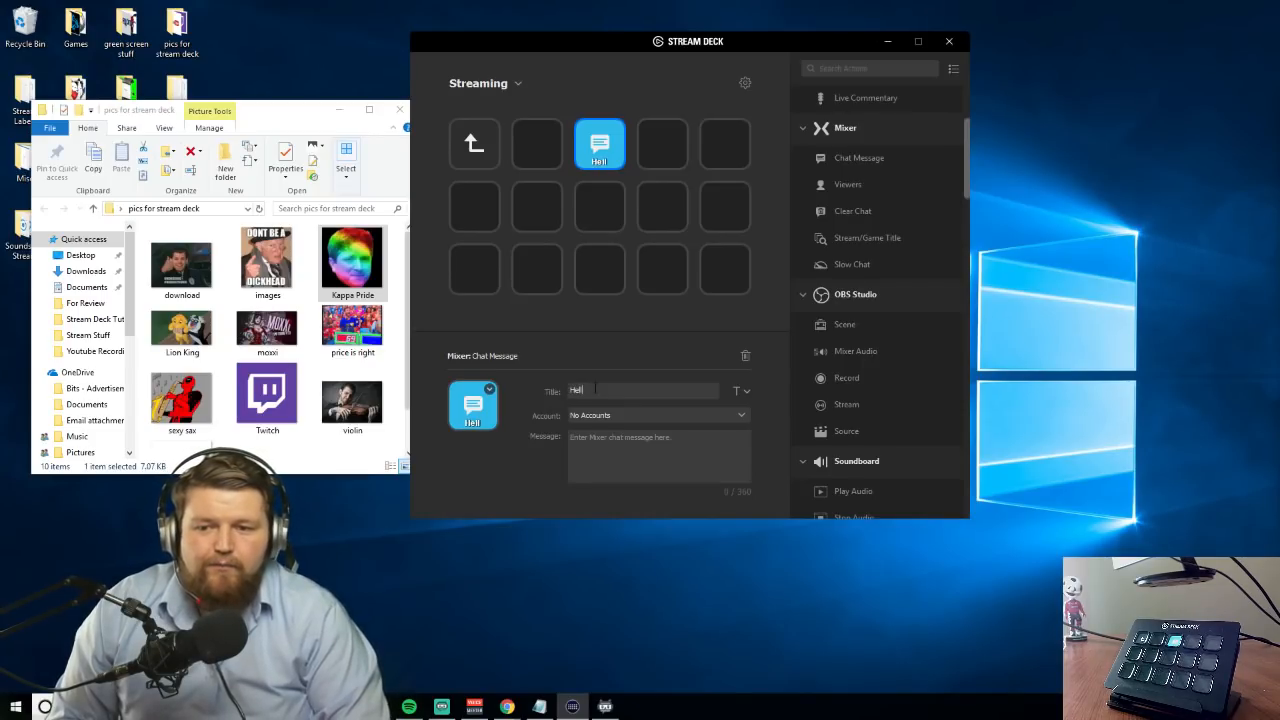
text(o Everybody)
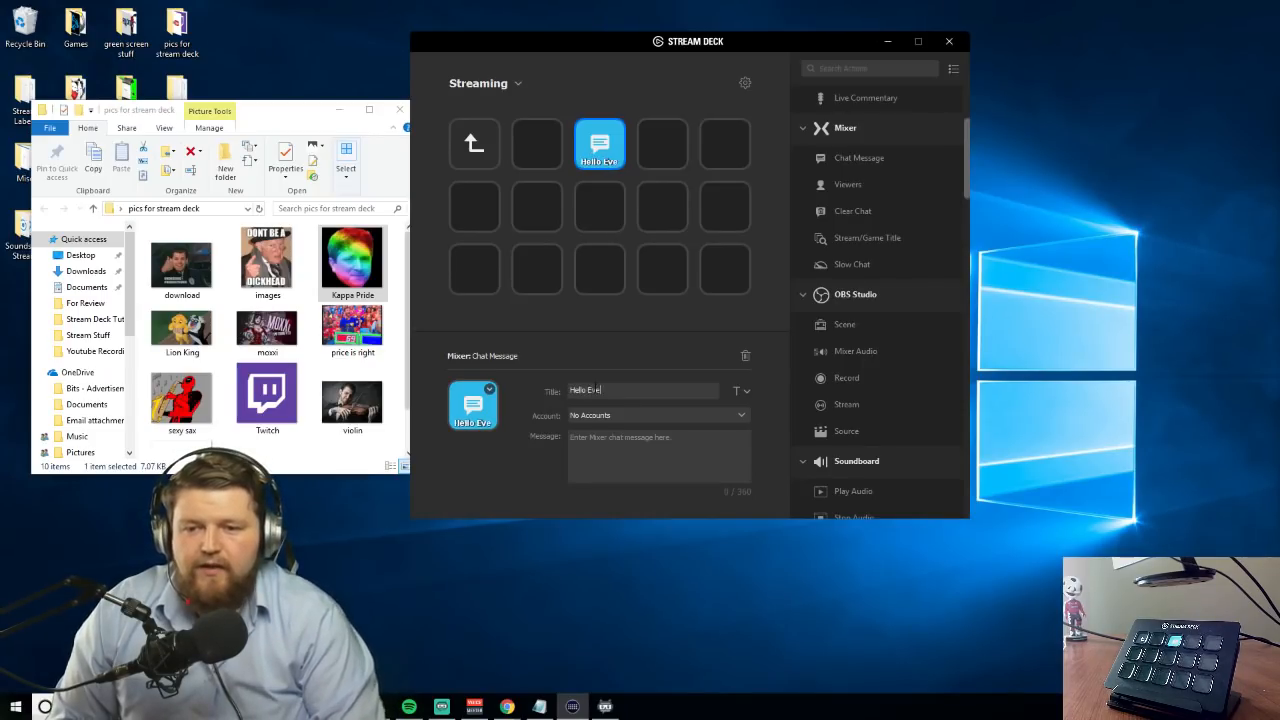
Copy the title Hello Everybody into the key's chat message and add a Mixer Clear Chat action to the next key
drag(607, 391, 560, 426)
key(ctrl+c)
click(625, 456)
drag(629, 391, 564, 392)
click(592, 450)
key(ctrl+v)
click(610, 281)
click(605, 160)
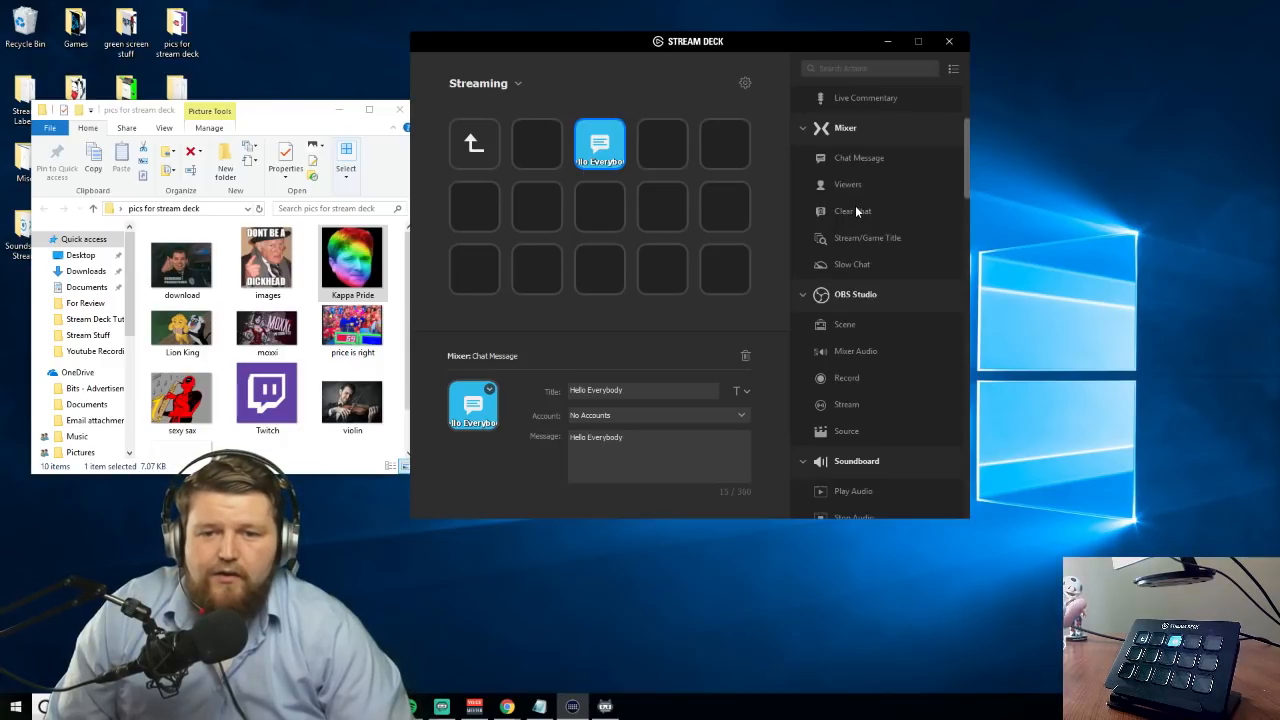
drag(853, 214, 673, 145)
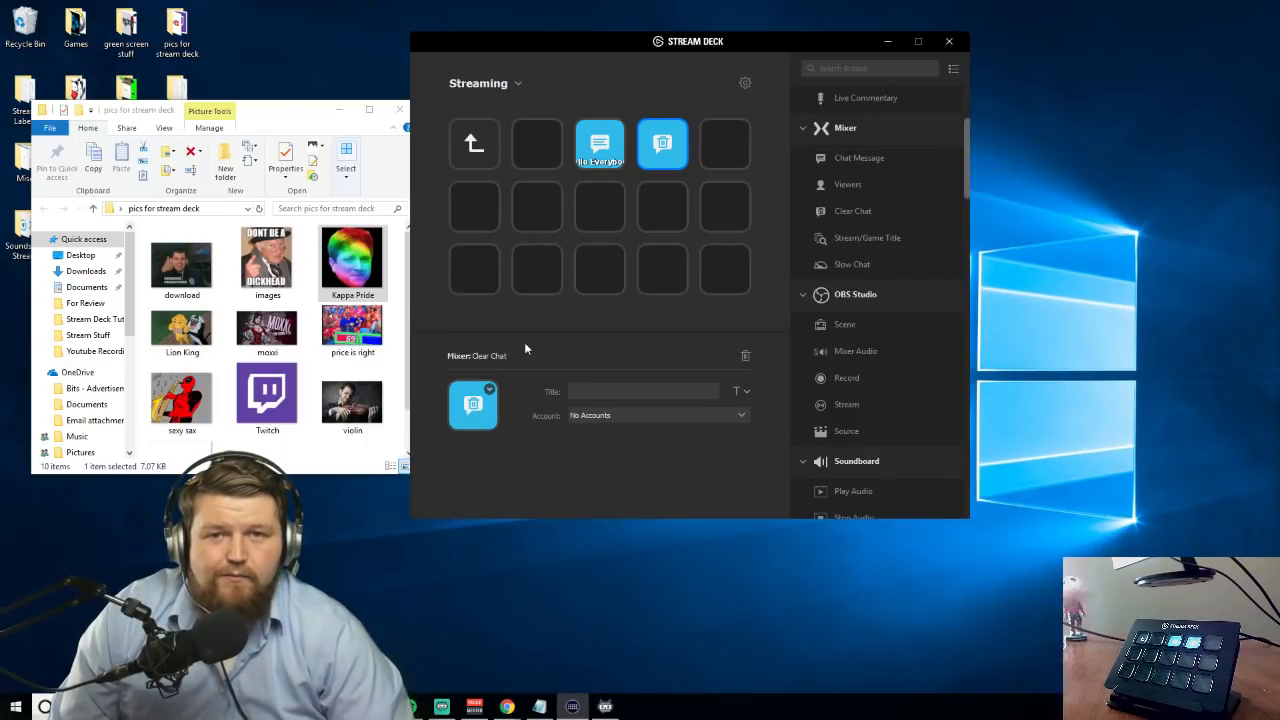
Create a folder titled OBS Studio on the key below the Hello Everybody key and open it
click(600, 210)
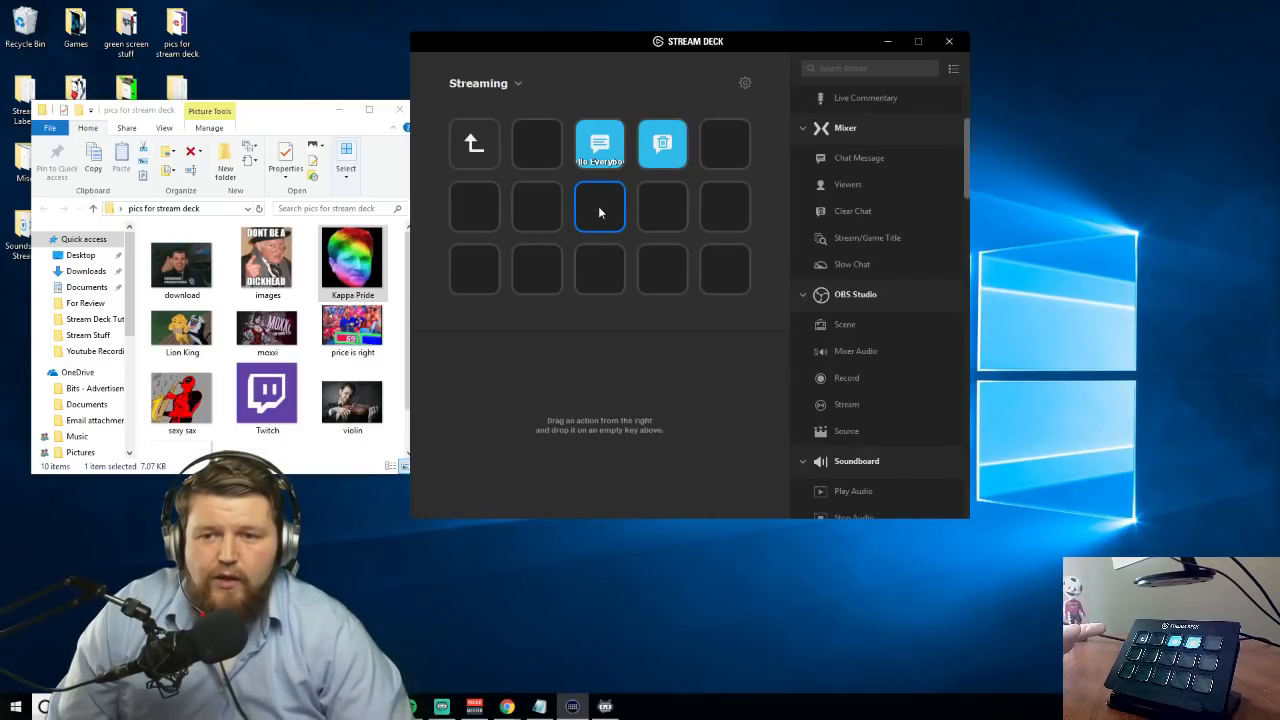
right_click(599, 207)
click(630, 231)
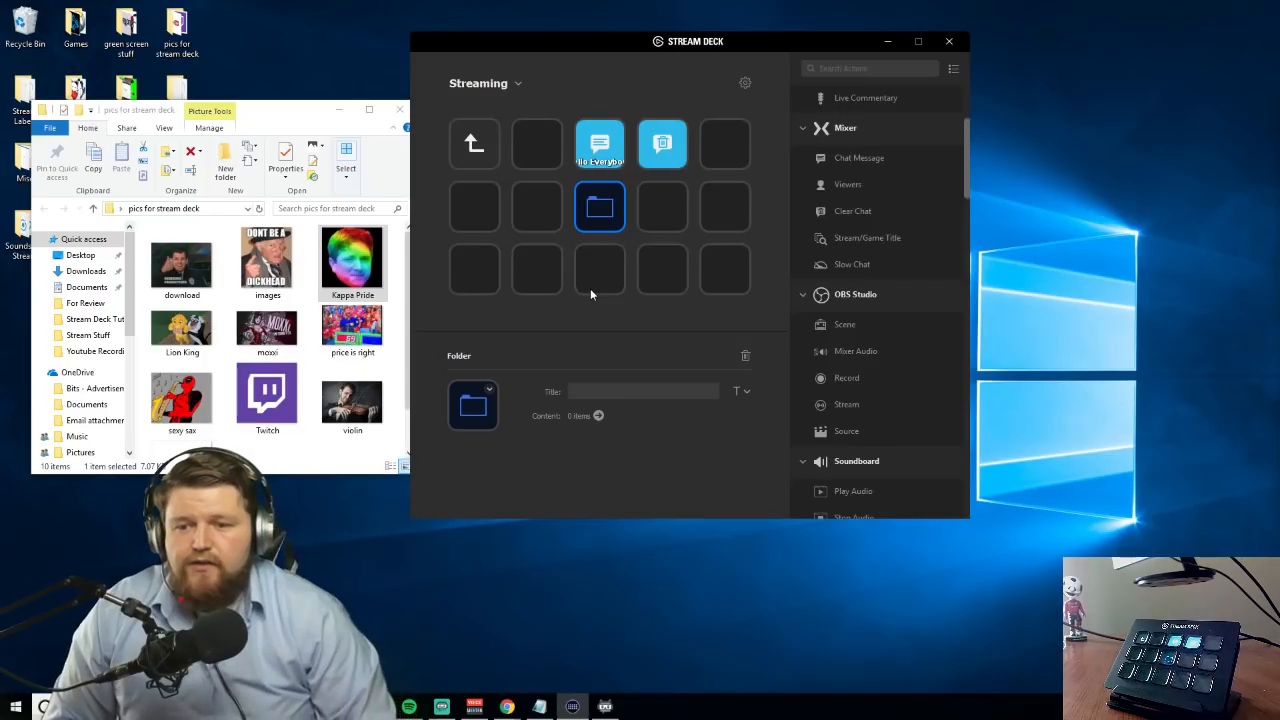
text(OBS Studio)
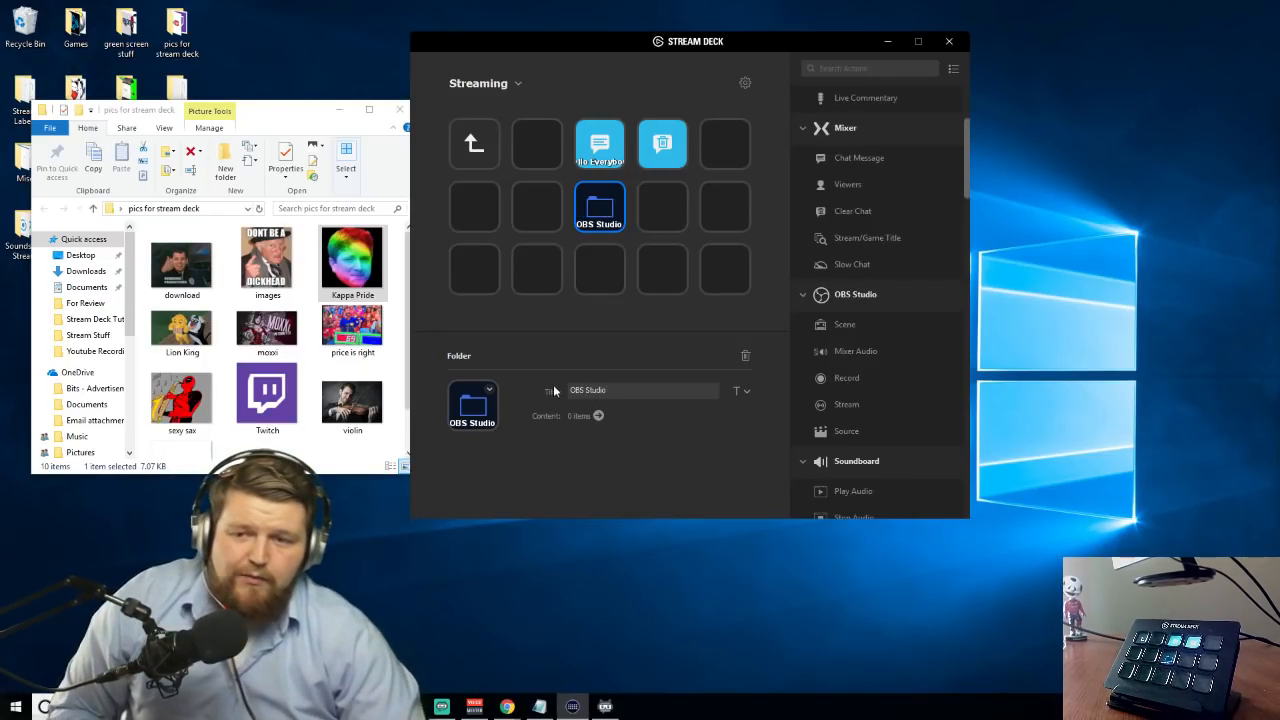
double_click(598, 226)
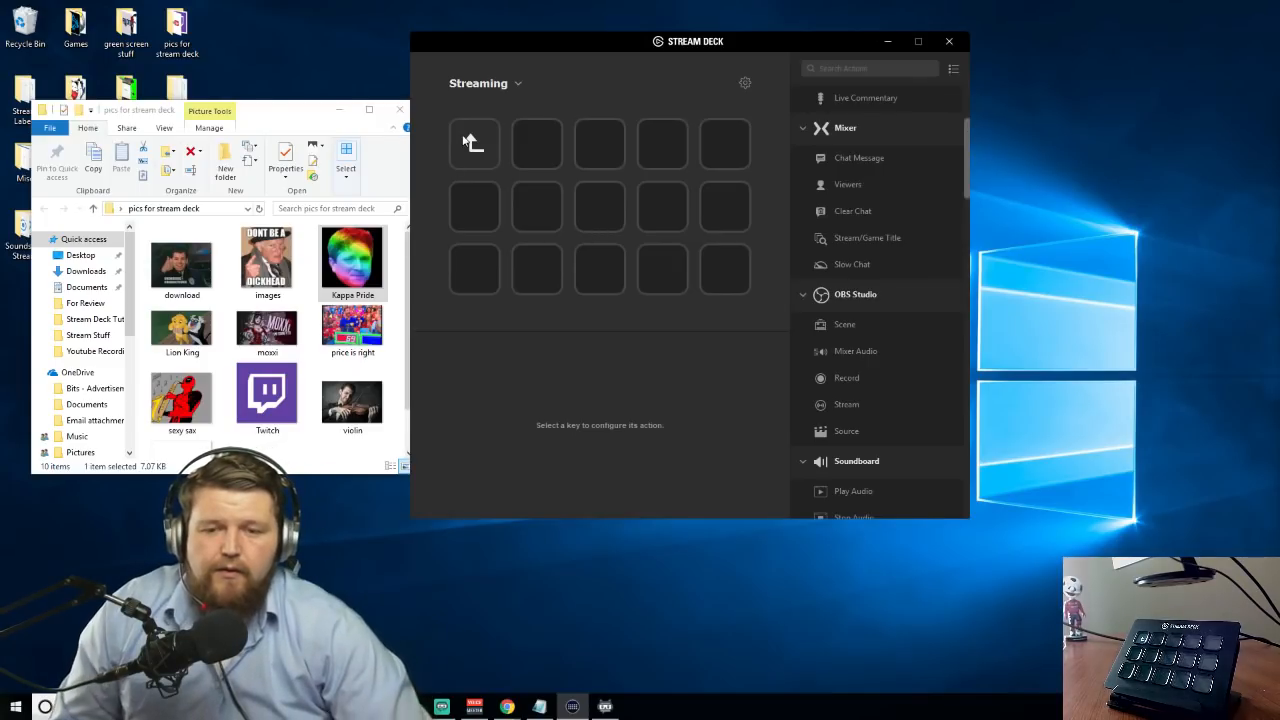
Add an OBS Studio Scene action to the first row's middle key and title it Main
scroll(848, 346, down, 1)
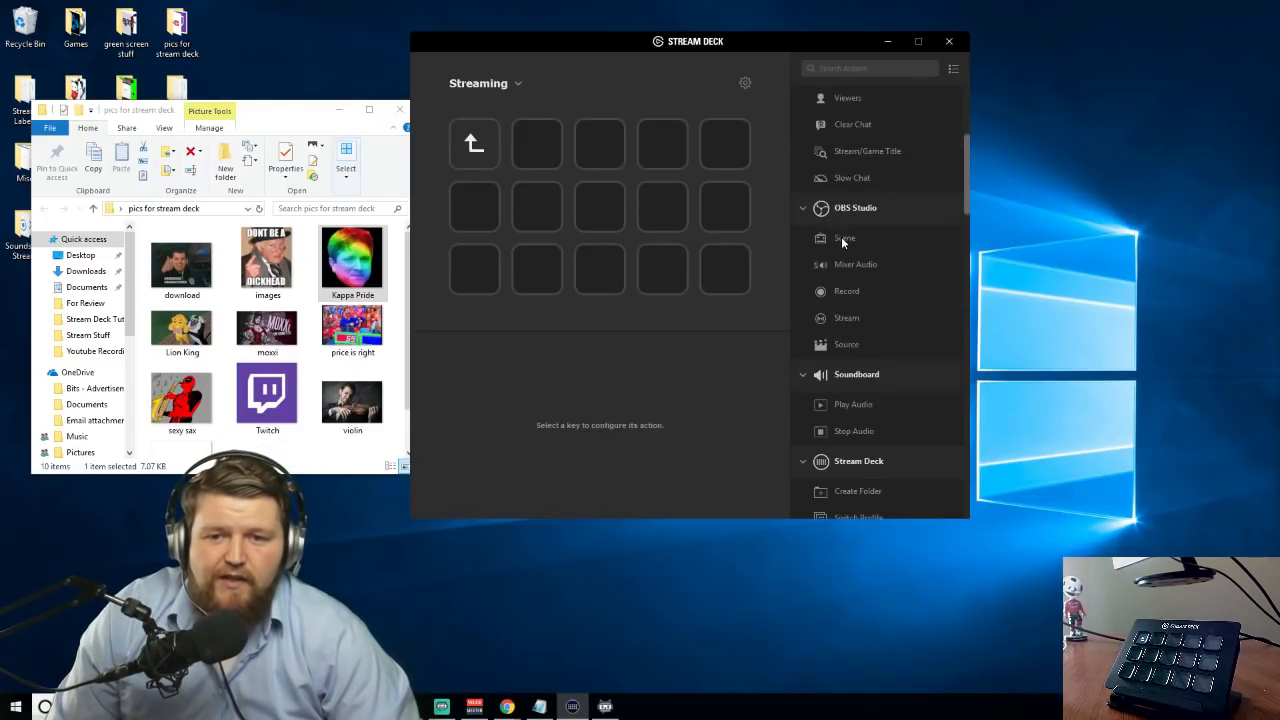
drag(843, 241, 600, 145)
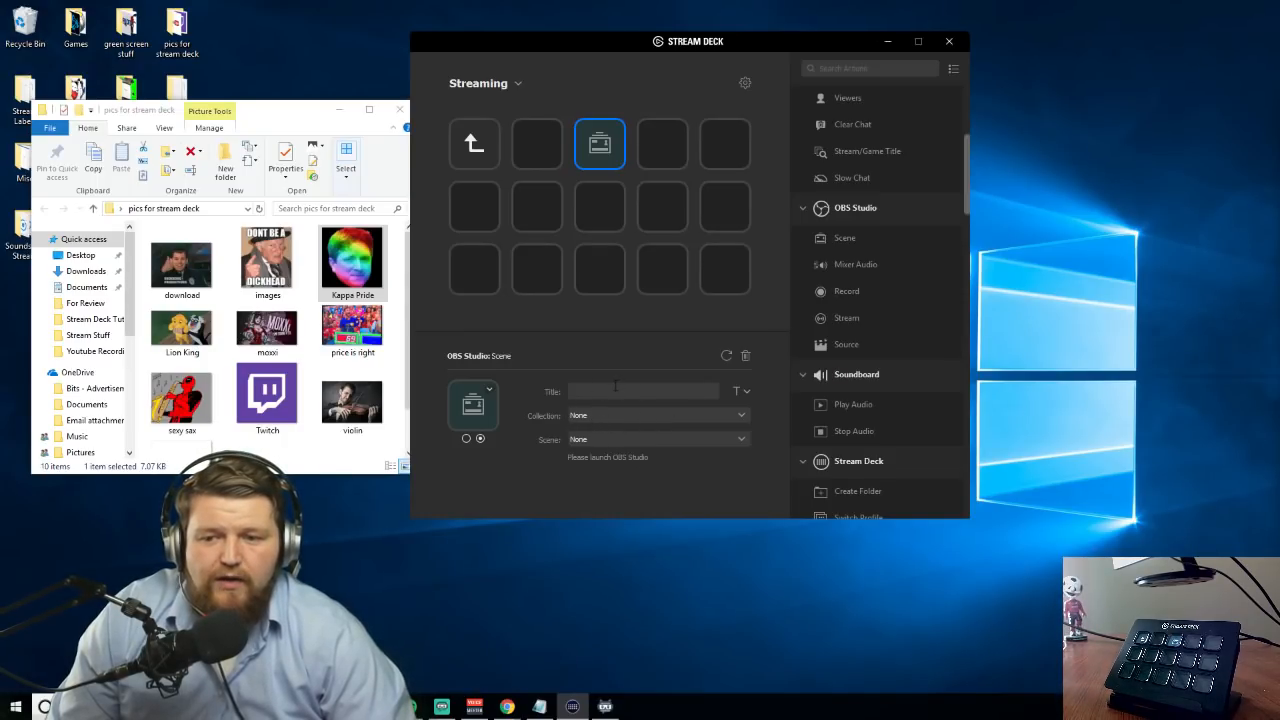
text(Main)
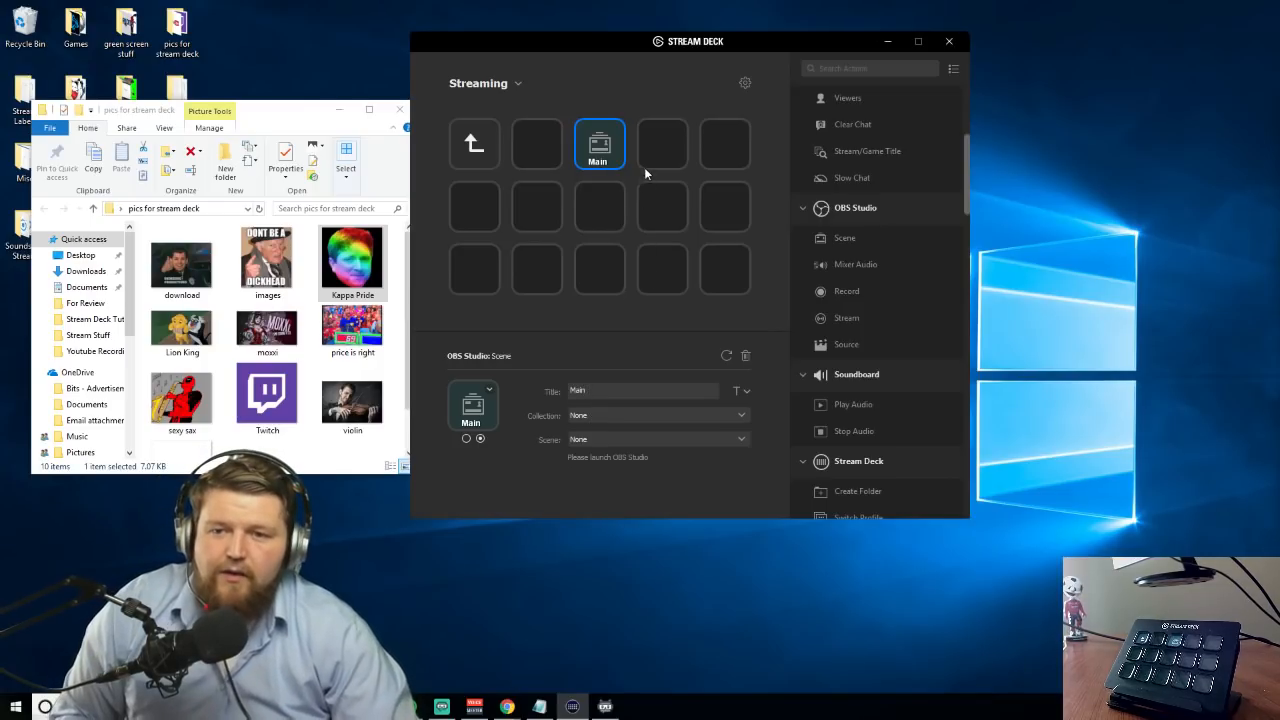
Add a second OBS Studio Scene action to the key beside Main and title it Intermission
drag(840, 240, 662, 148)
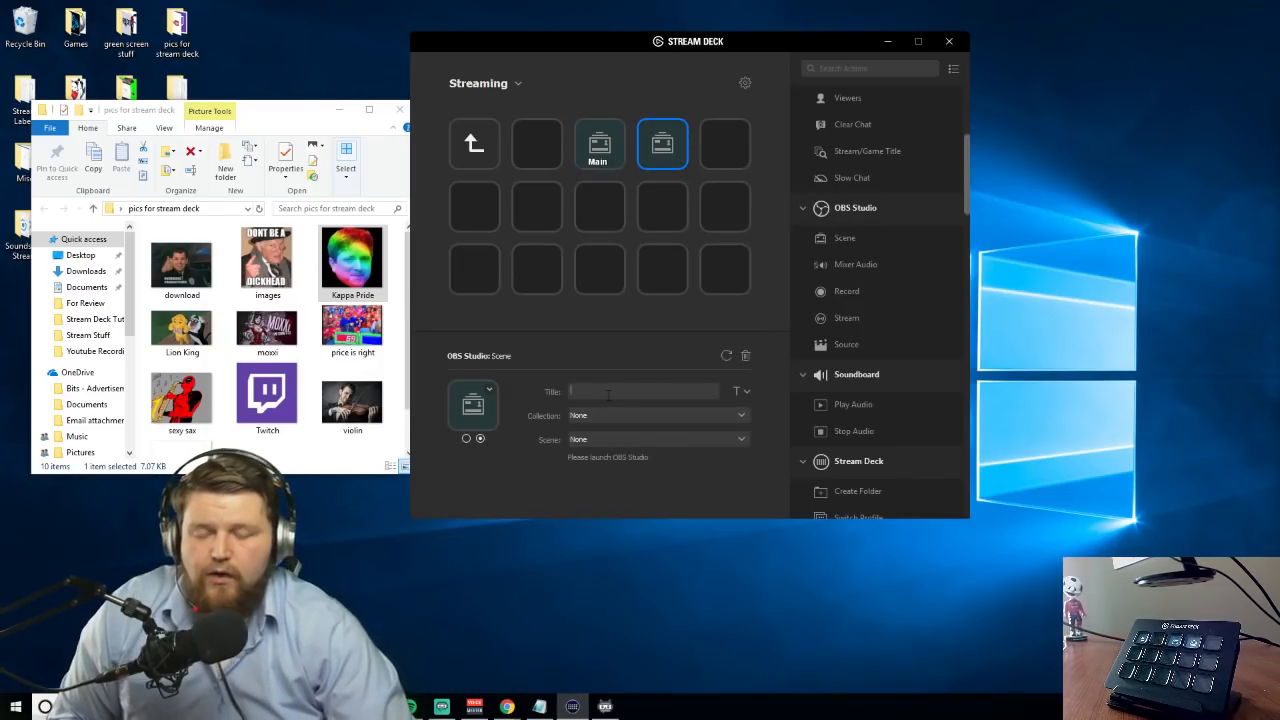
click(608, 393)
text(Intermission)
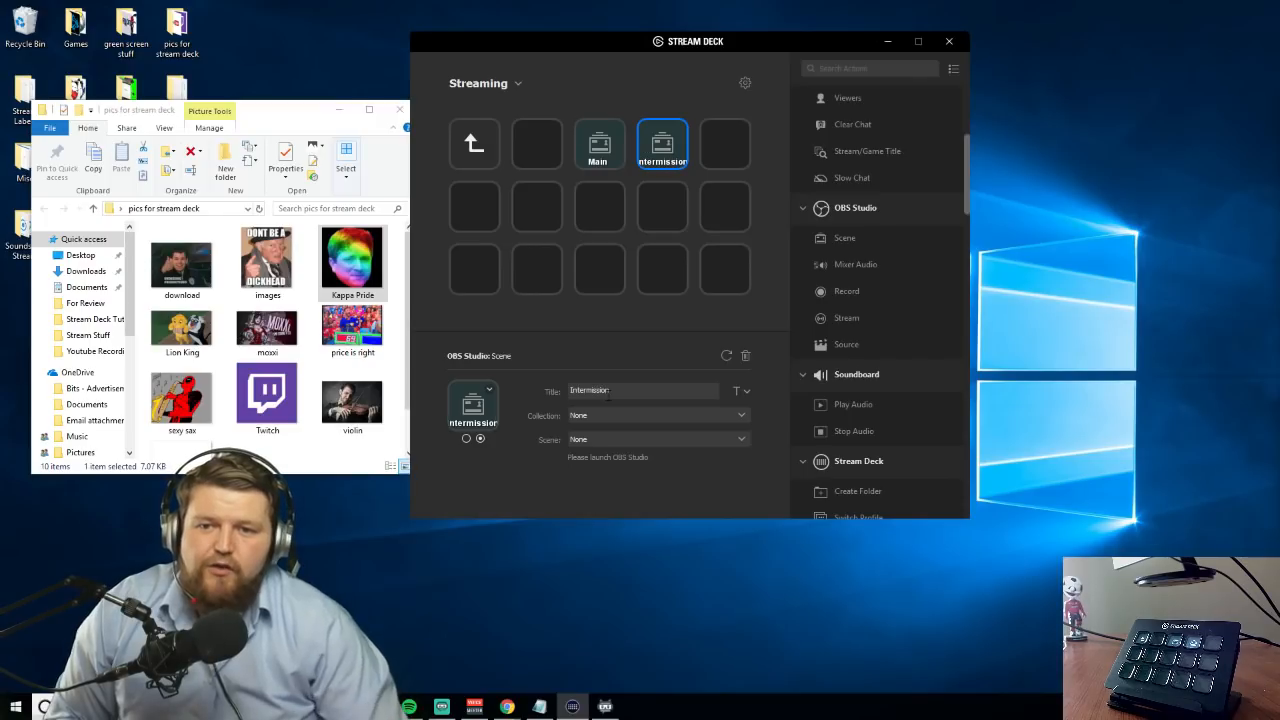
click(679, 200)
click(658, 152)
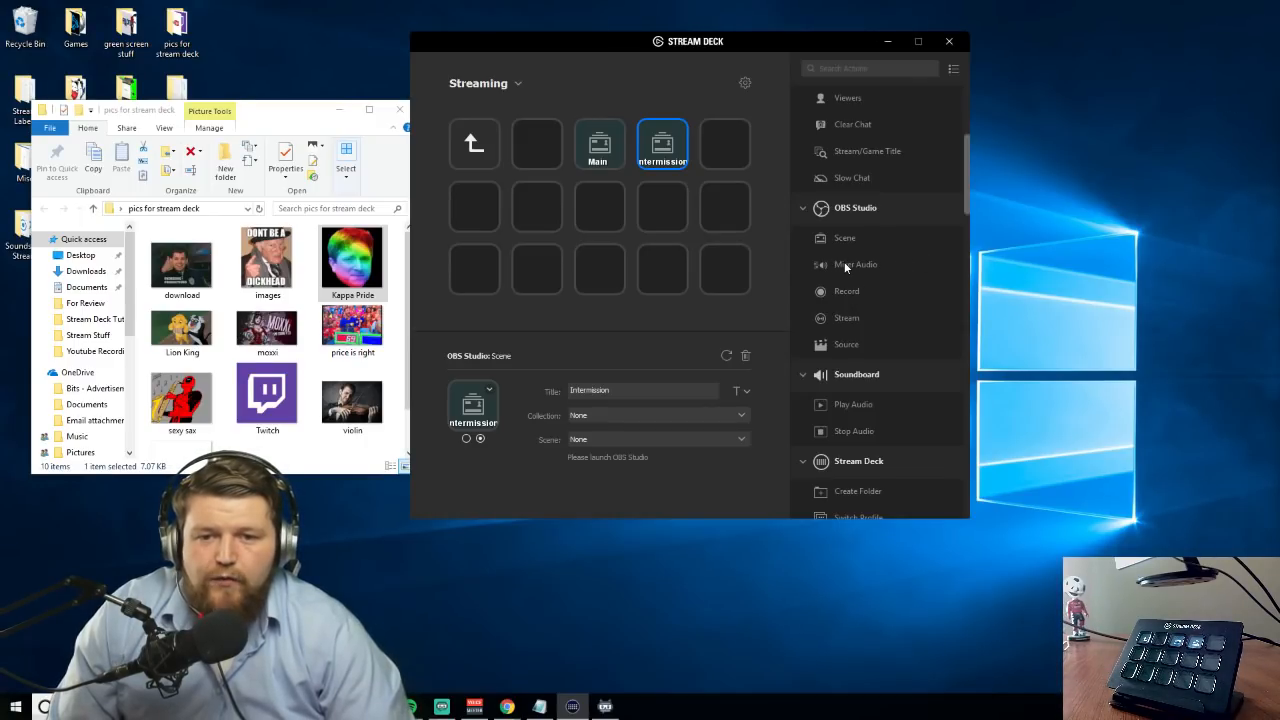
Add OBS Studio Record below Intermission, Stream on the key beside Record, and Source on the first row's last key
drag(846, 289, 656, 224)
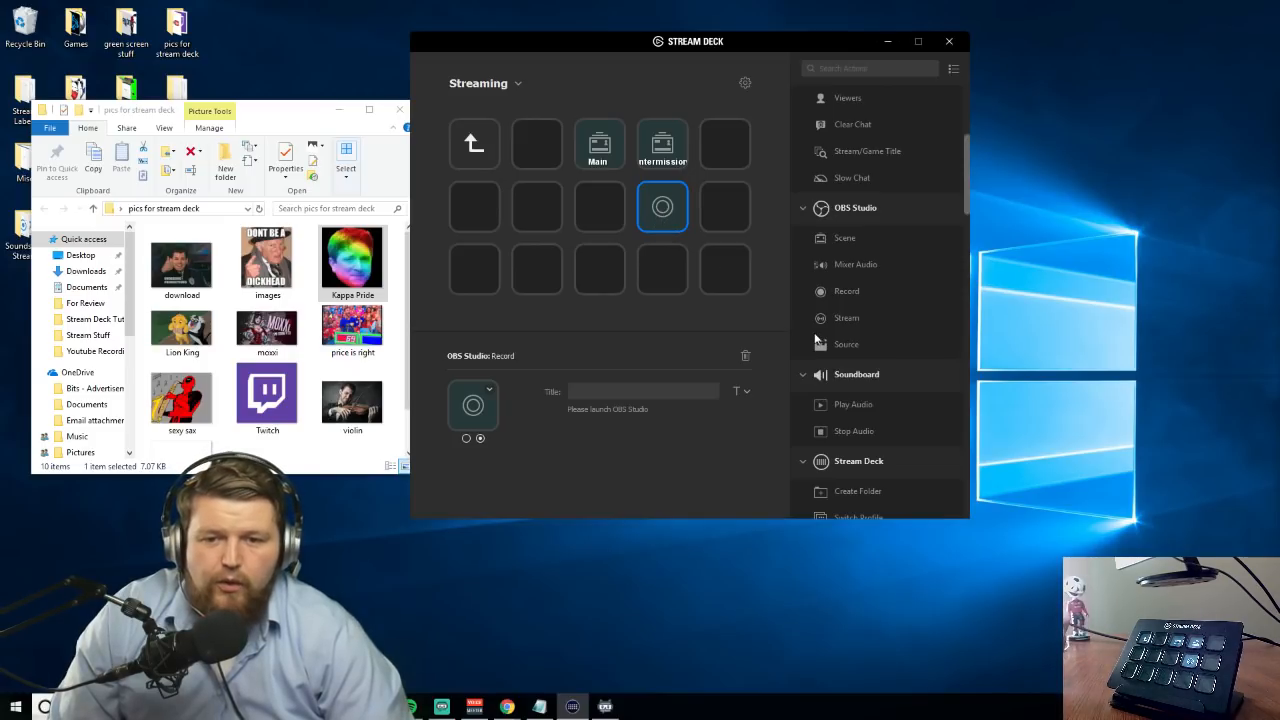
drag(842, 319, 728, 212)
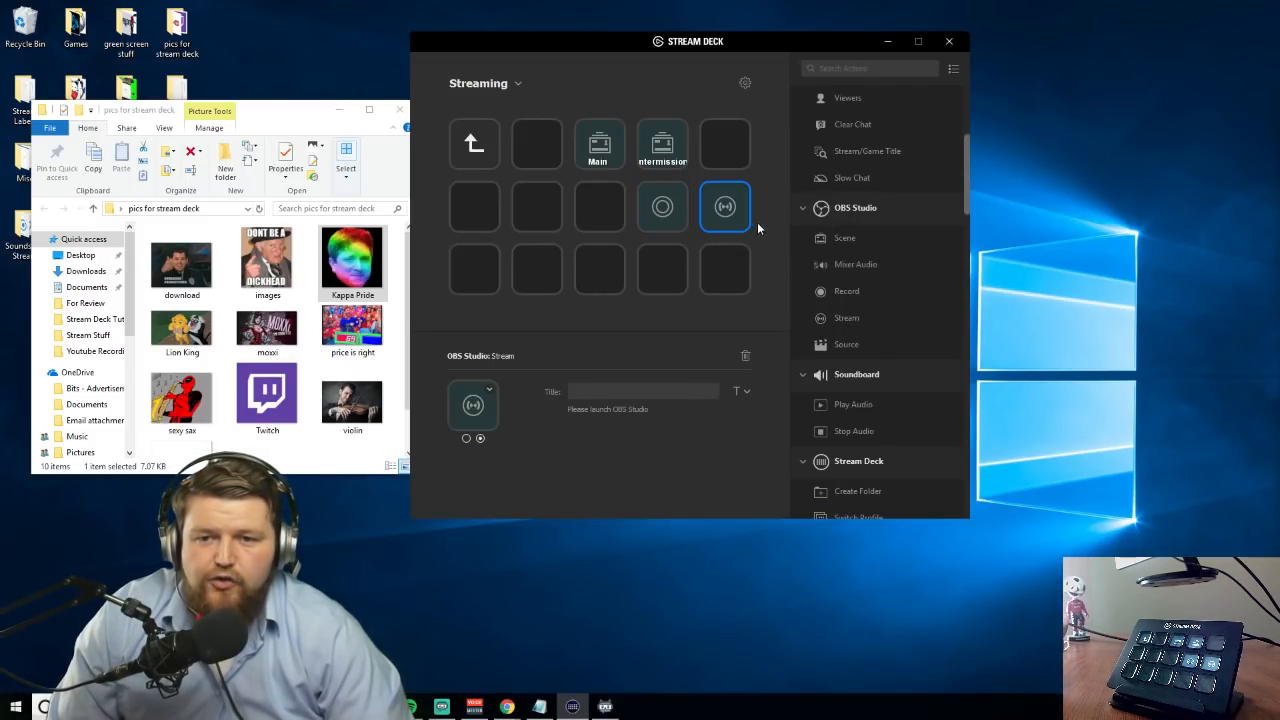
drag(846, 344, 744, 153)
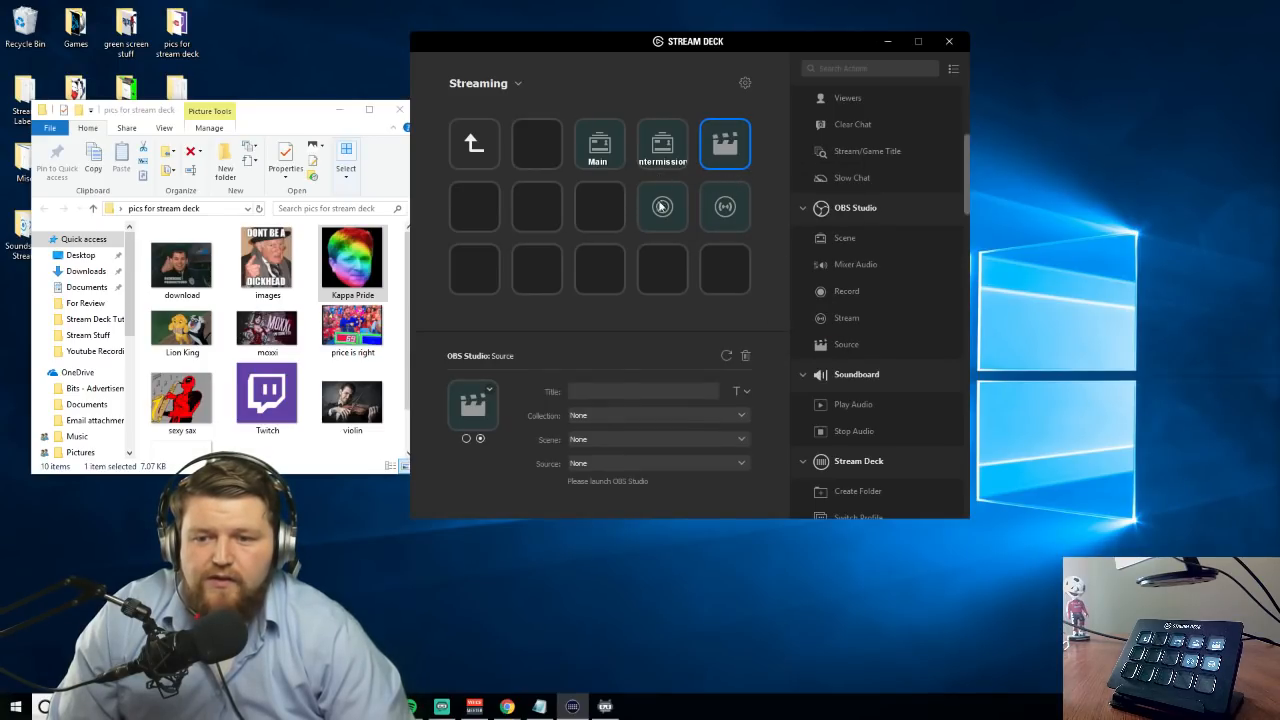
Create a folder titled Soundboard on the key below Main and open it
click(606, 215)
right_click(606, 215)
click(624, 240)
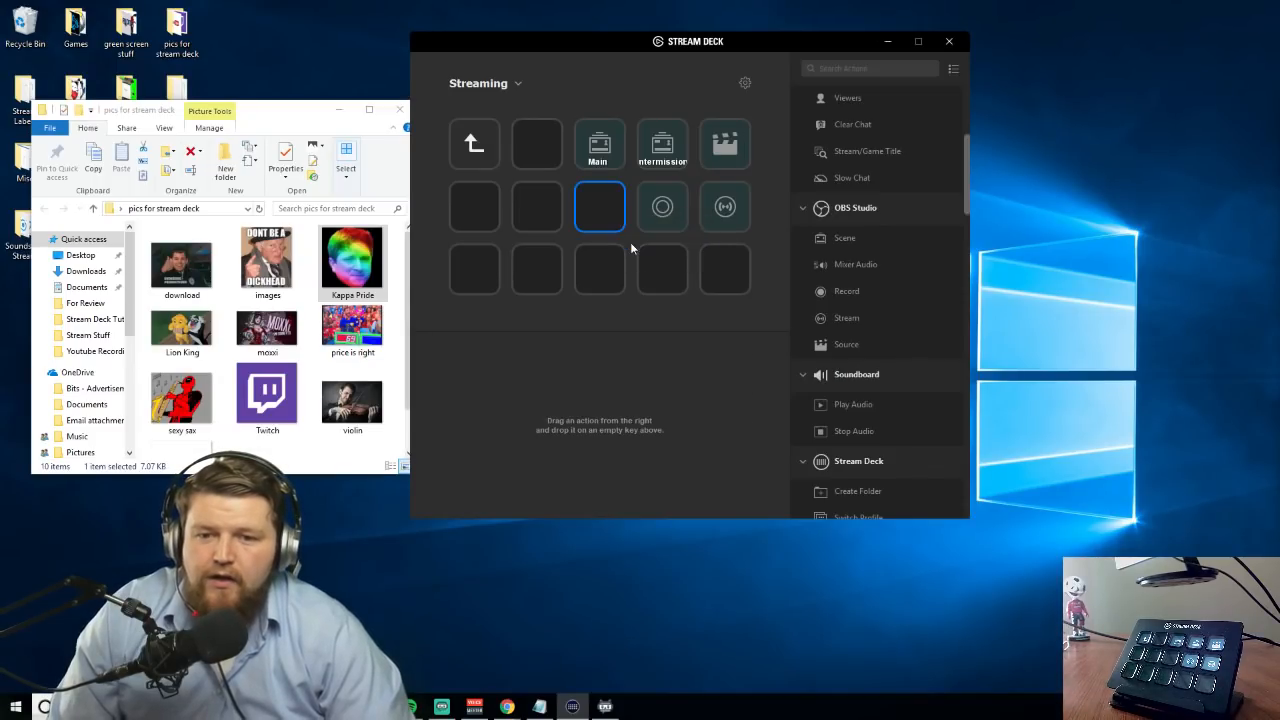
click(580, 390)
text(Soundboard)
click(545, 237)
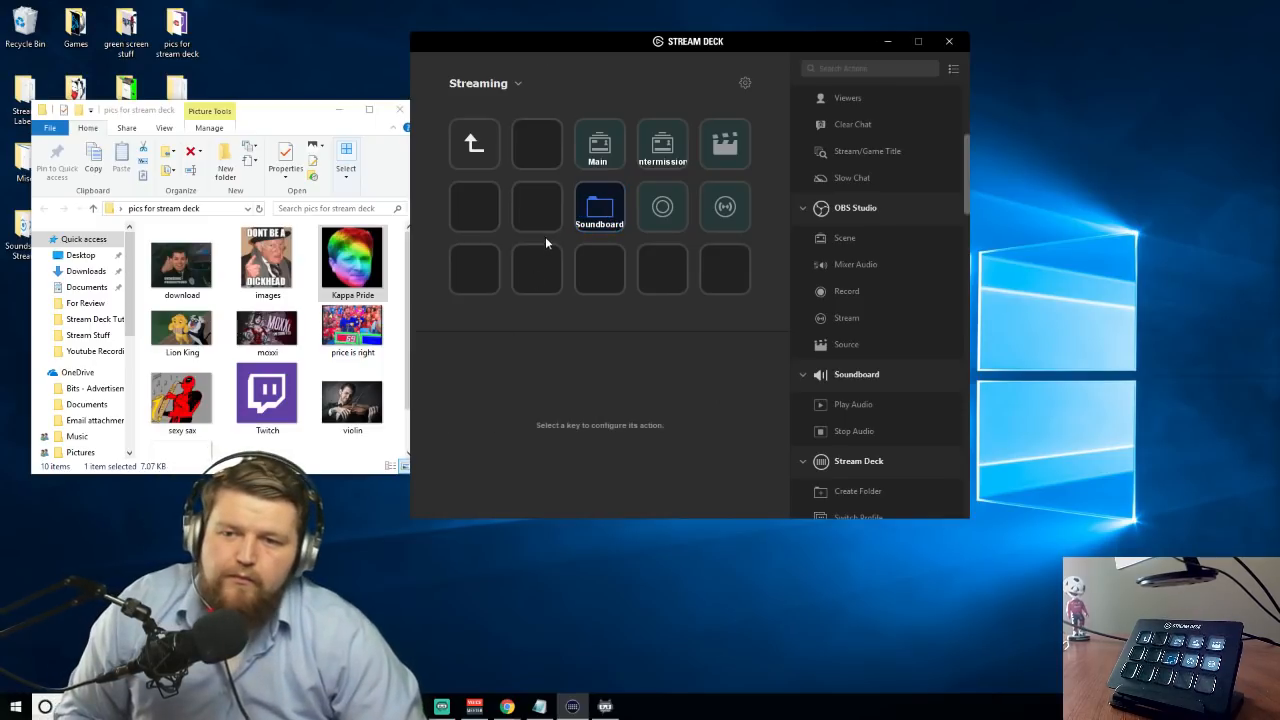
double_click(580, 221)
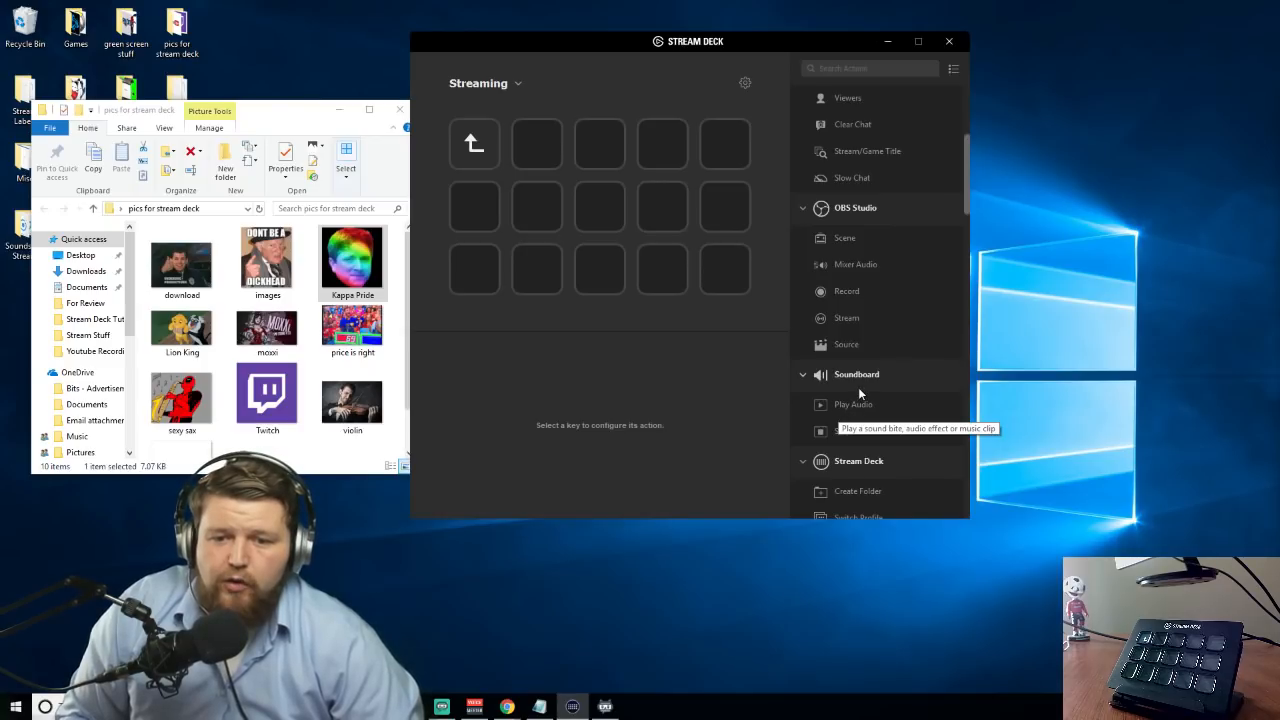
Add a Soundboard Play Audio action to the first row's middle key and title it Lemme Smash
scroll(861, 386, down, 2)
scroll(868, 375, down, 2)
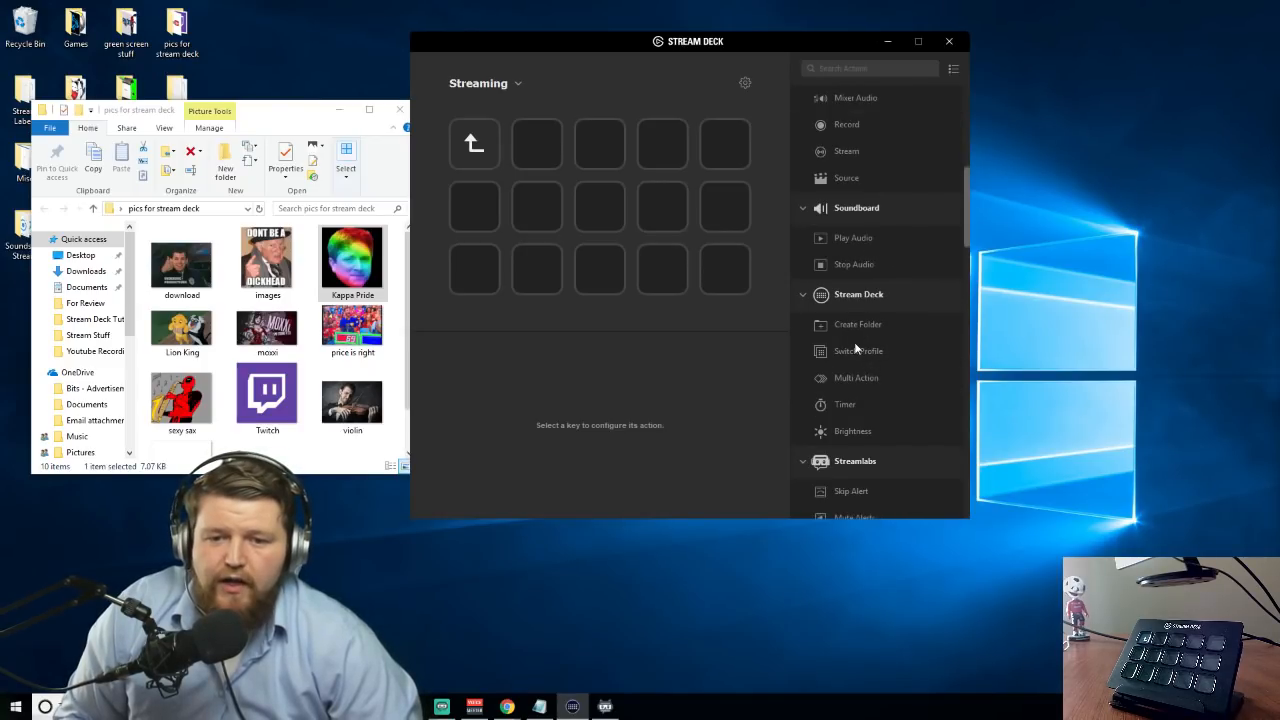
drag(854, 241, 600, 146)
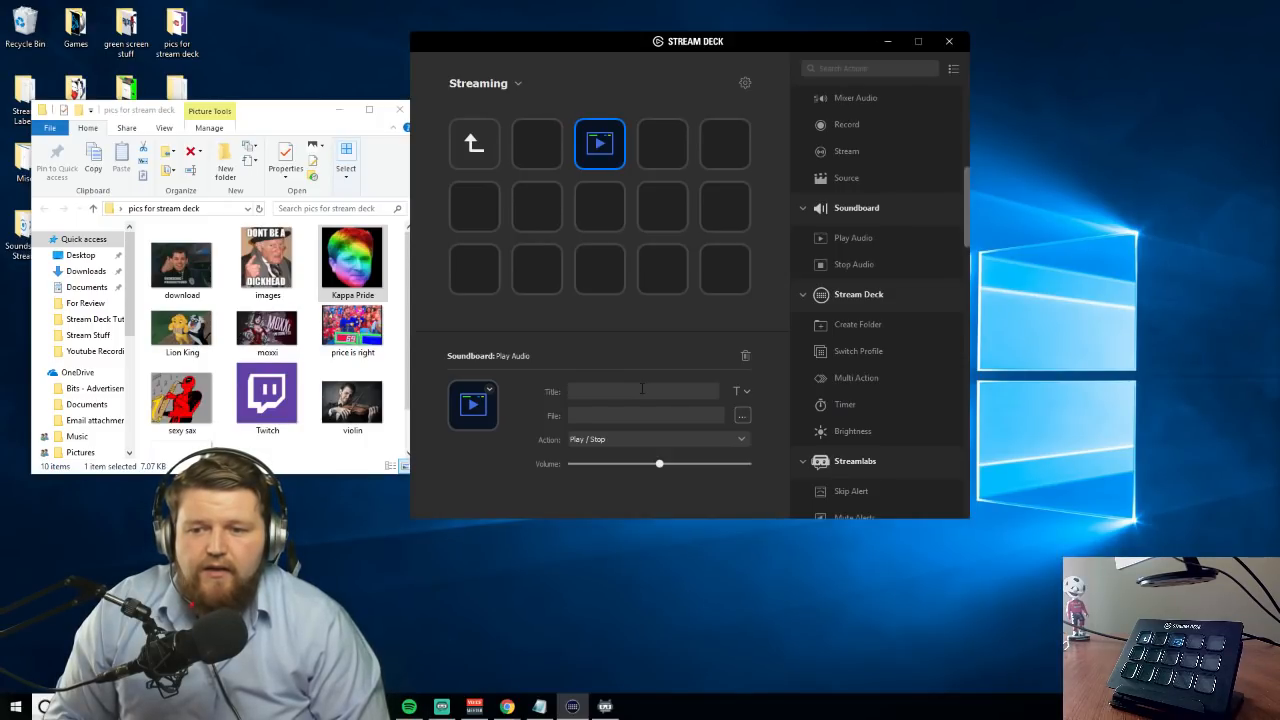
text(L)
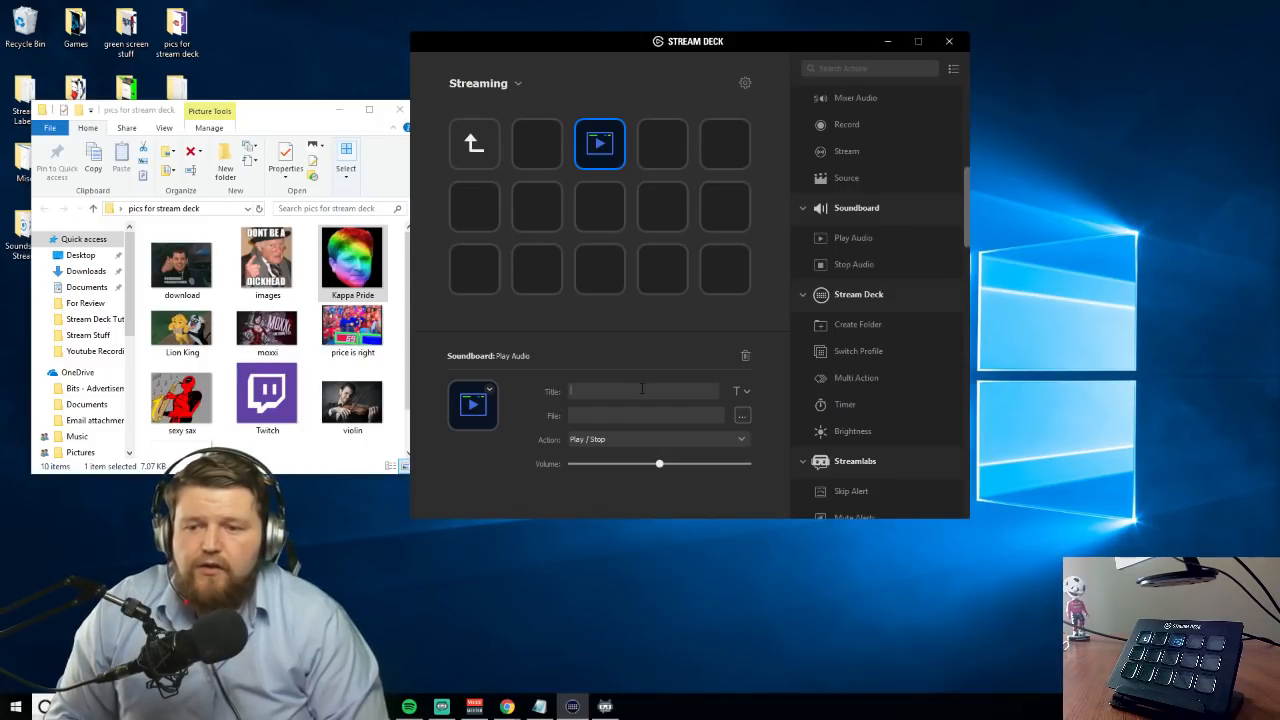
text(emme Smash)
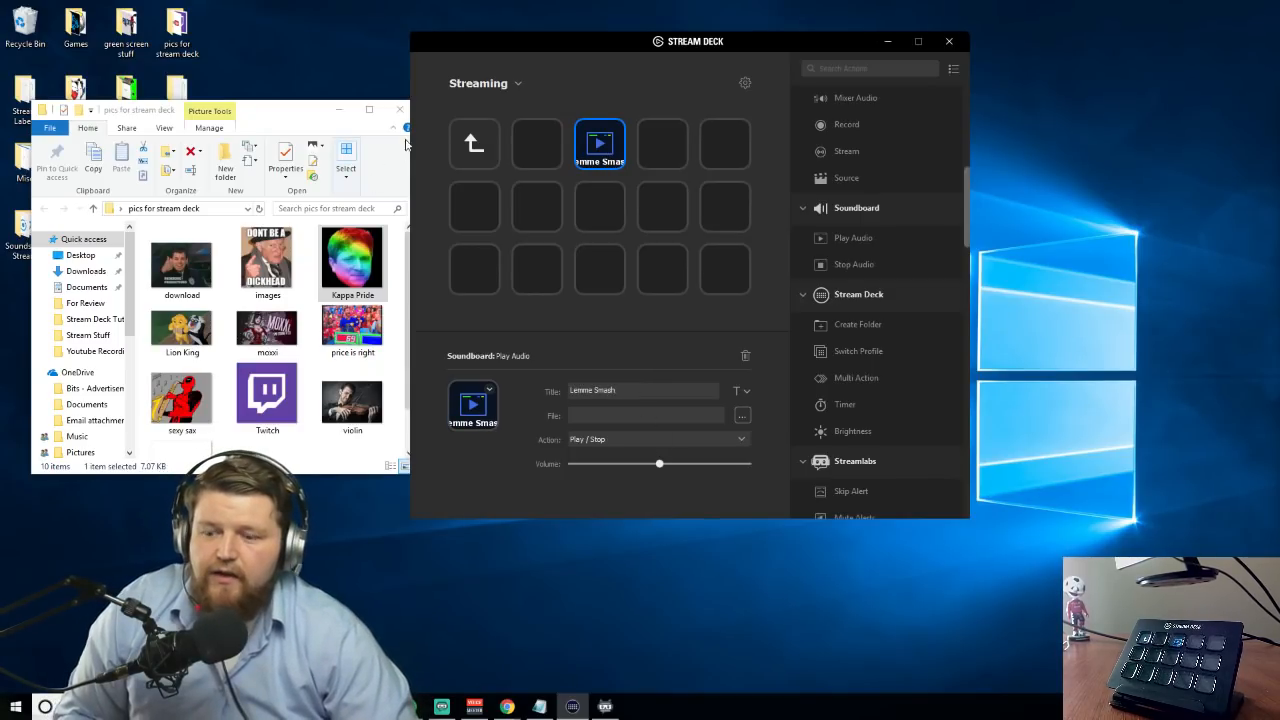
Close the pics for stream deck folder window and assign the lemme-smash sound file to the Lemme Smash key
click(180, 707)
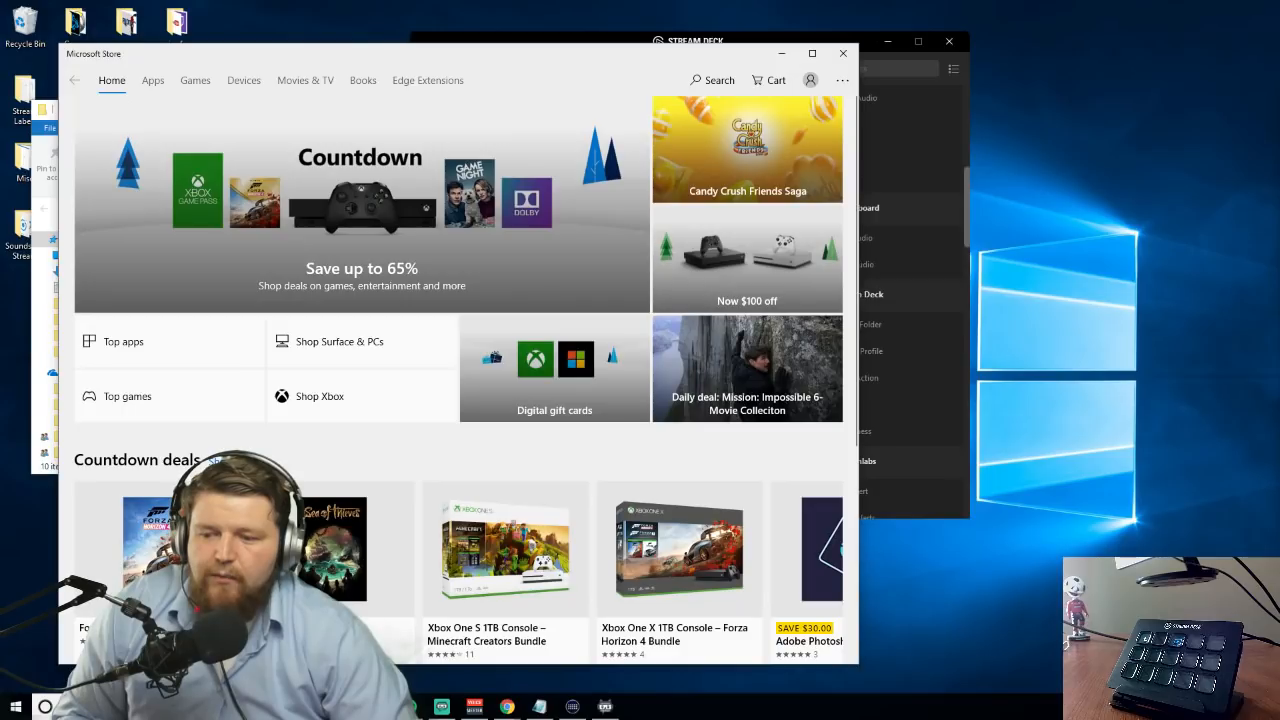
click(377, 707)
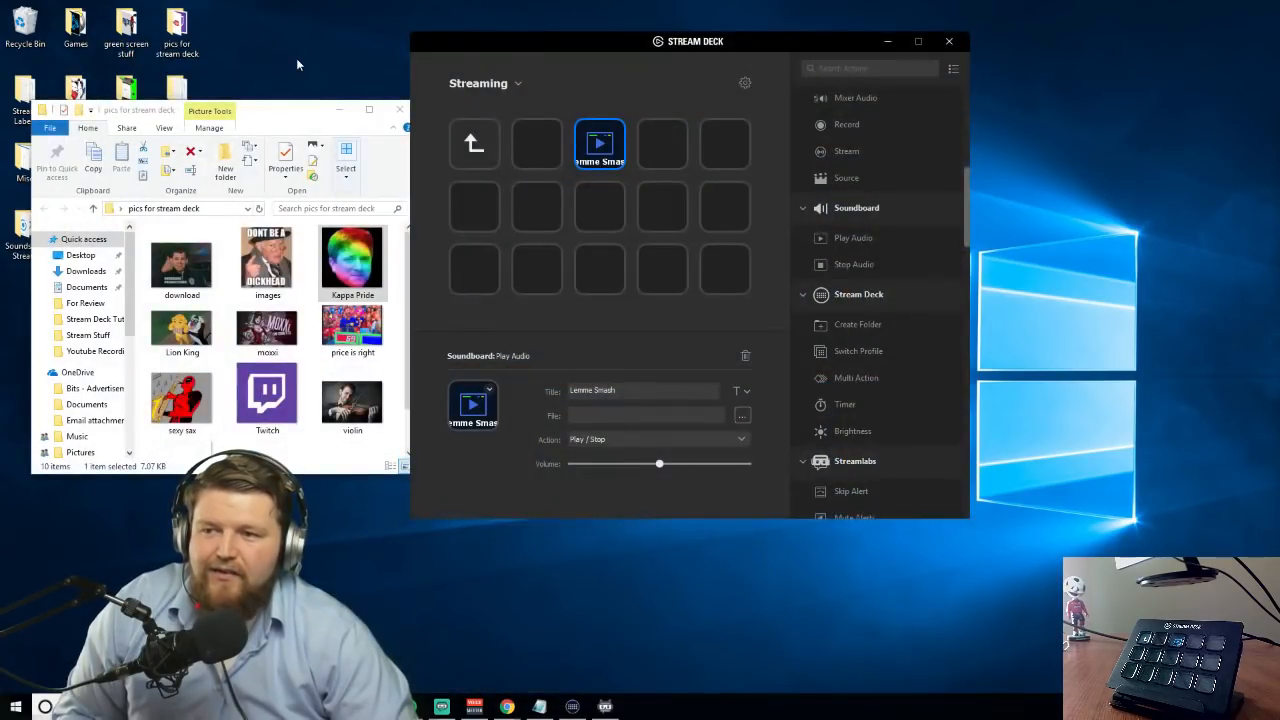
click(400, 109)
click(743, 423)
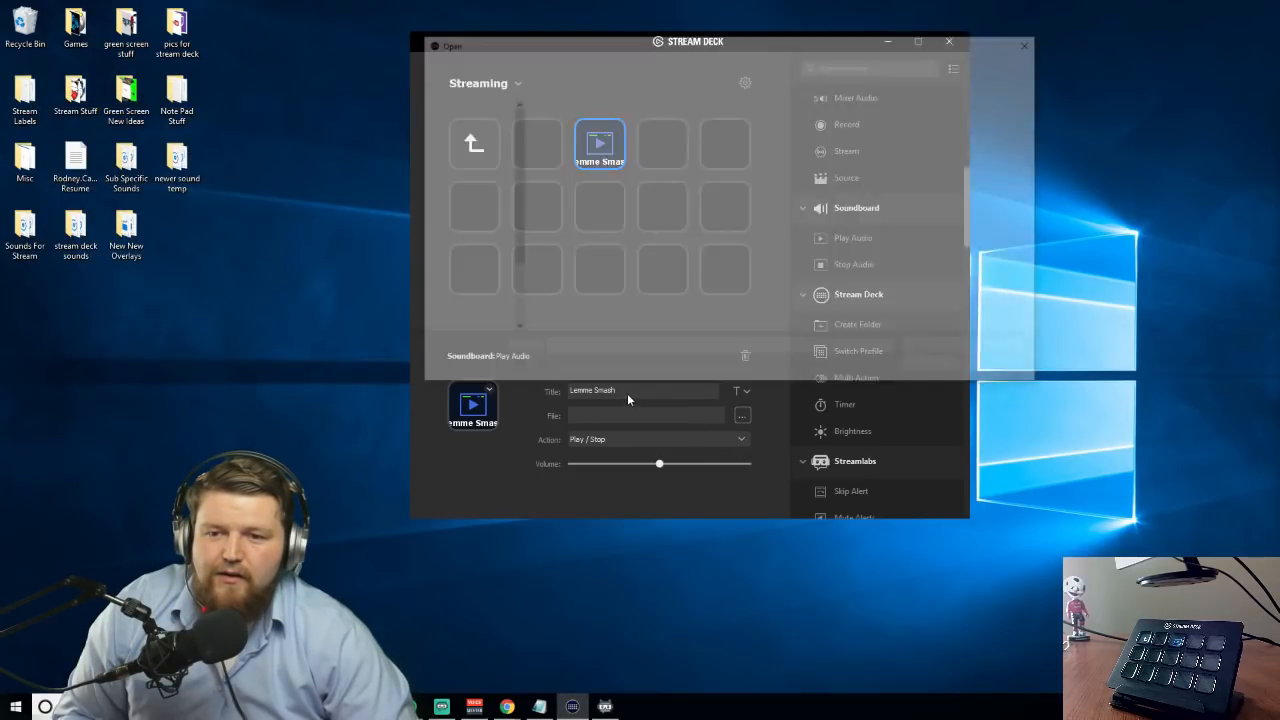
click(572, 166)
double_click(572, 166)
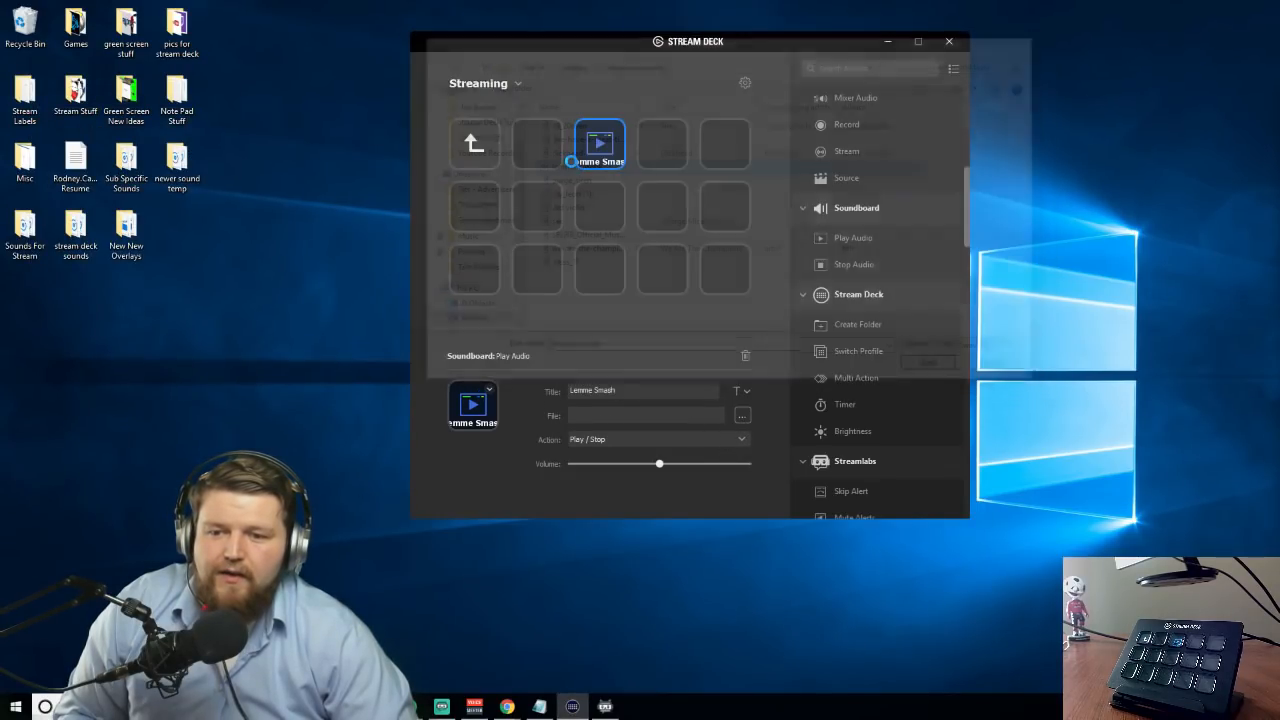
click(653, 208)
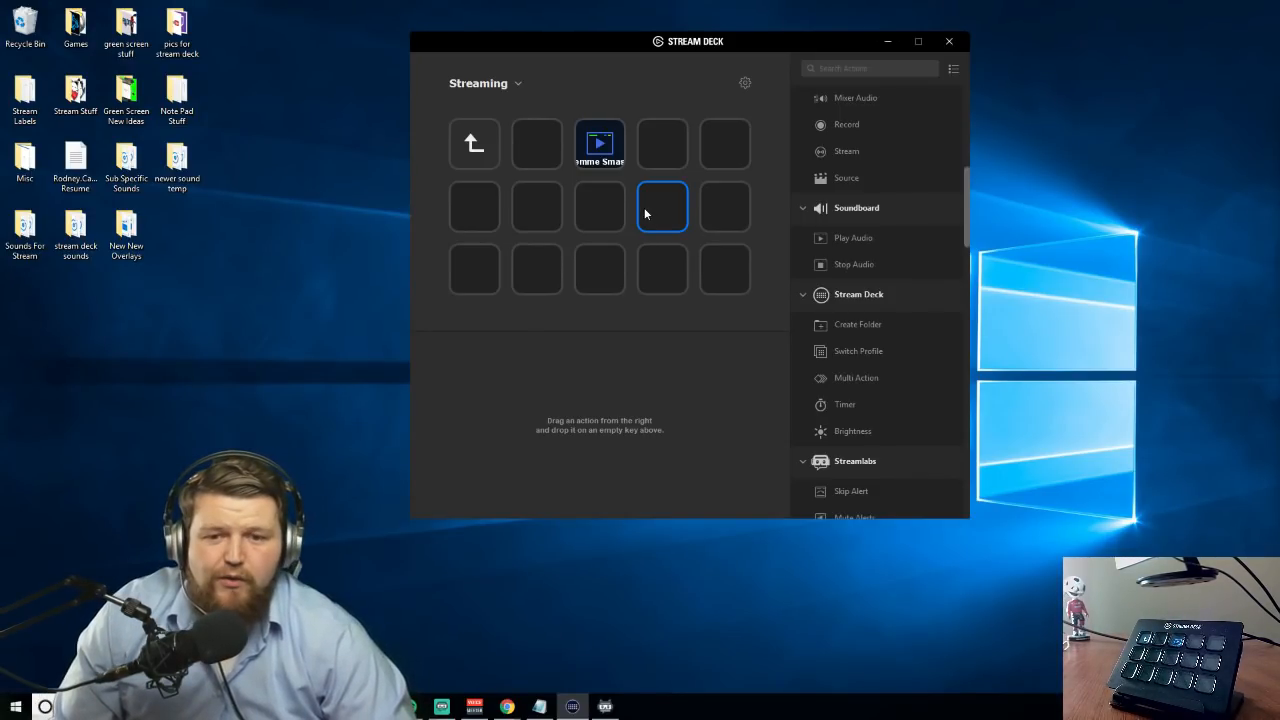
Add a Soundboard Stop Audio action to the key beside Lemme Smash and title it STOP
drag(852, 266, 663, 152)
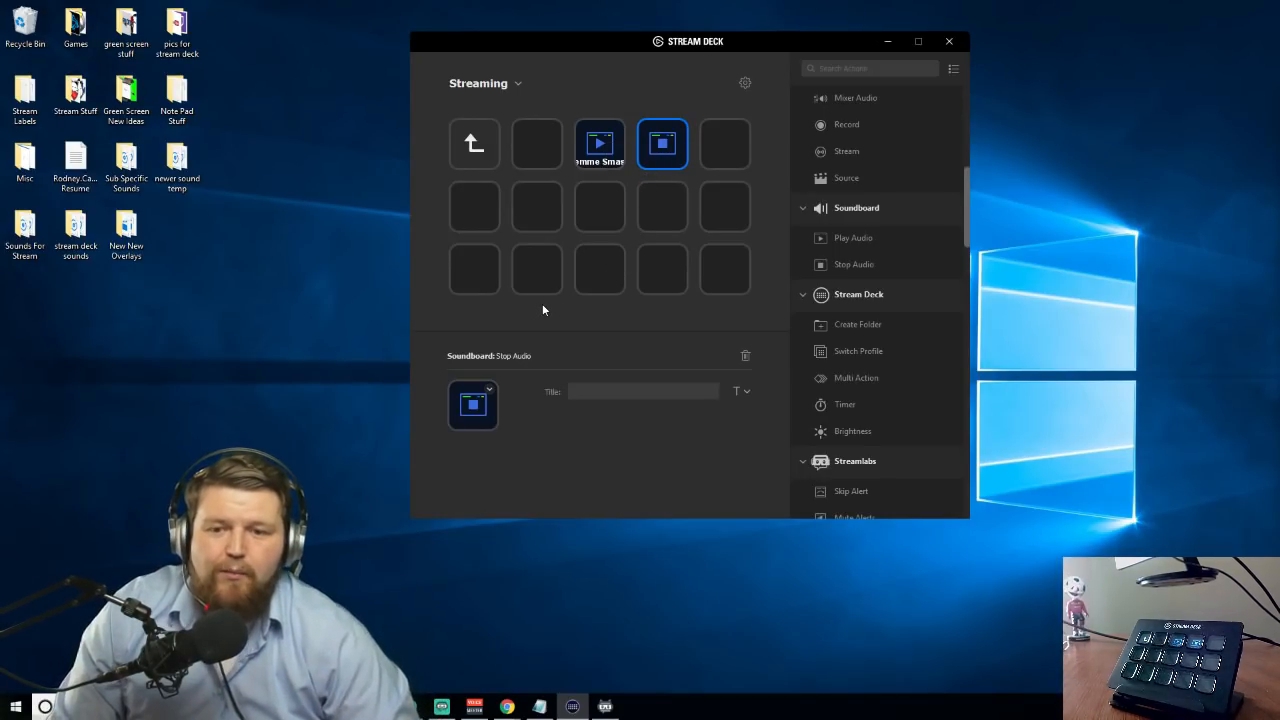
click(572, 390)
text(STOP)
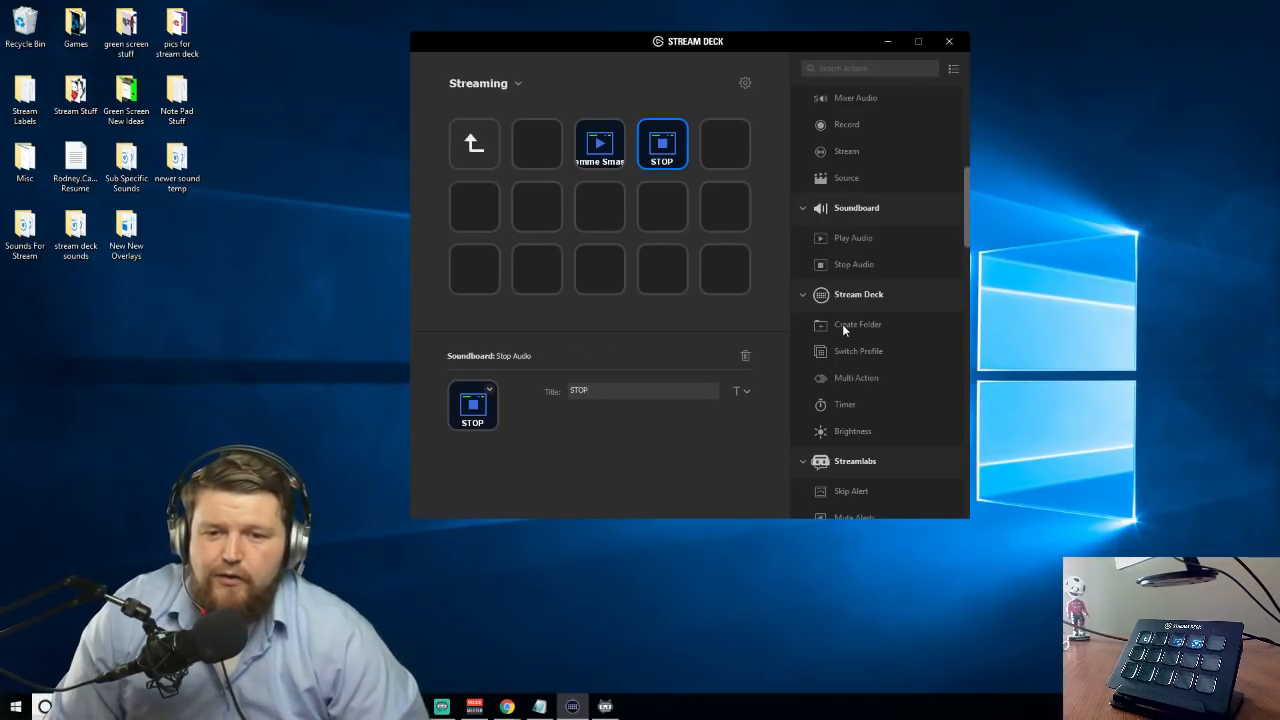
Create a folder titled Stream Deck on the key below Lemme Smash and open it
right_click(604, 219)
click(634, 245)
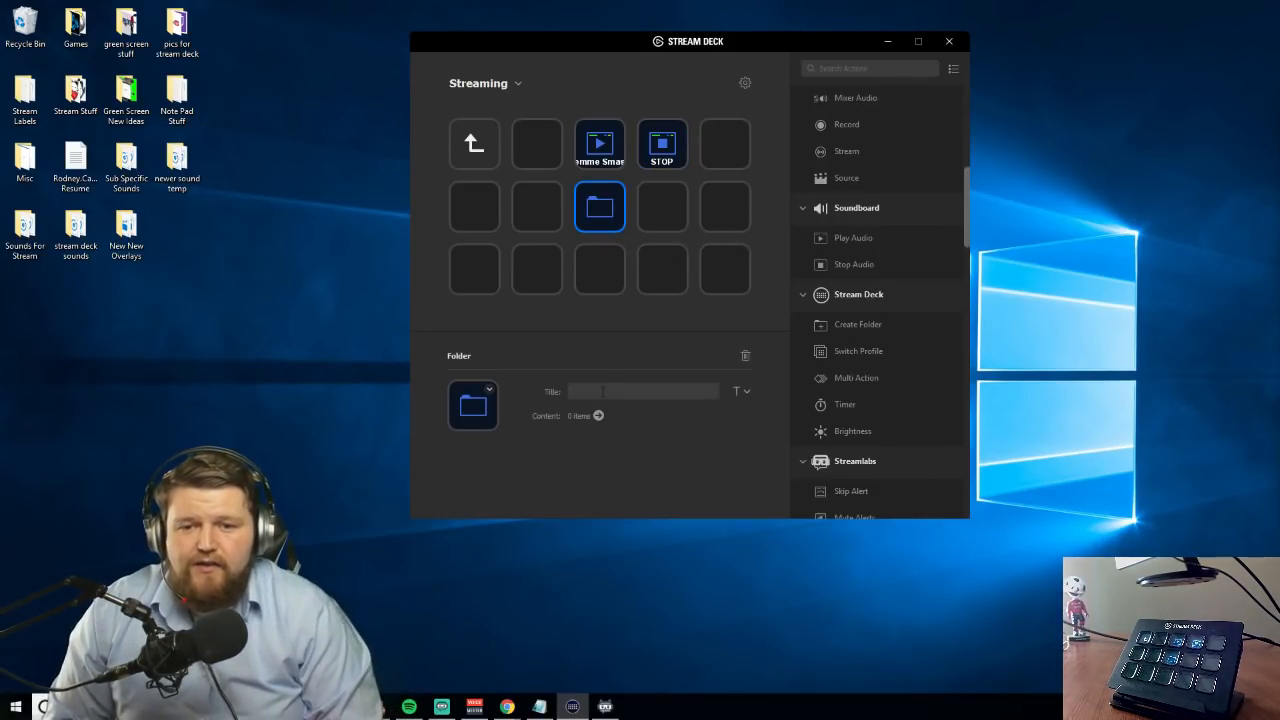
text(Stream Deck)
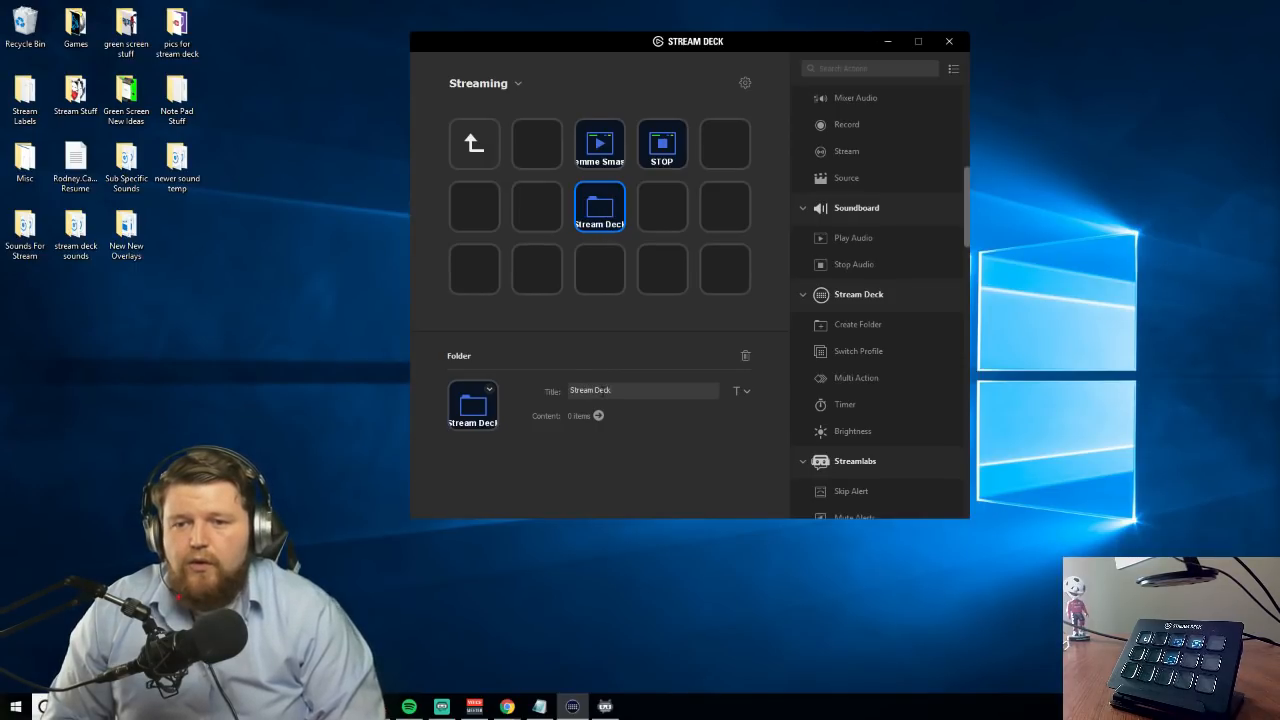
click(632, 270)
double_click(616, 223)
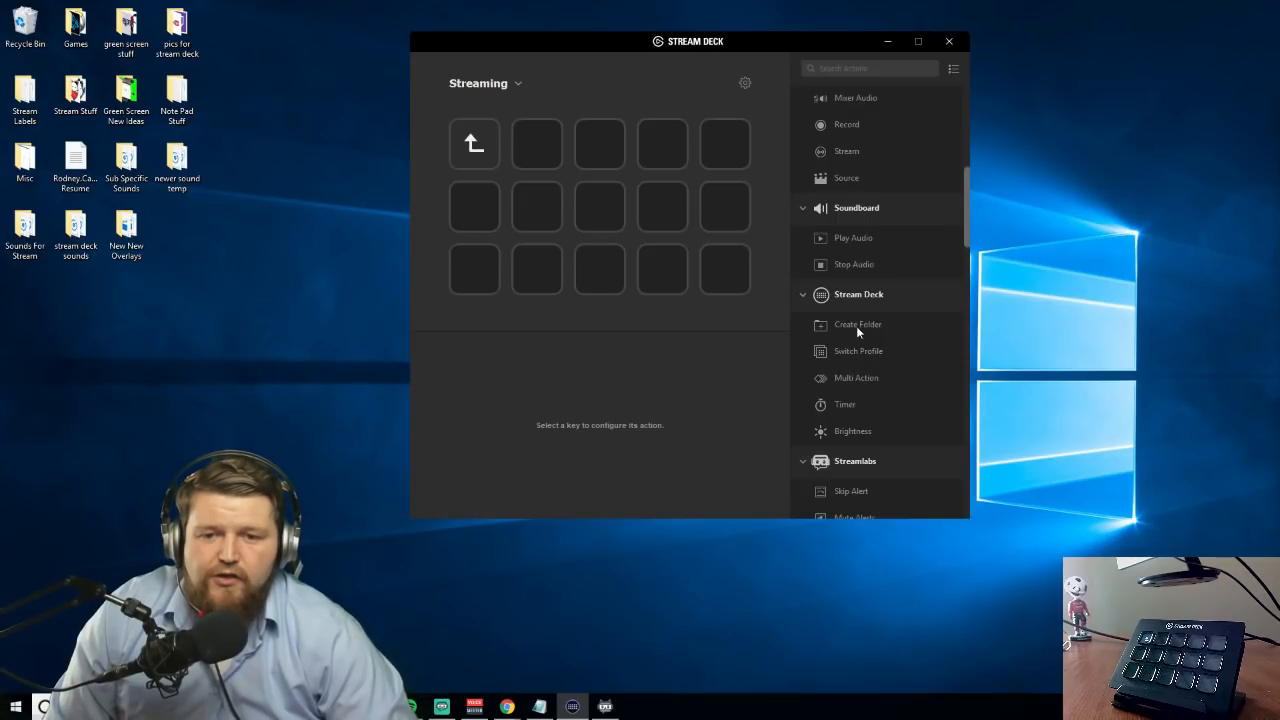
drag(855, 324, 606, 148)
right_click(606, 148)
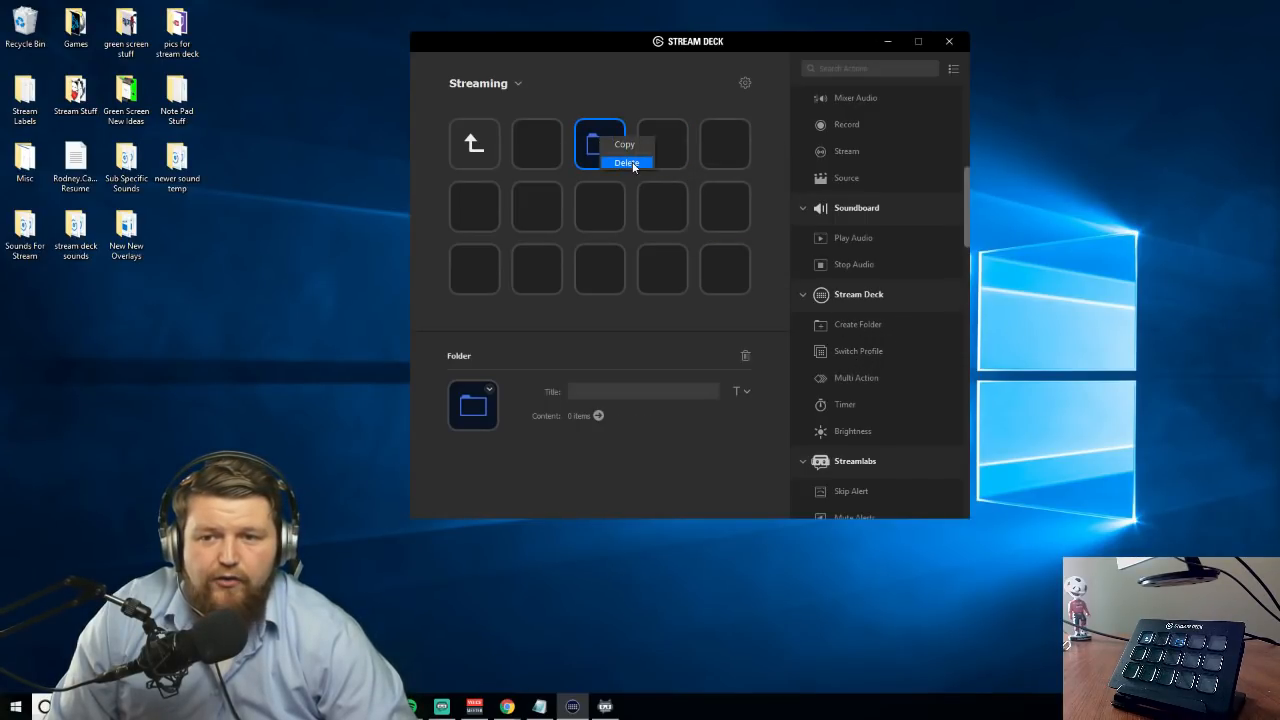
click(634, 162)
Add an untitled folder to the center key and view the Profiles list in the preferences
drag(850, 325, 600, 205)
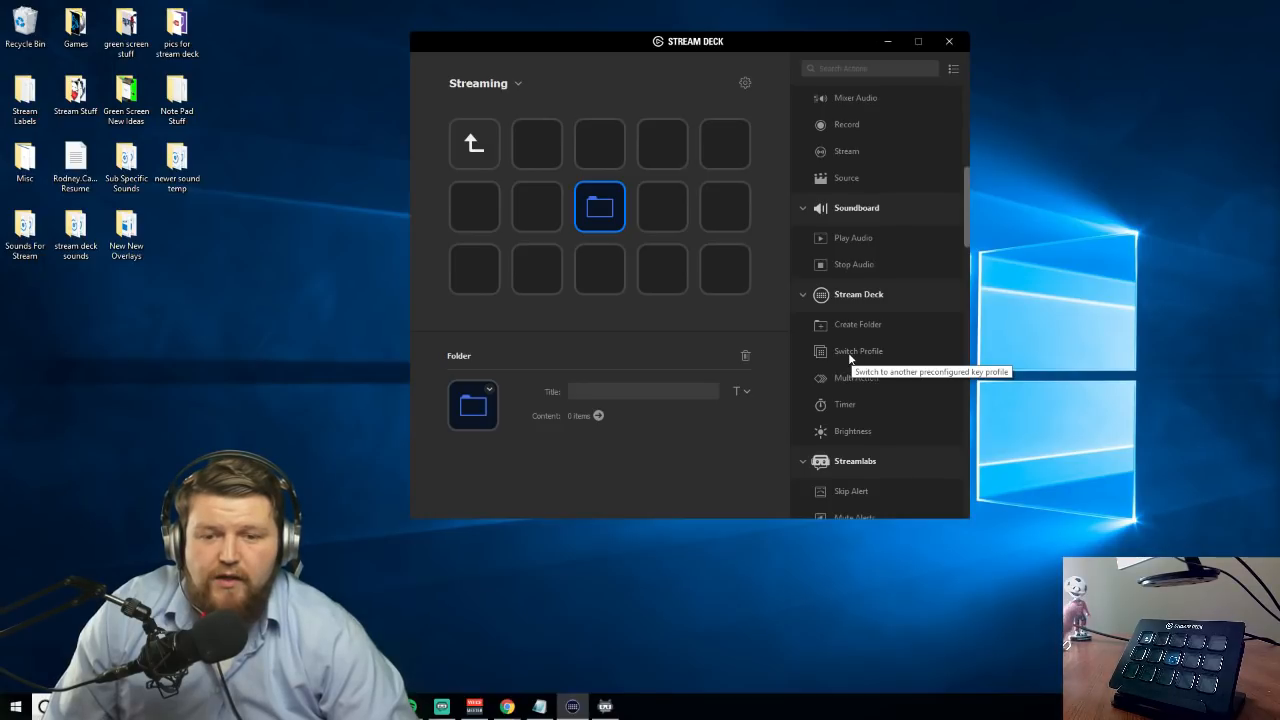
click(744, 83)
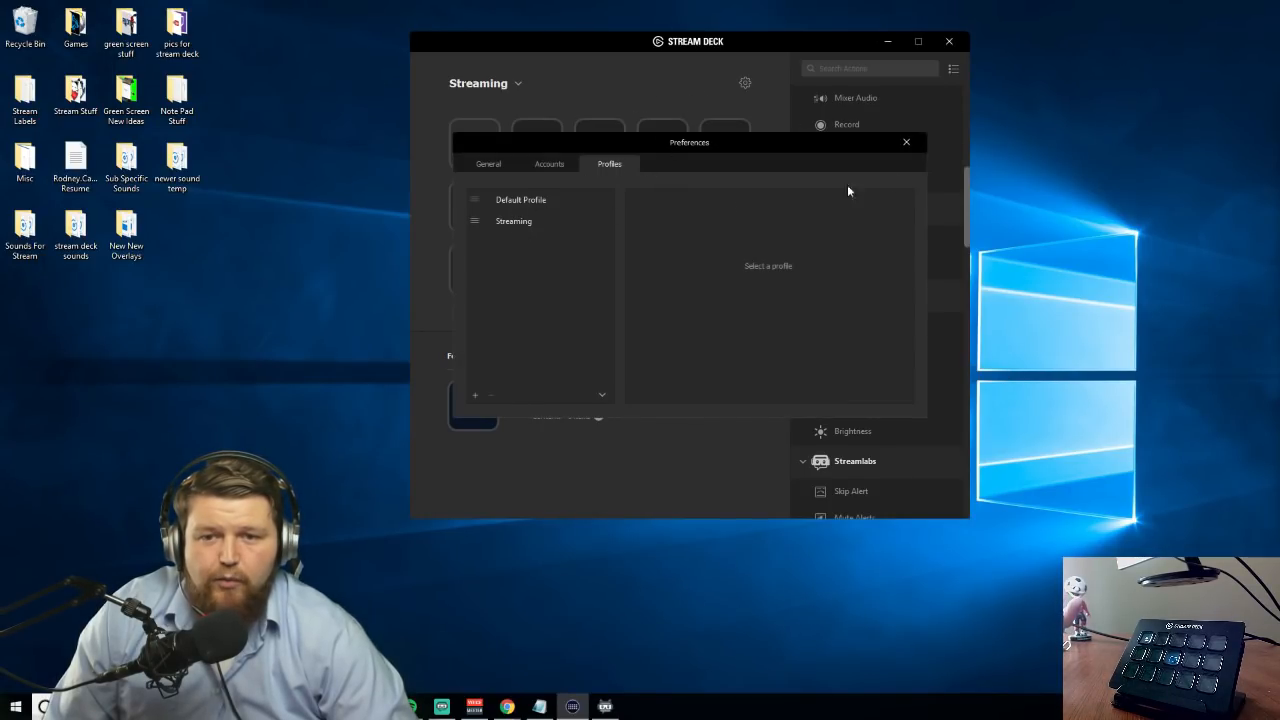
click(900, 143)
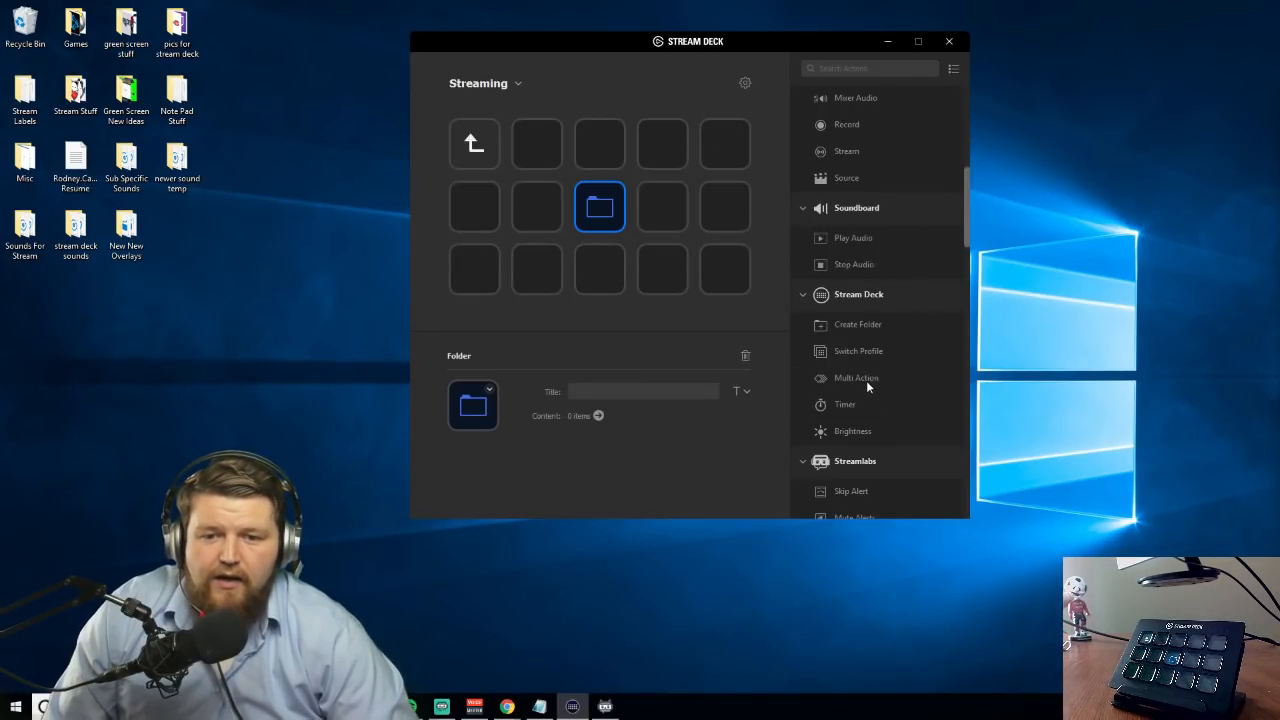
Add a Multi Action to the first row's middle key and give it a Play Audio action using lemme-smash.mp3
drag(850, 379, 614, 137)
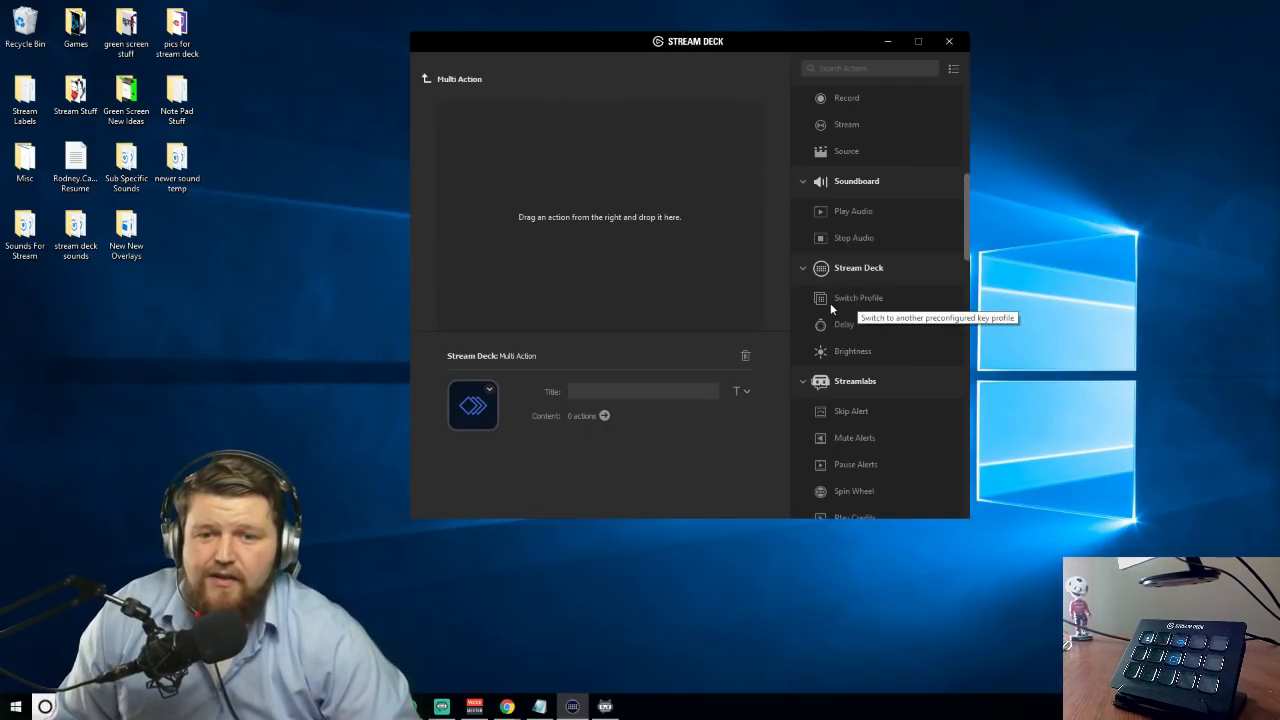
drag(848, 212, 598, 208)
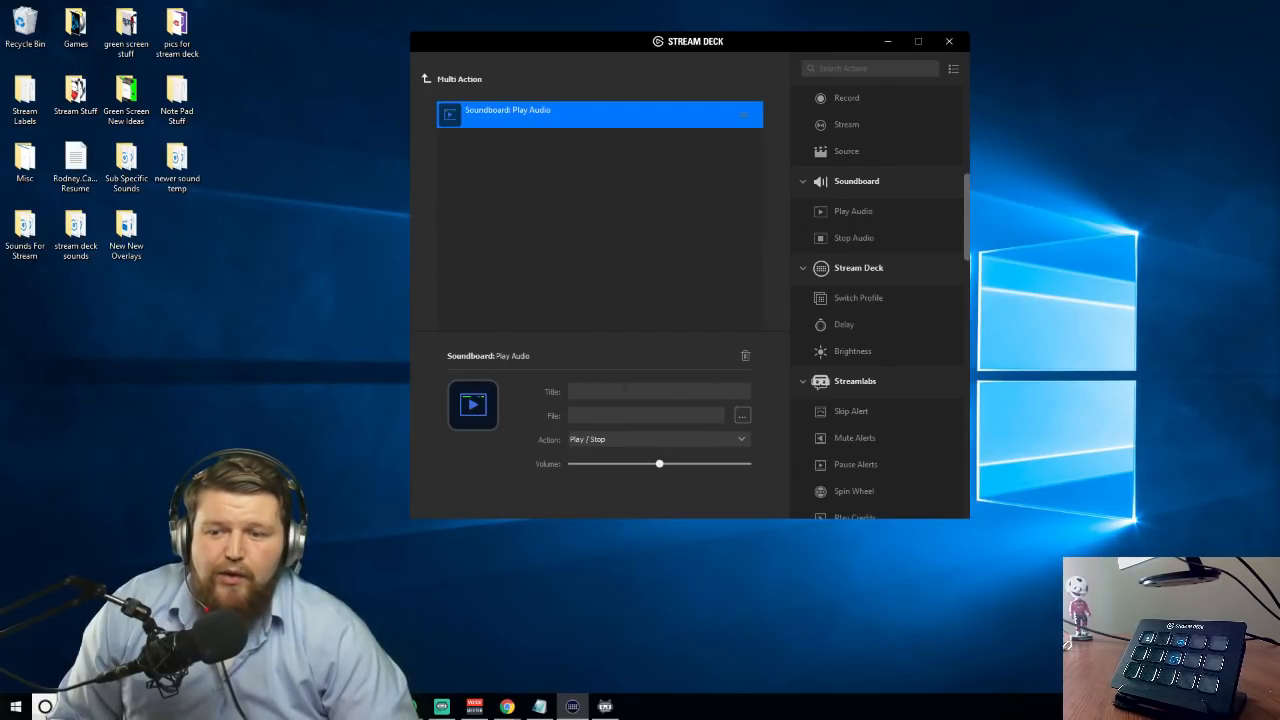
click(742, 415)
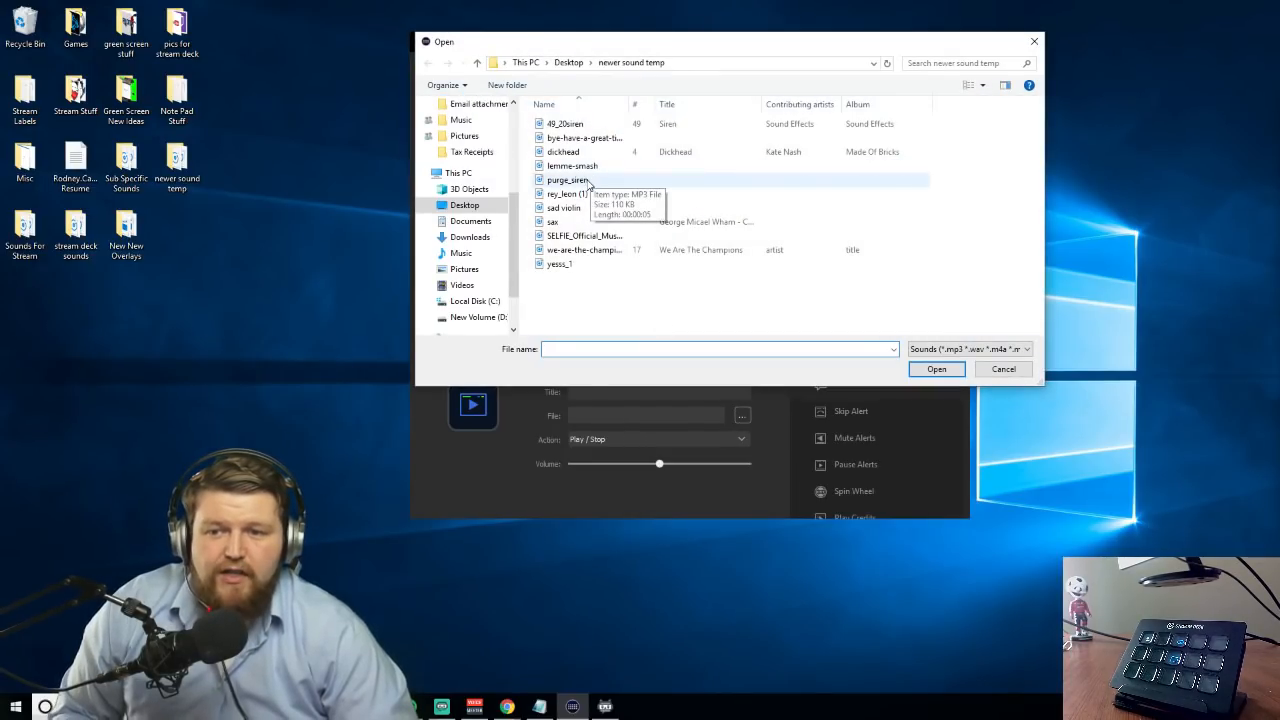
double_click(572, 166)
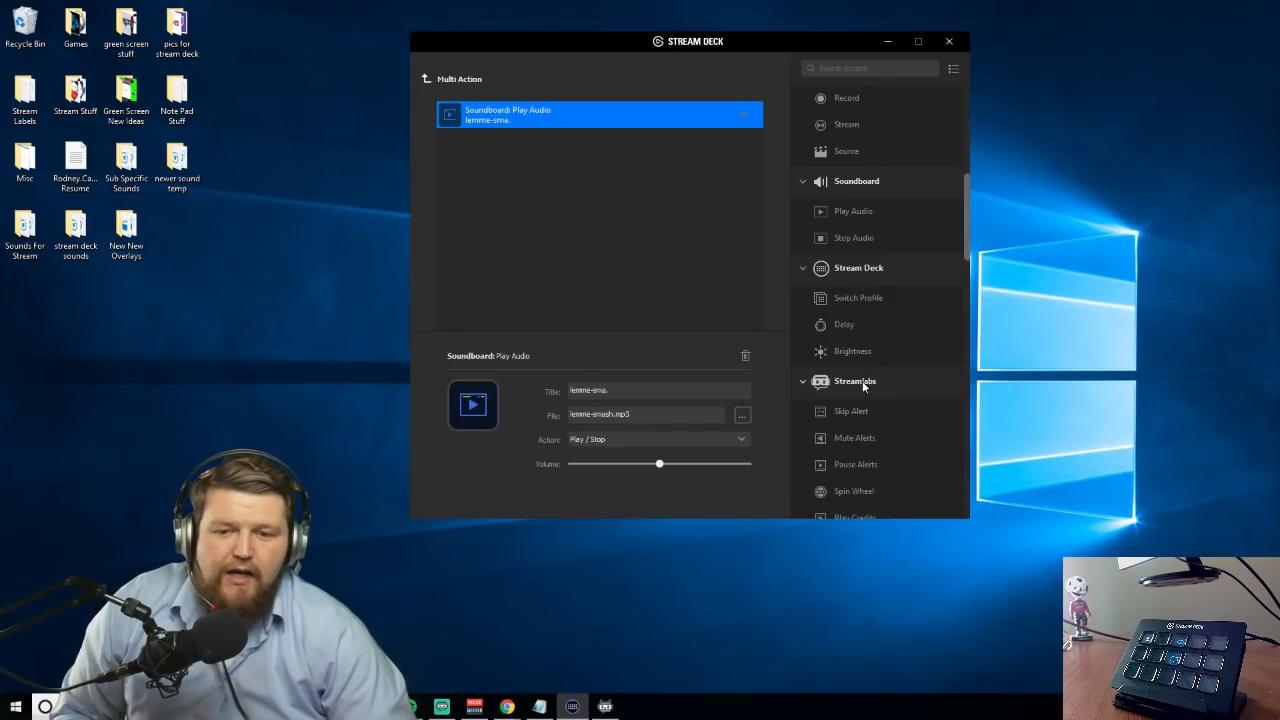
scroll(862, 381, down, 5)
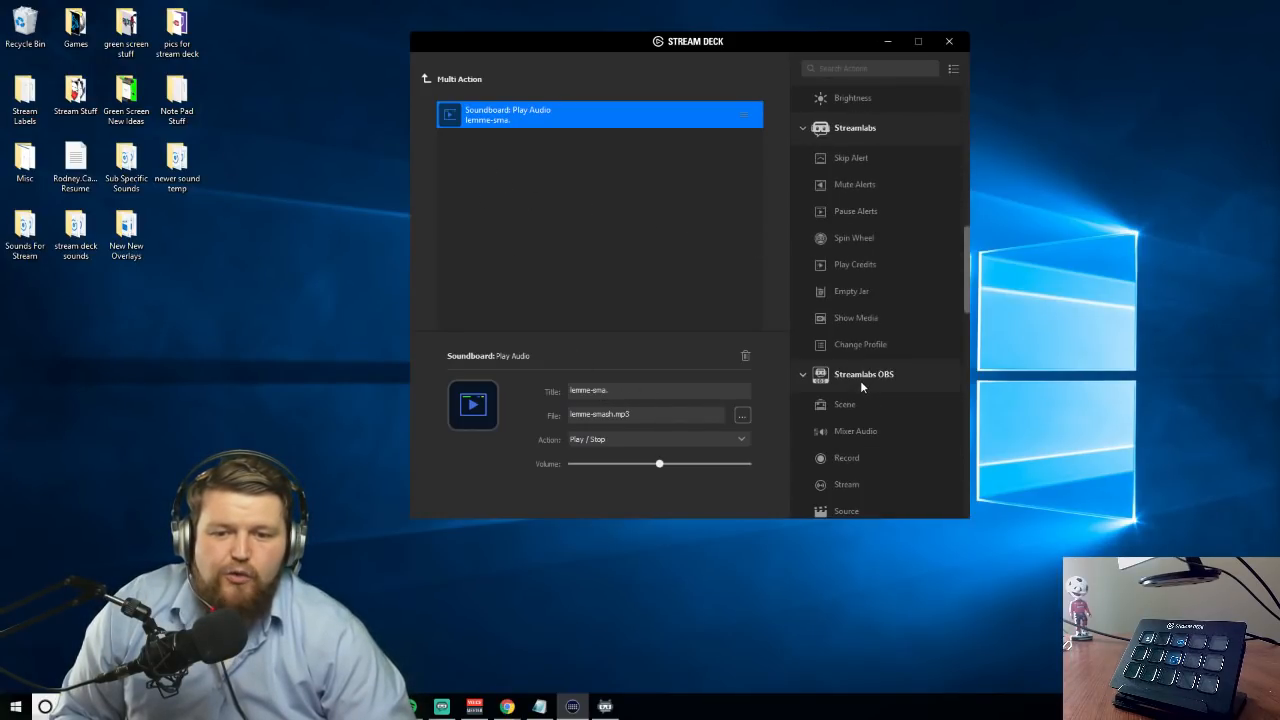
Add a Twitch Chat Message action below the Play Audio action in the Multi Action and title it KappaPride
scroll(860, 380, down, 5)
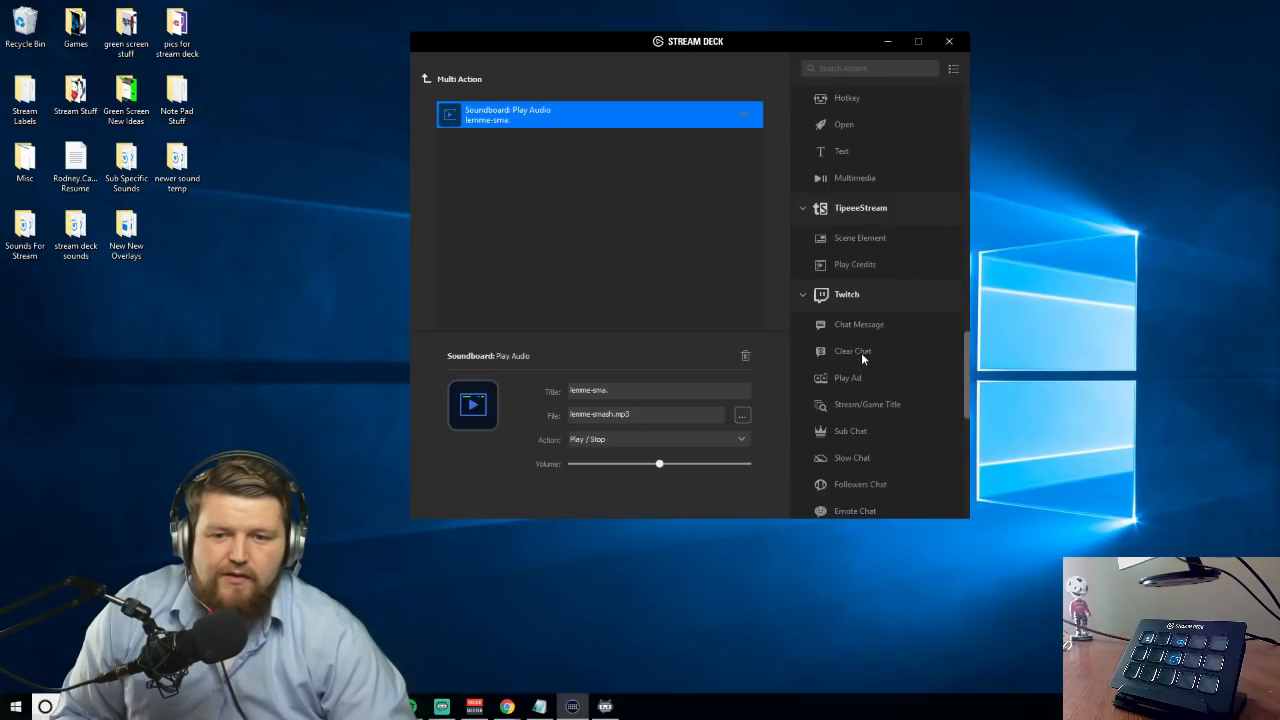
drag(855, 324, 525, 190)
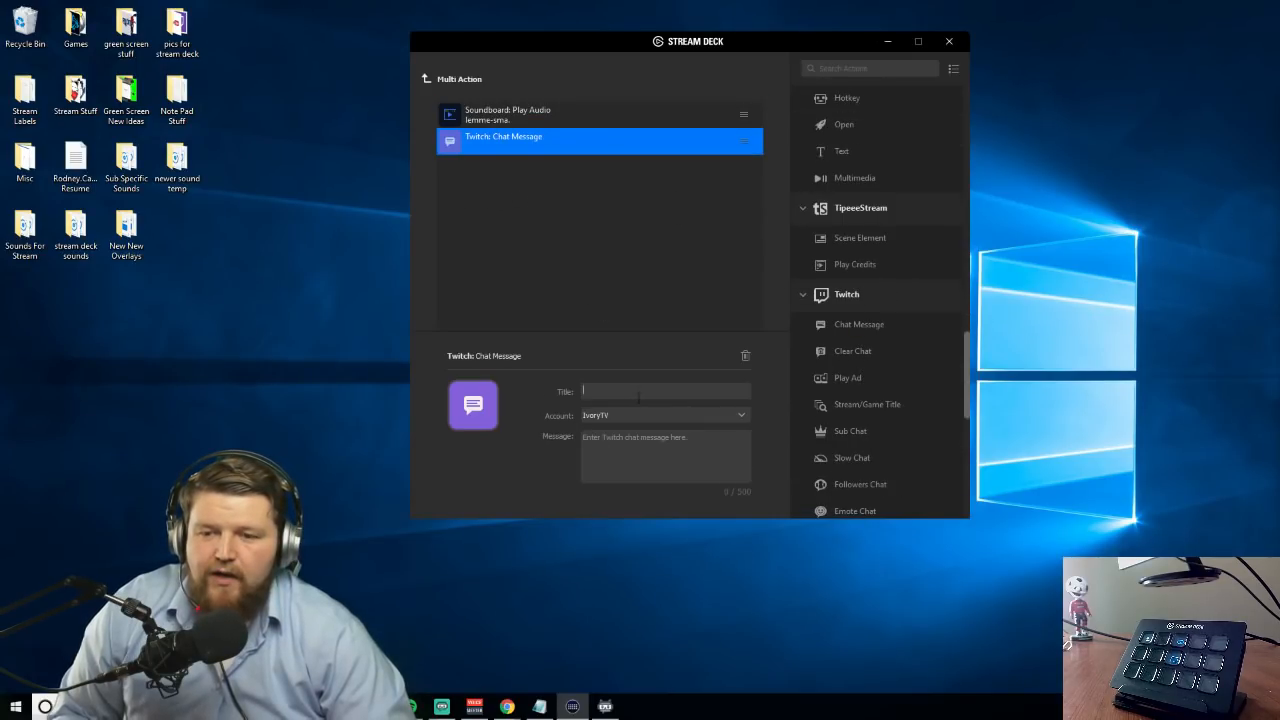
click(638, 397)
text(Lemme)
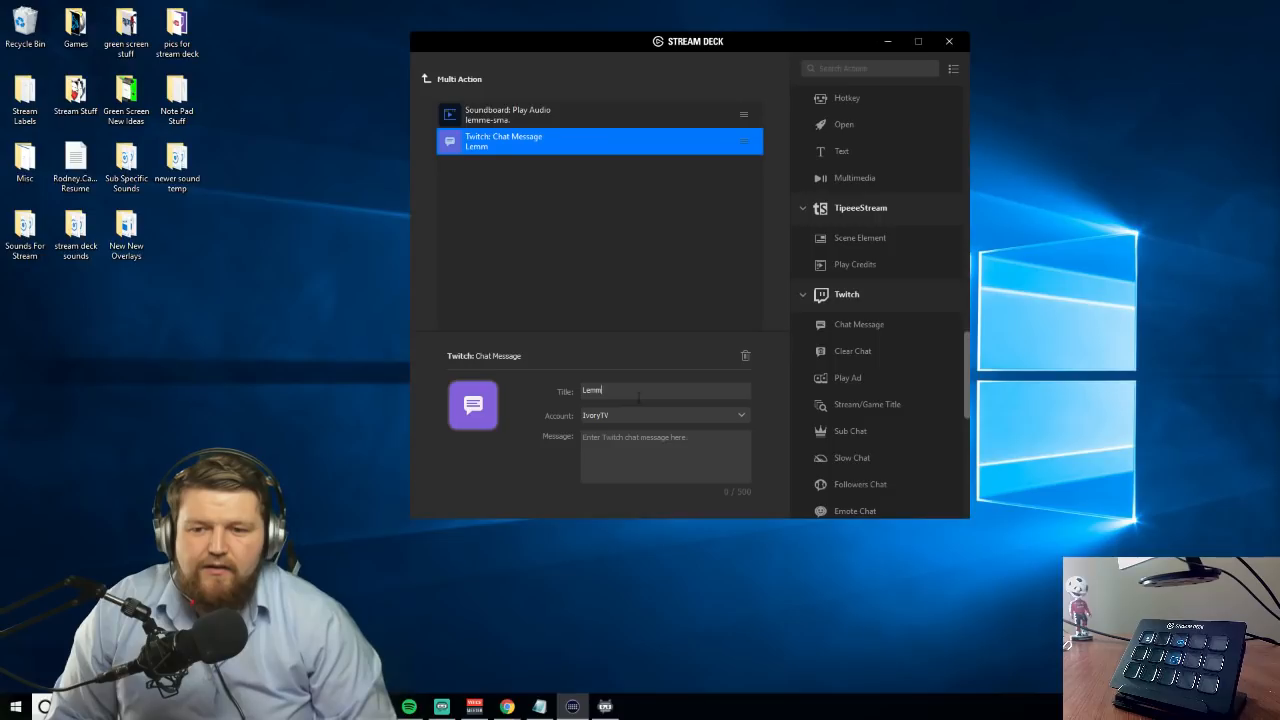
key(BackSpace)
key(BackSpace)
key(BackSpace)
key(BackSpace)
text(KappaPride)
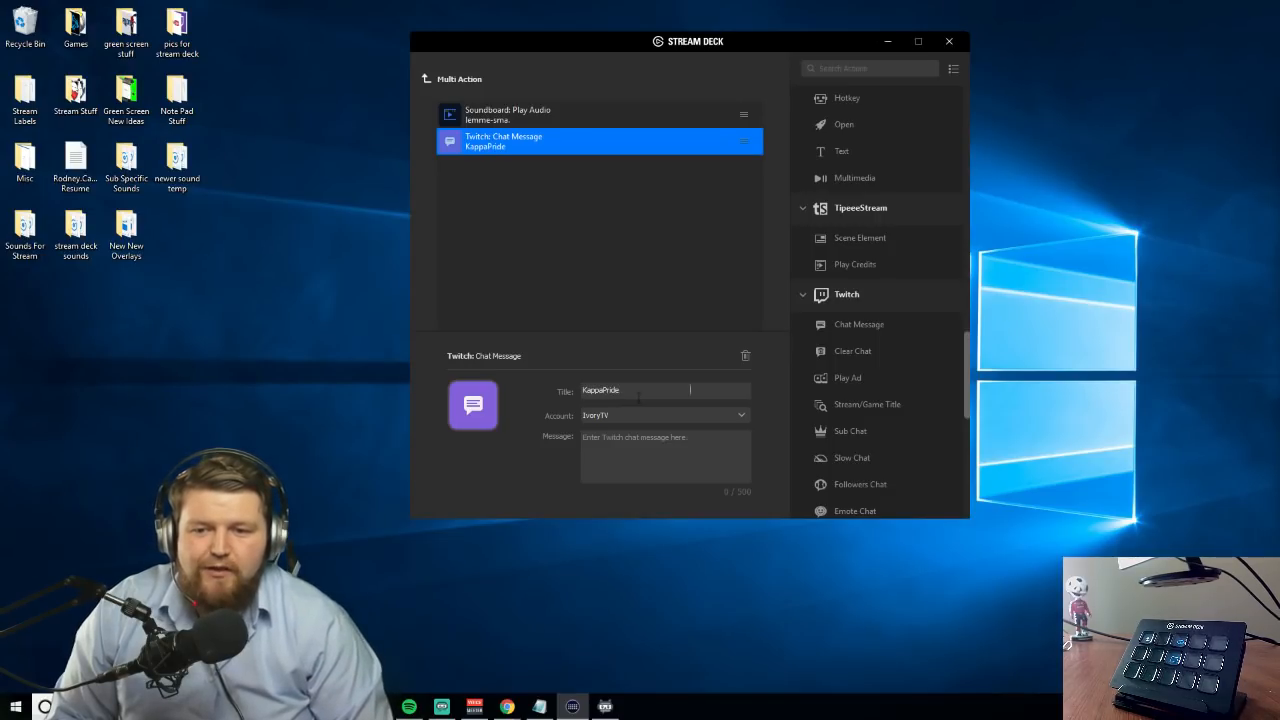
Set the Twitch chat message text to KappaPride
click(630, 460)
text(ka)
key(BackSpace)
text(Ka)
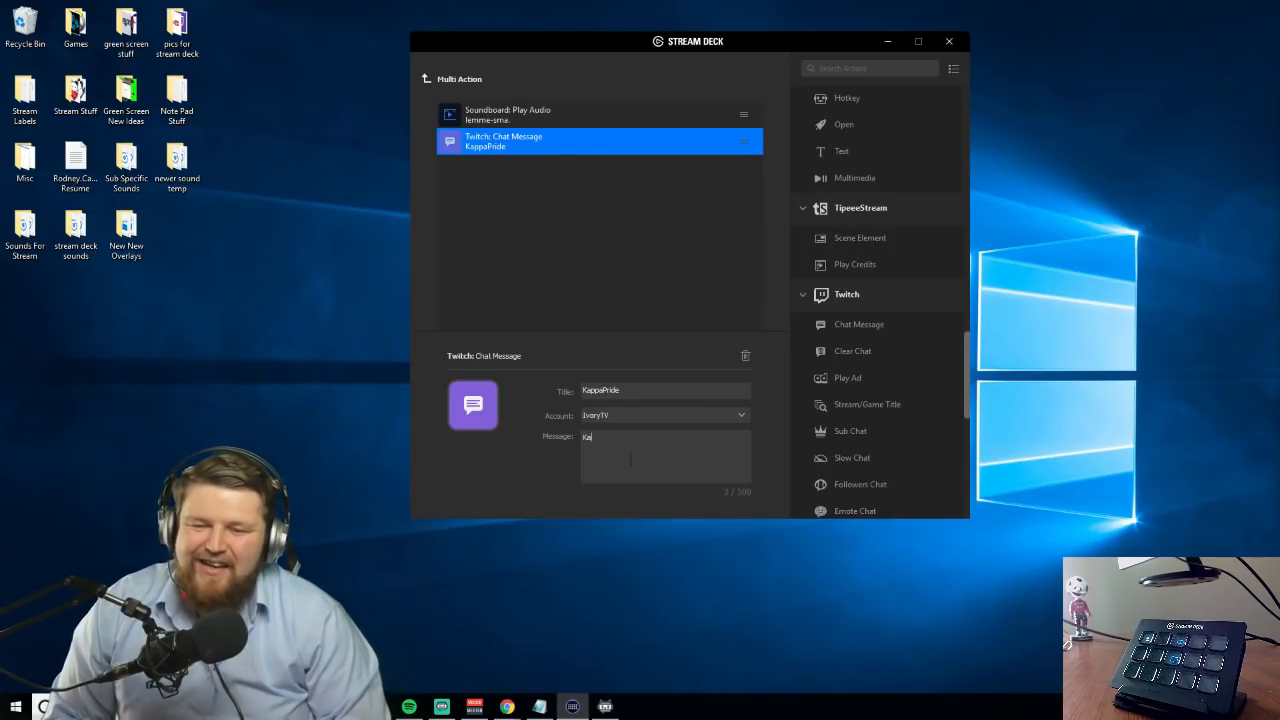
text(ppaPride)
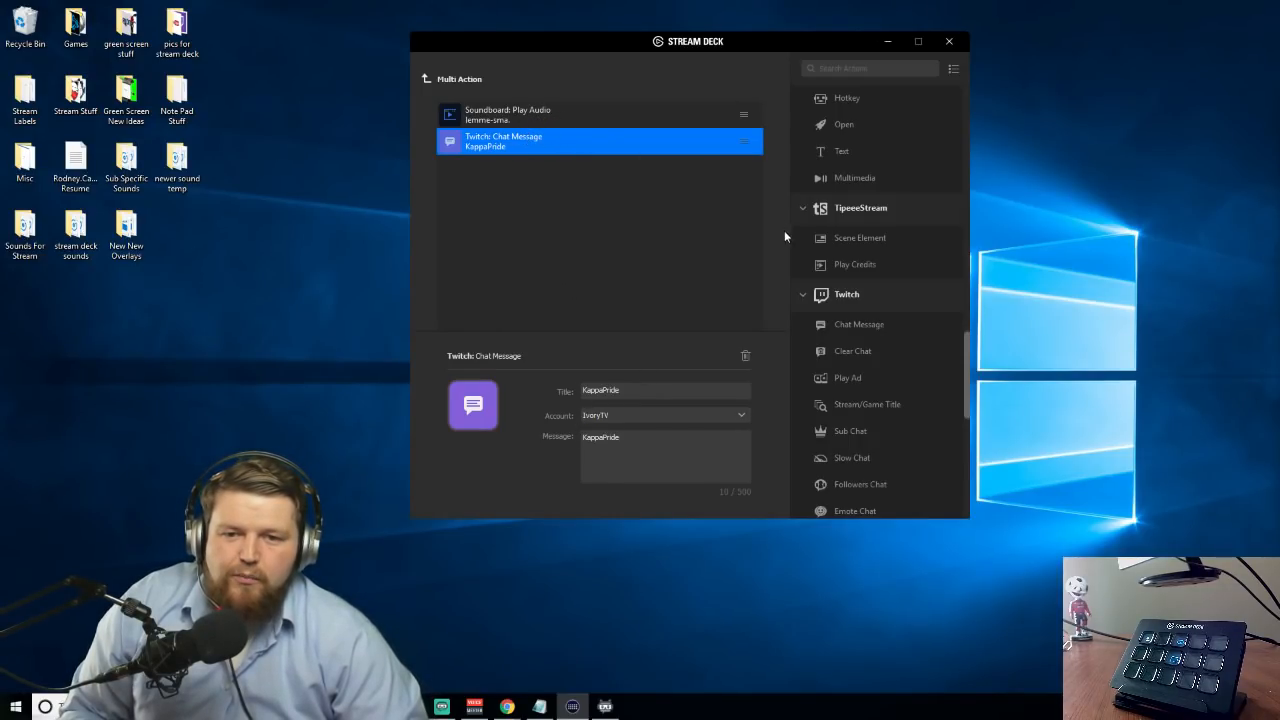
Look through the Mixer, OBS Studio, Soundboard, Stream Deck and Streamlabs actions available for the Multi Action
scroll(871, 340, up, 5)
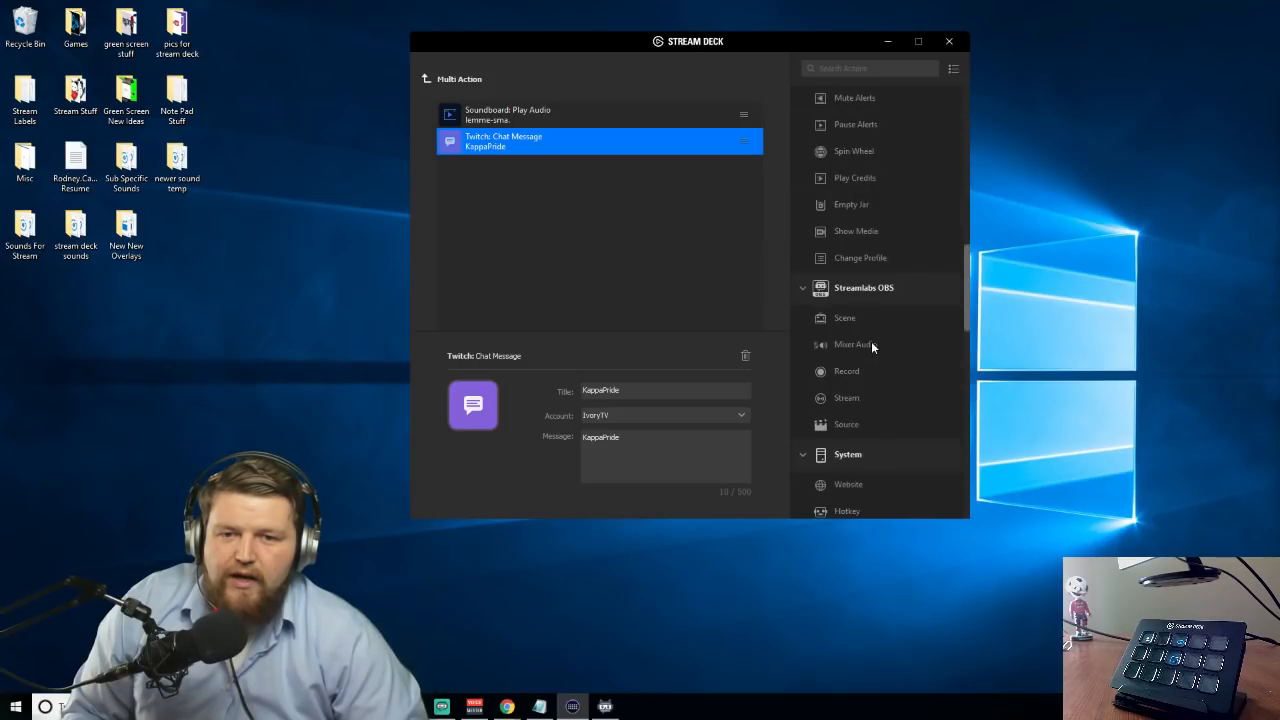
scroll(871, 341, up, 3)
scroll(866, 343, up, 3)
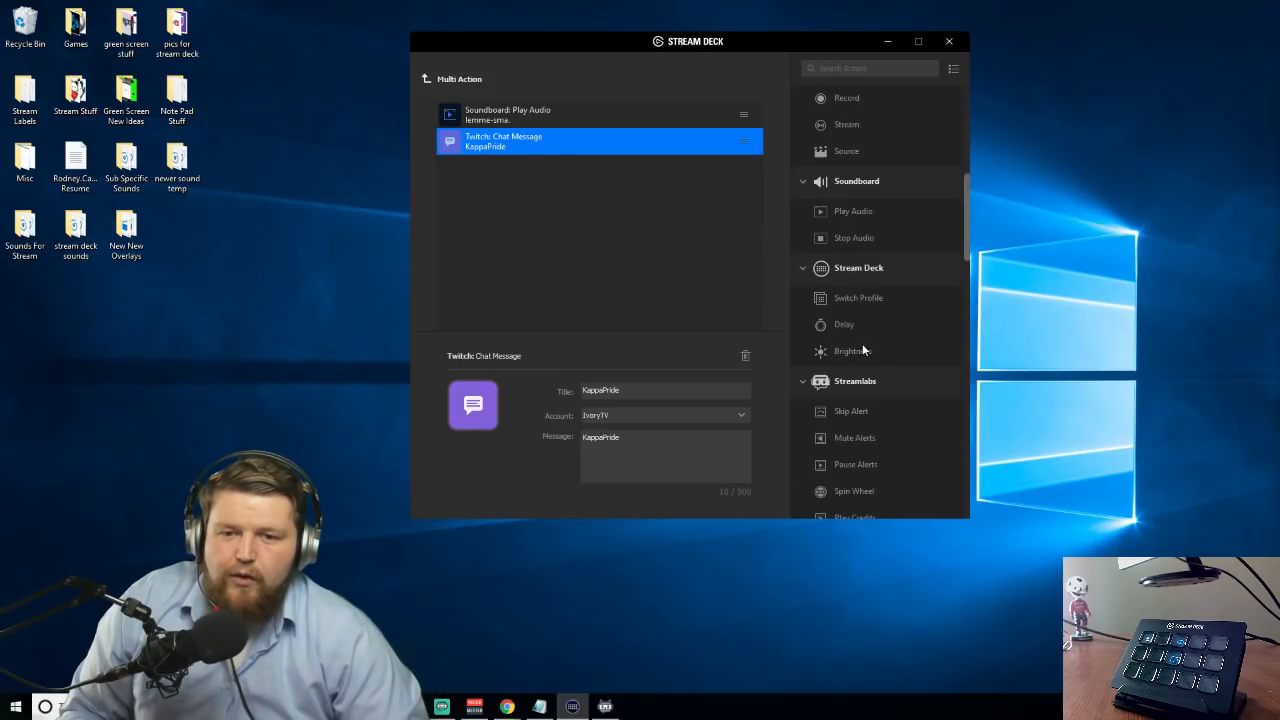
scroll(850, 353, up, 2)
scroll(850, 355, down, 6)
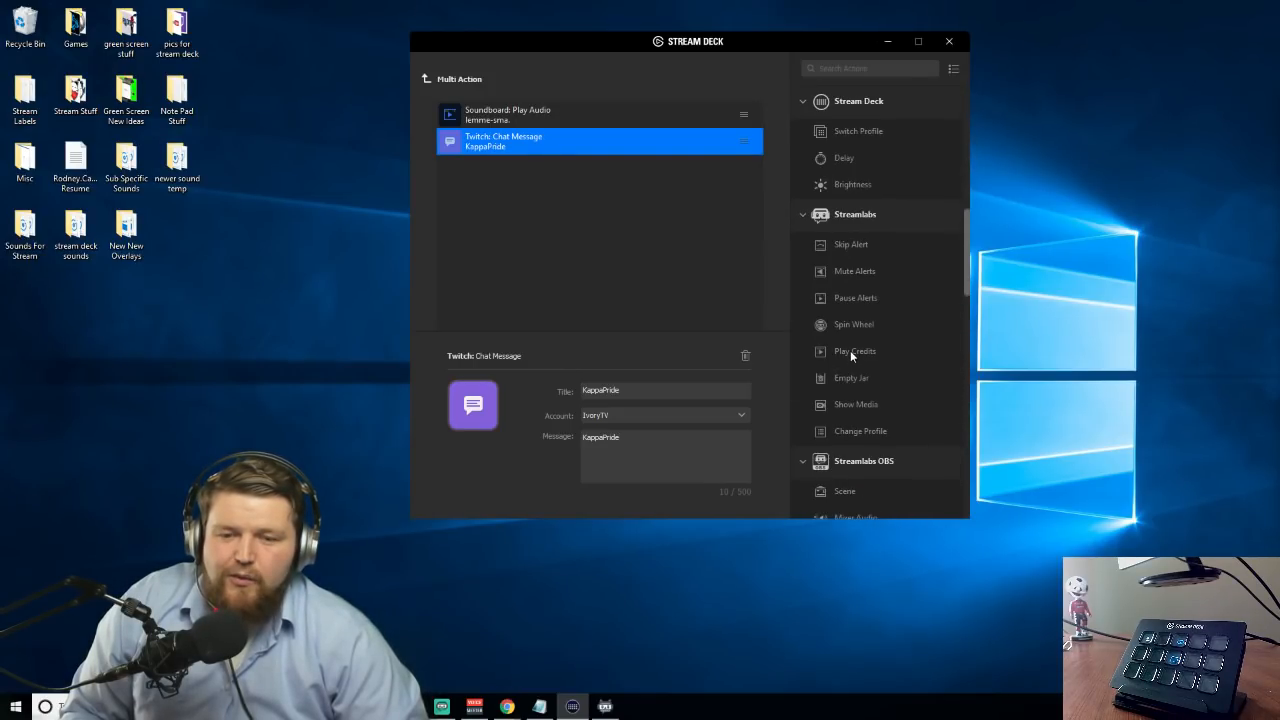
scroll(850, 350, down, 2)
scroll(850, 350, up, 8)
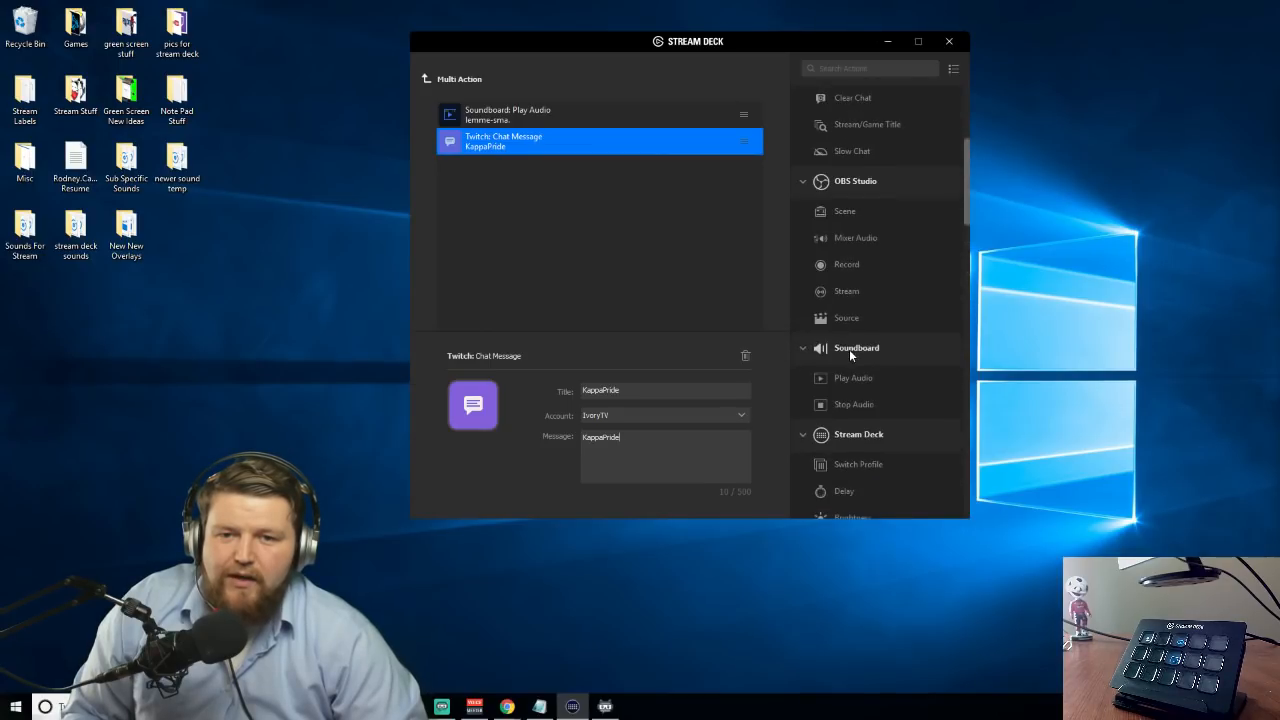
scroll(850, 350, down, 2)
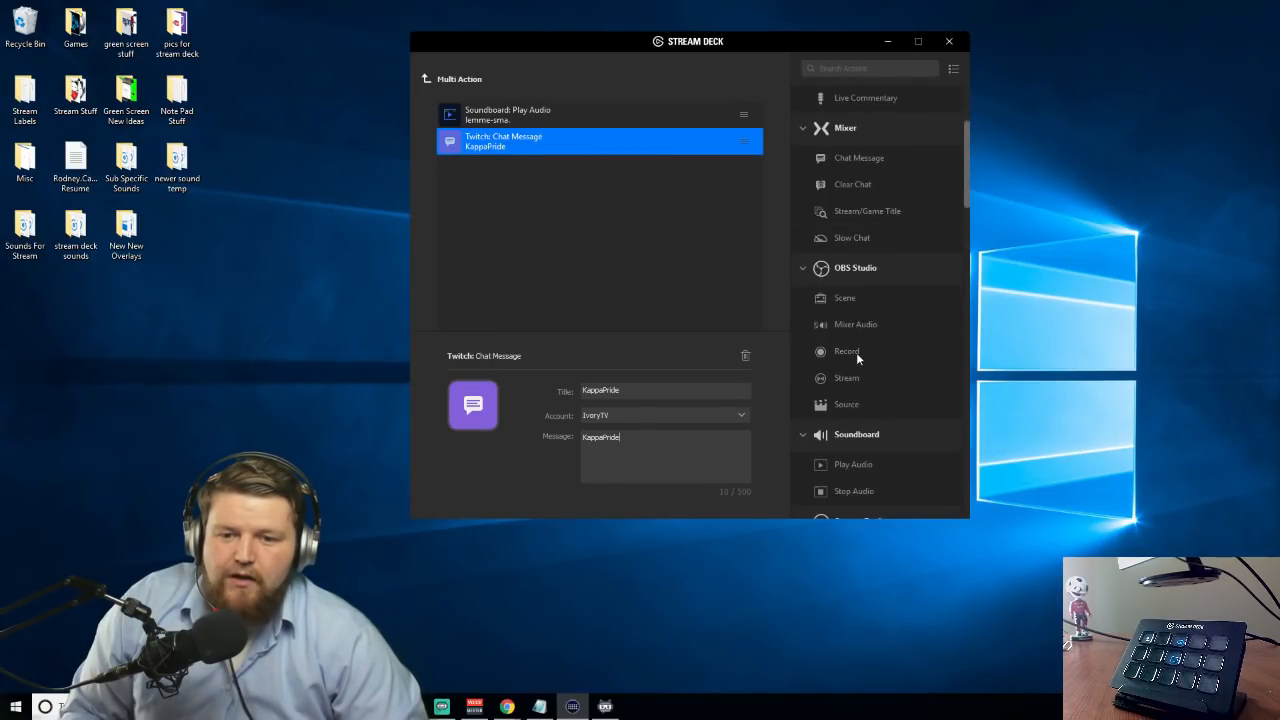
Return from the Multi Action to the folder's keys and title the Multi Action key Lemme Smash Multi
click(426, 78)
click(585, 390)
text(Lemme Smash Multi)
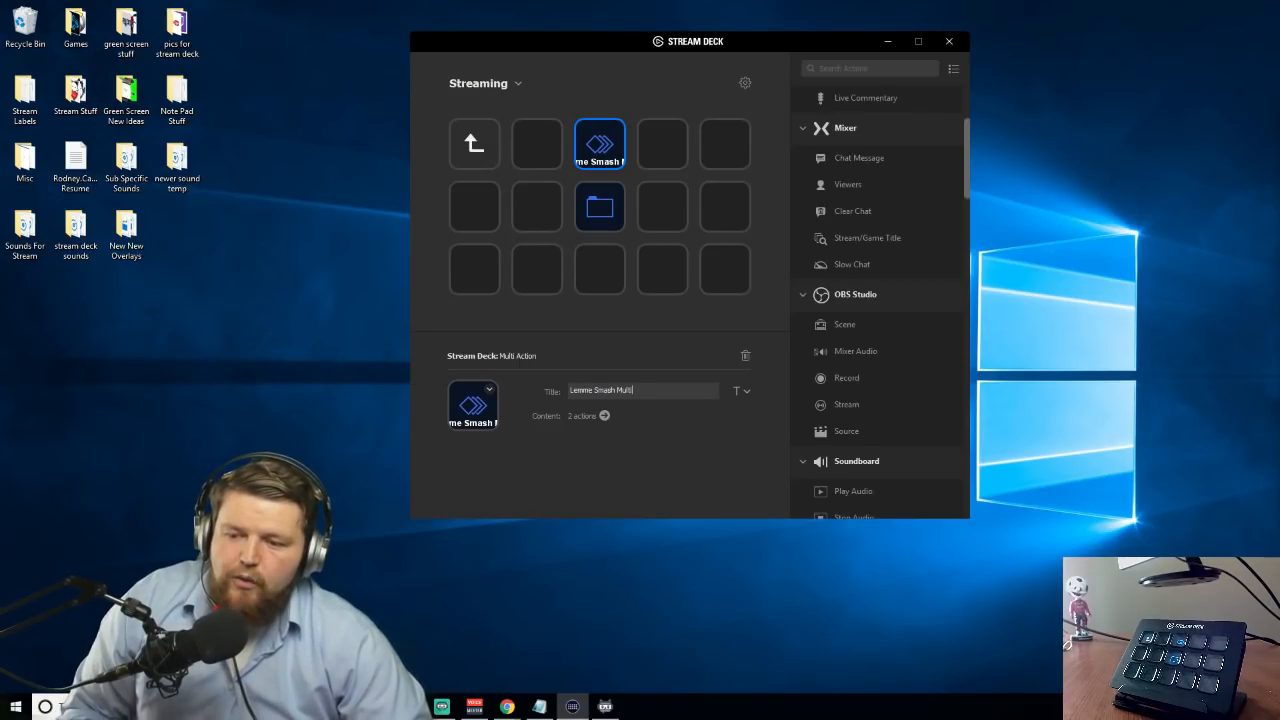
Switch to the Twitch channel page in Chrome and reload it
mouse_move(507, 706)
click(572, 665)
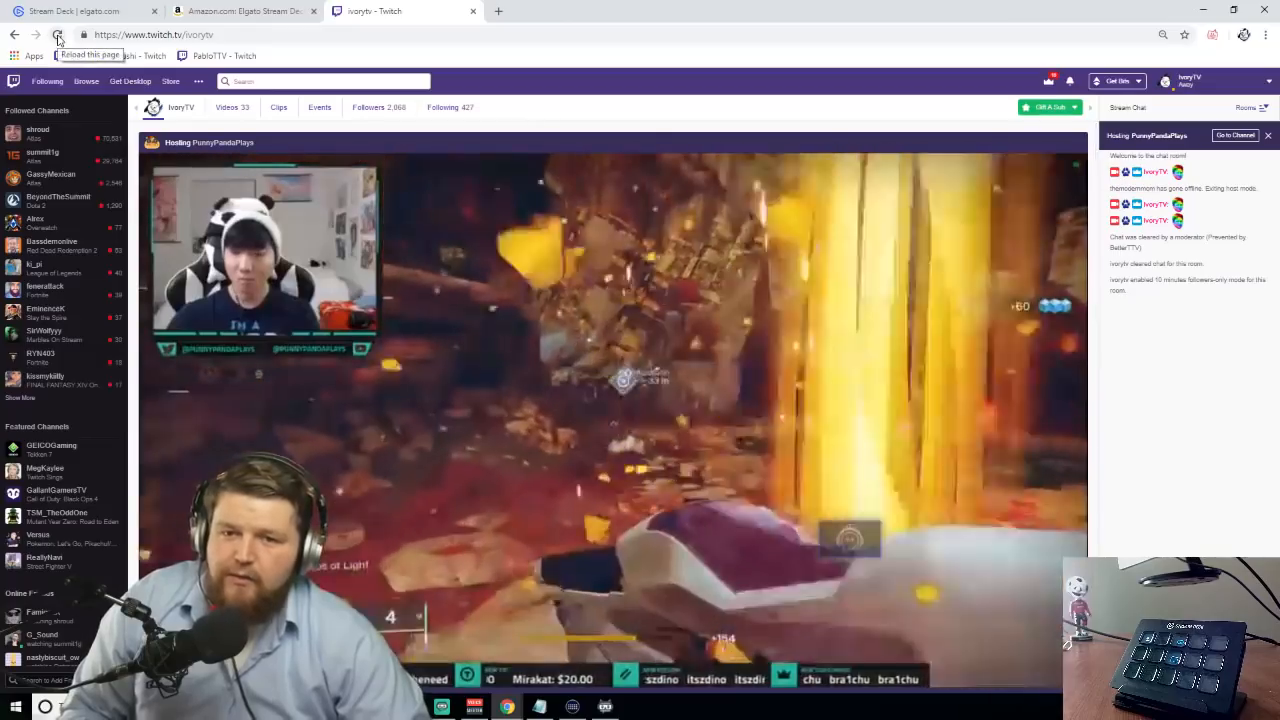
click(58, 36)
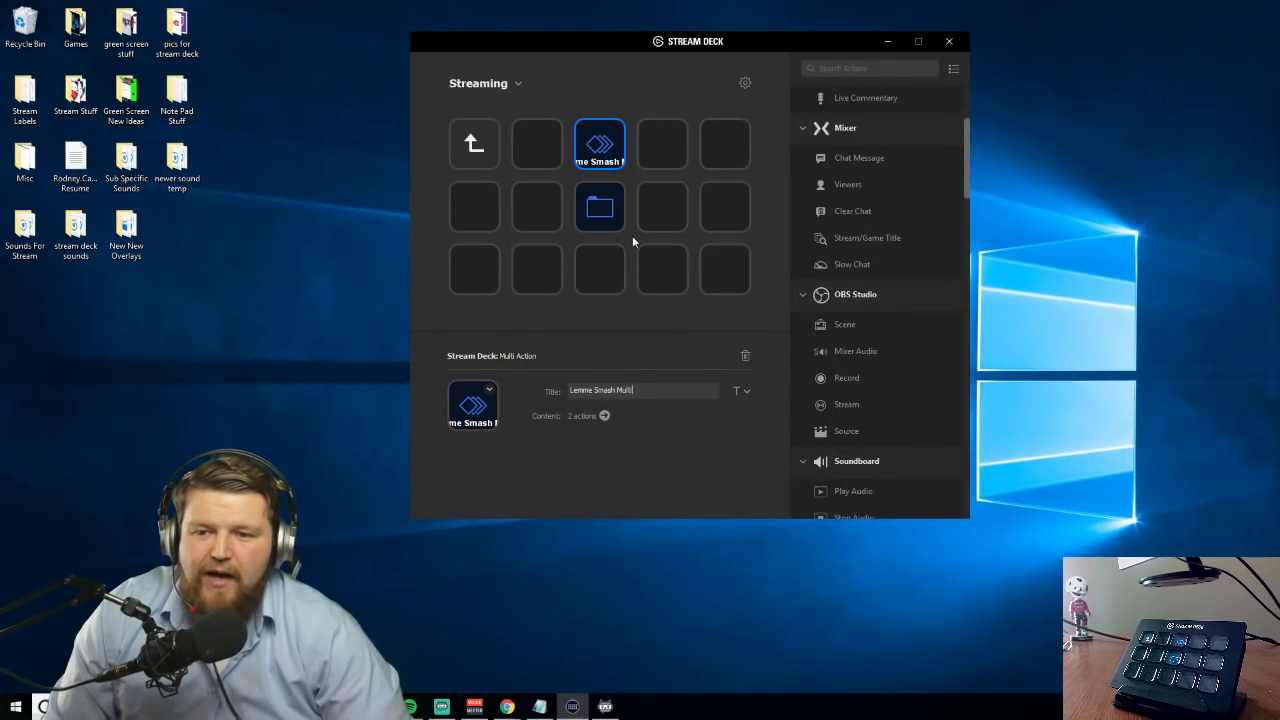
Title the untitled folder on the center key Streamlabs and open it
scroll(928, 346, down, 1)
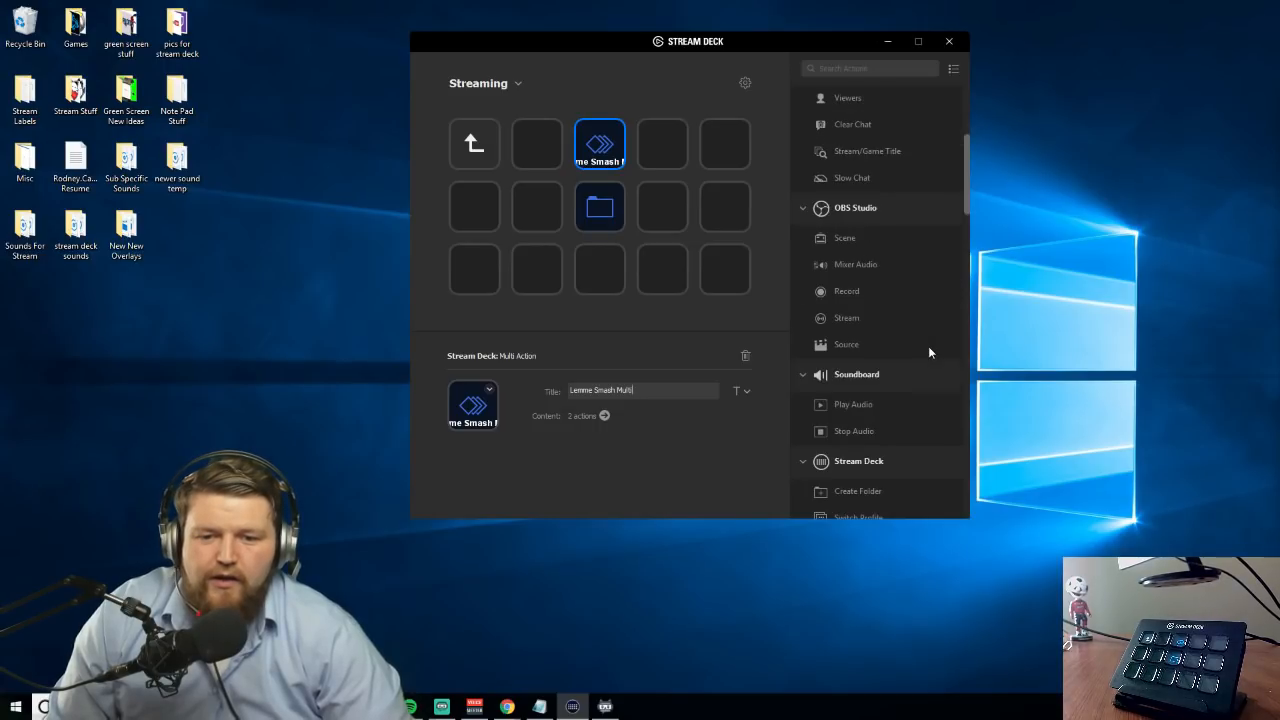
scroll(925, 347, down, 1)
scroll(912, 353, down, 2)
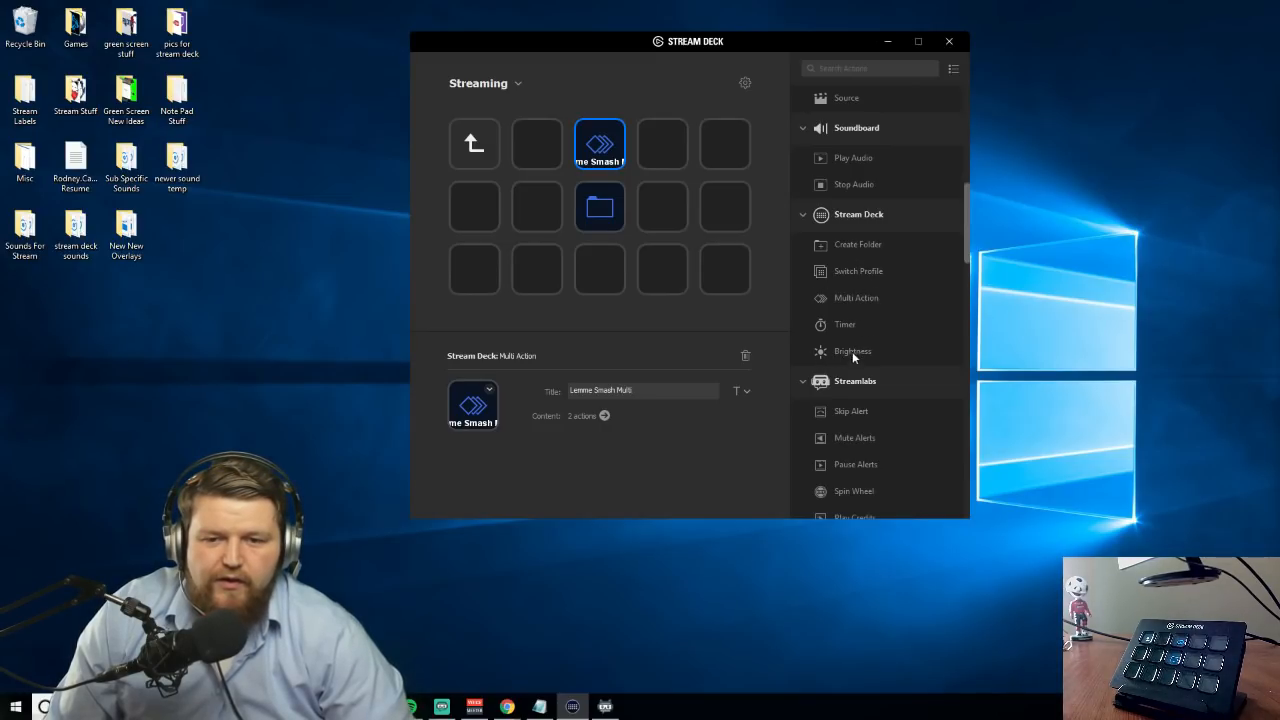
click(602, 208)
click(605, 392)
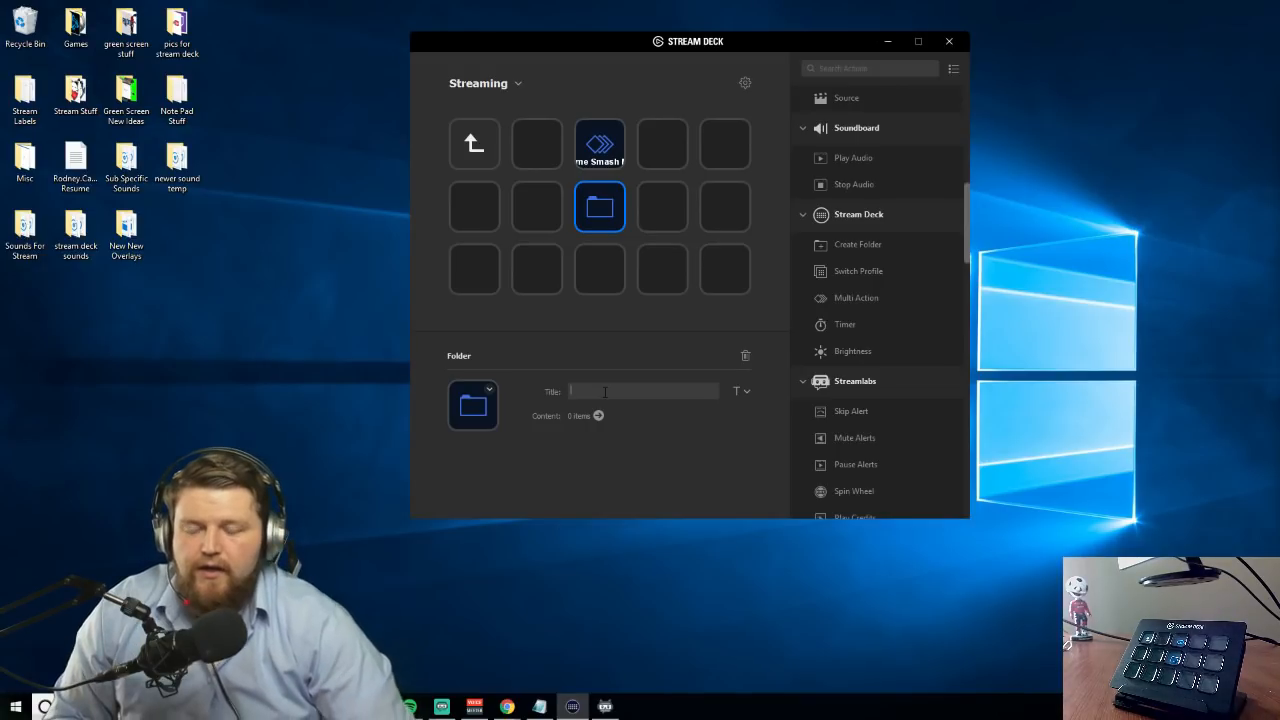
text(Streamlabs)
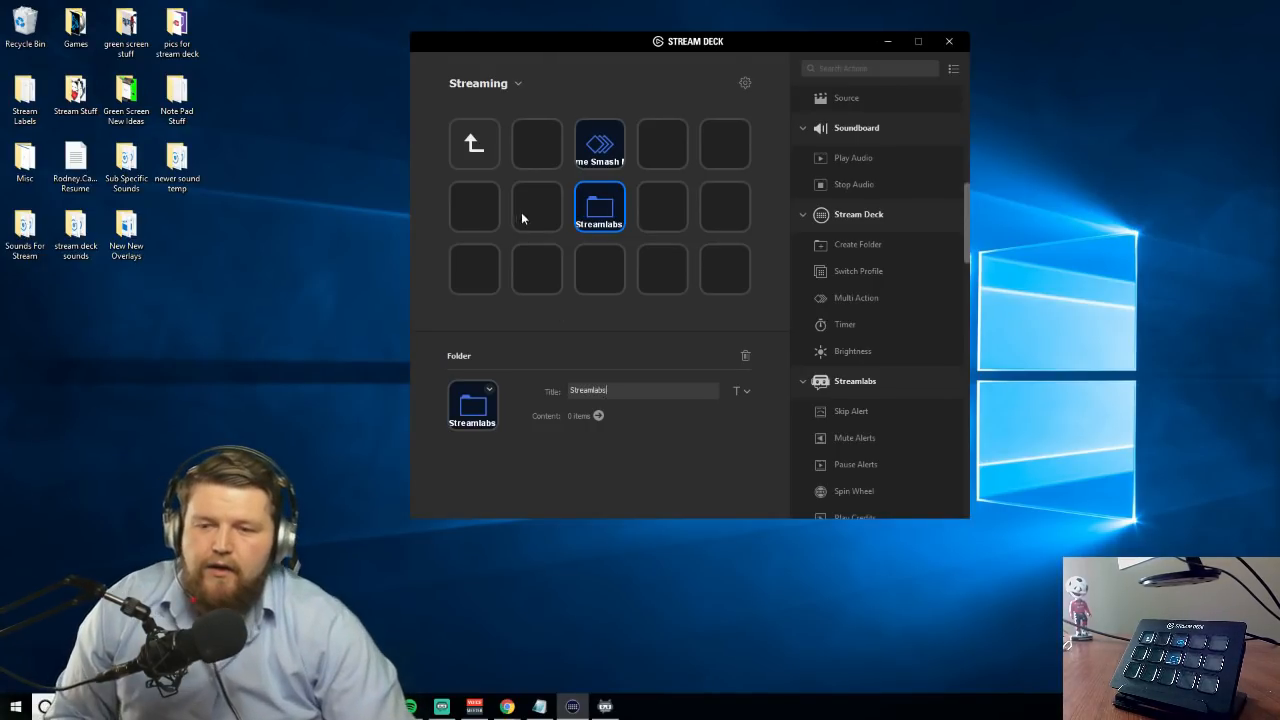
double_click(605, 228)
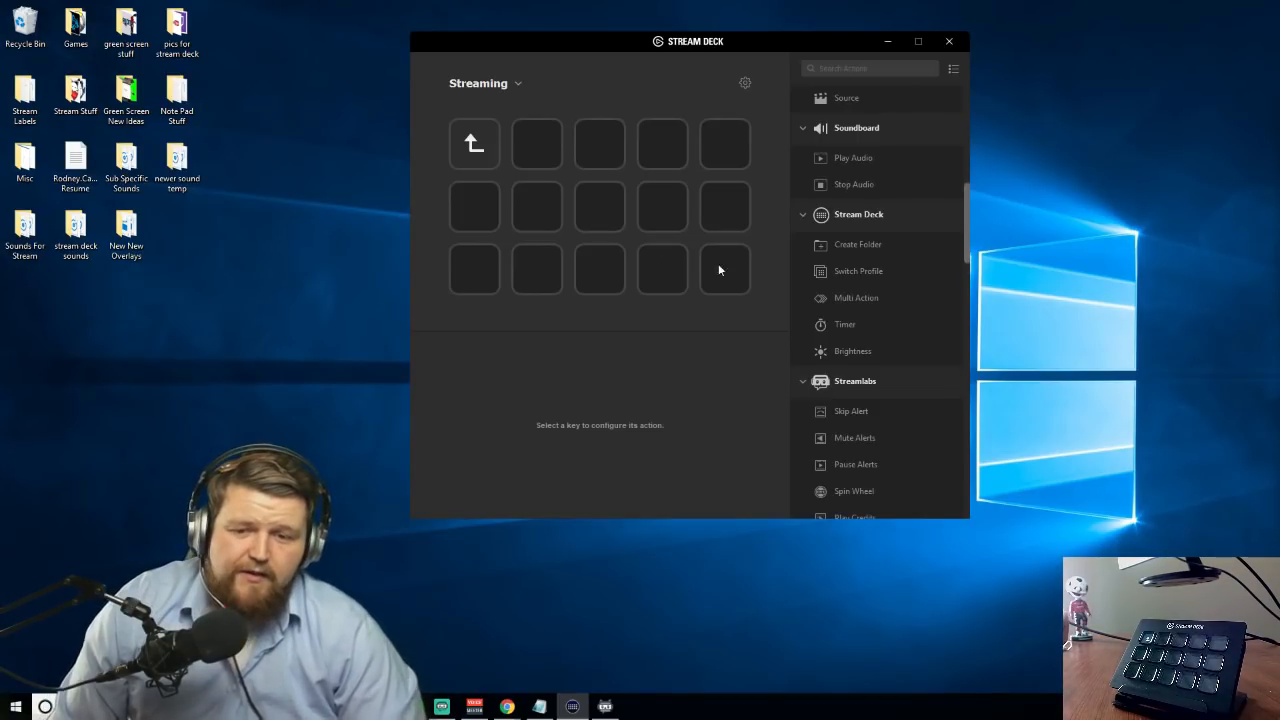
Add the Streamlabs Skip Alert, Mute Alerts and Pause Alerts actions to the first row's third, fourth and fifth keys
scroll(867, 313, down, 3)
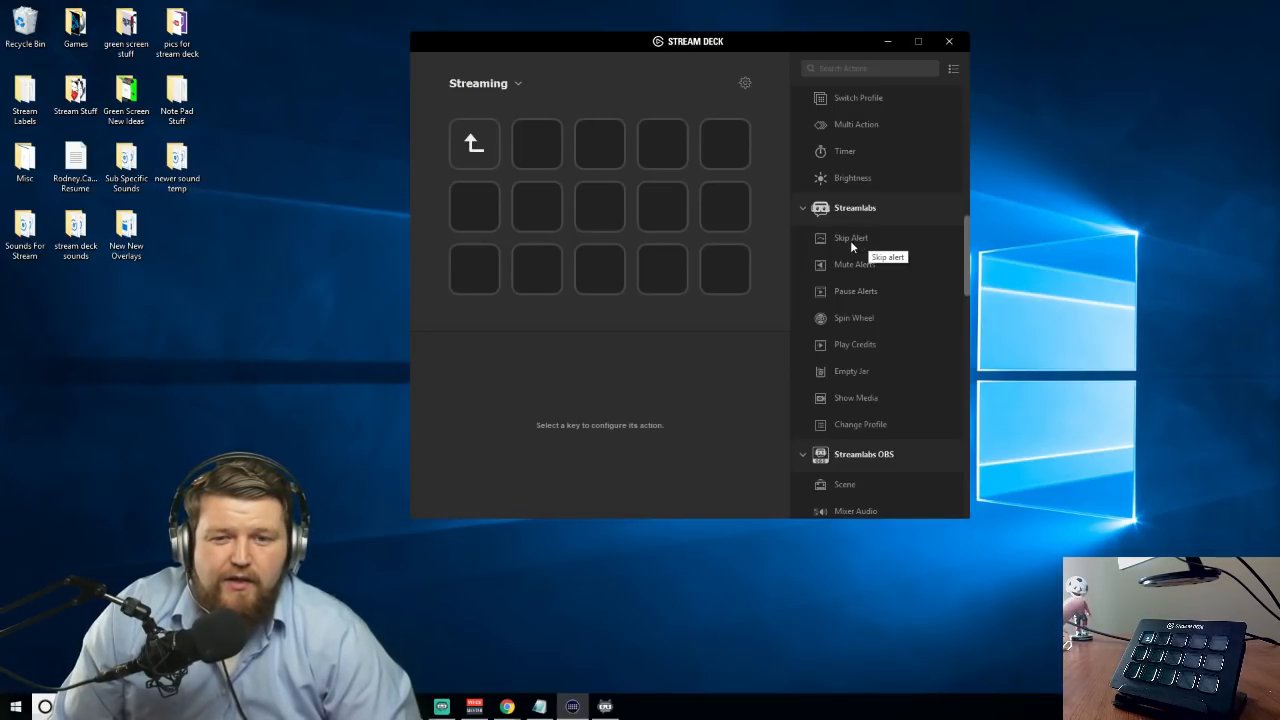
drag(850, 240, 617, 160)
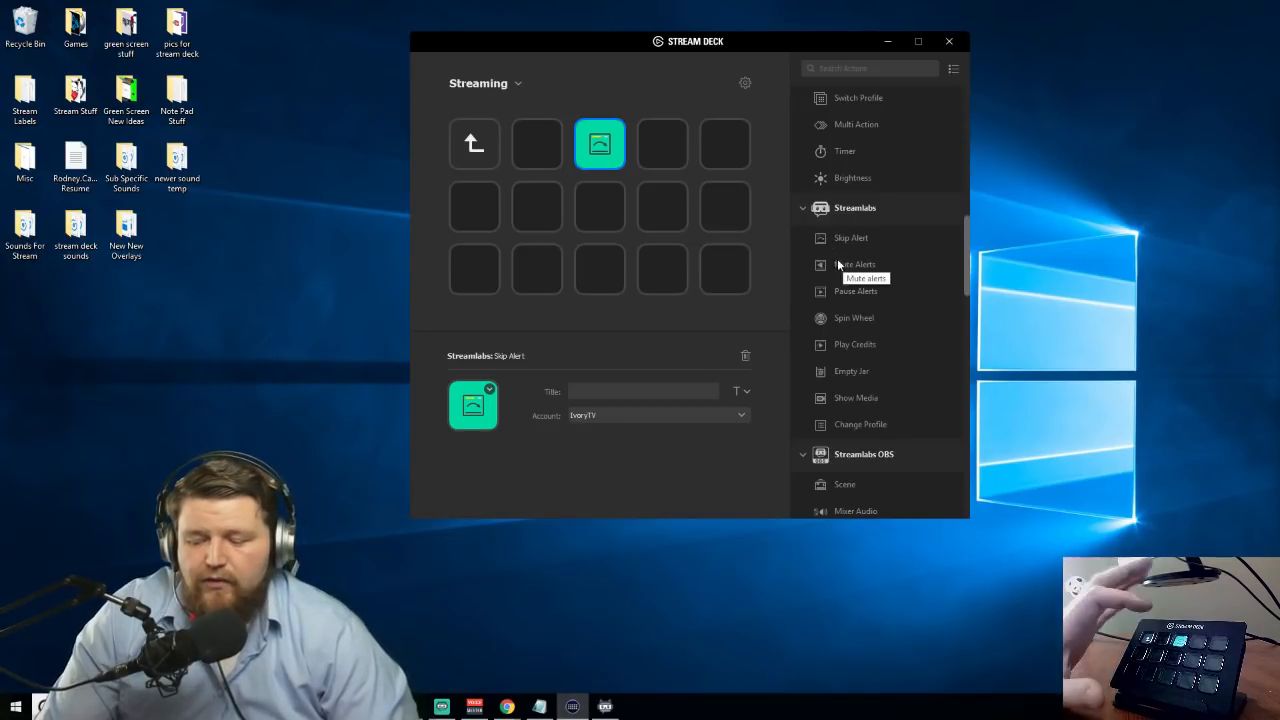
drag(850, 265, 662, 150)
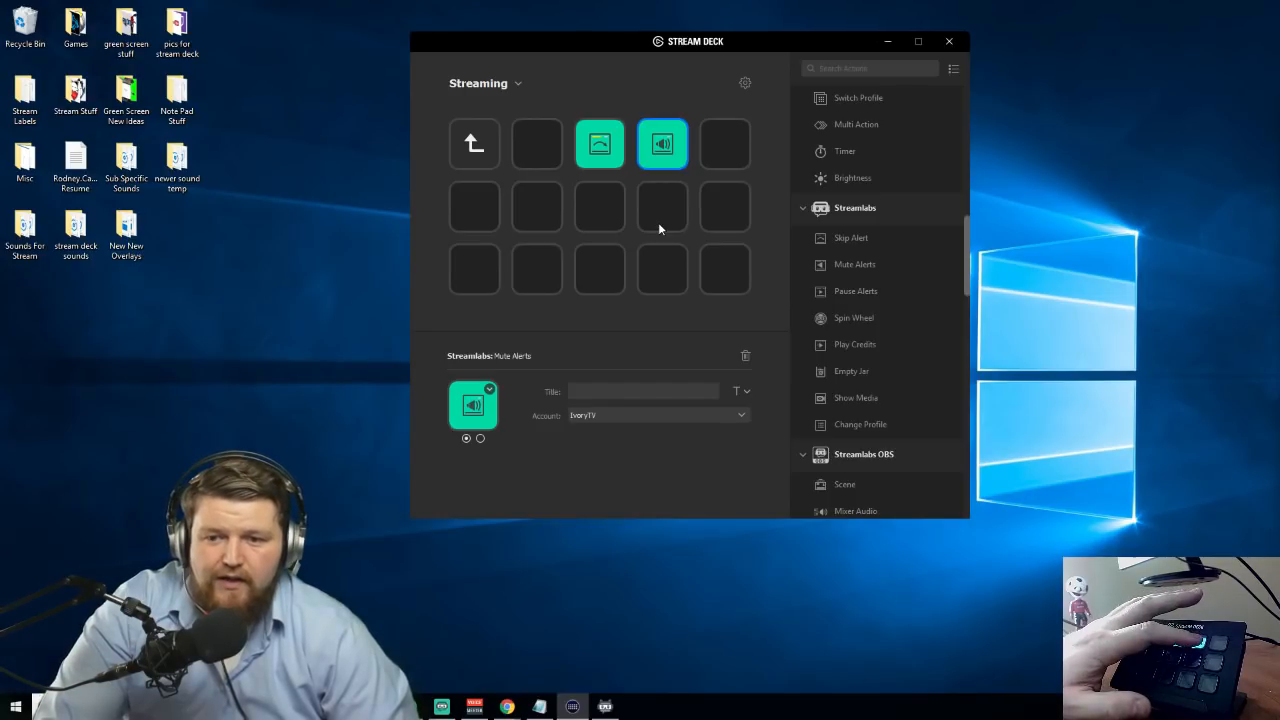
drag(846, 290, 725, 143)
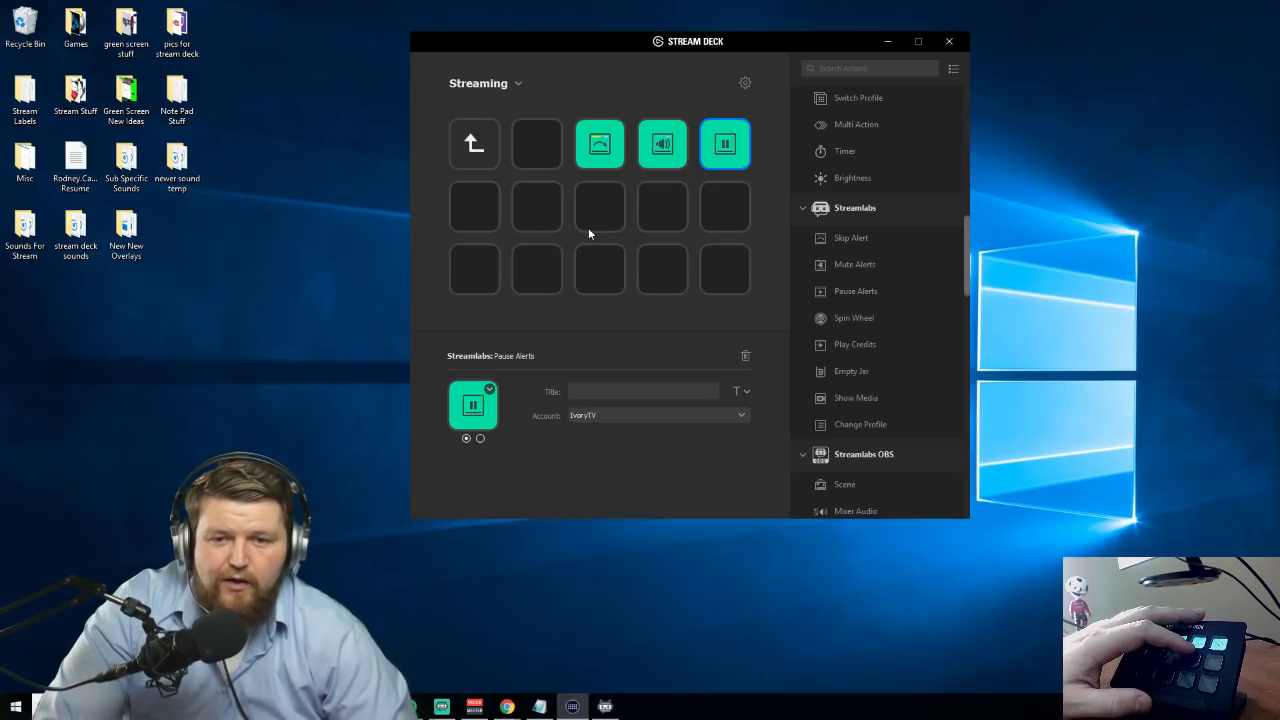
Add Streamlabs Spin Wheel and Play Credits to the second row's last two keys, and Change Profile and Empty Jar to those below
drag(855, 318, 662, 208)
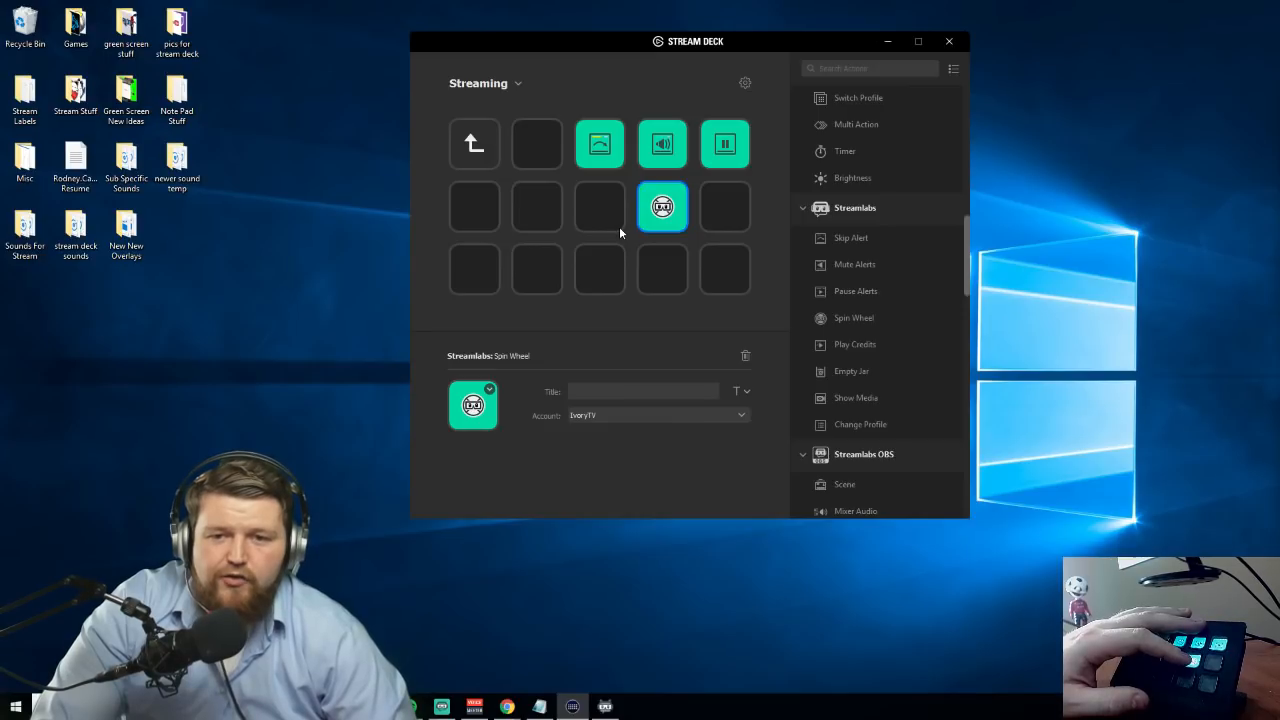
drag(842, 346, 725, 206)
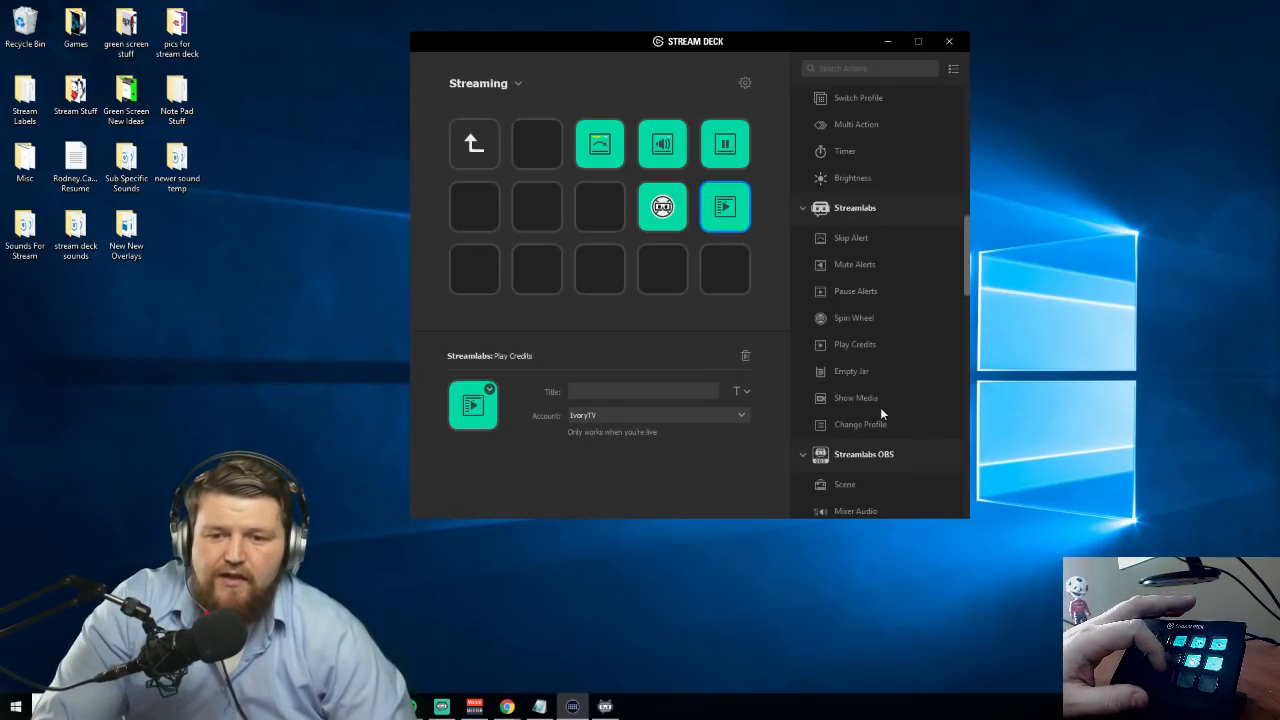
drag(828, 384, 737, 289)
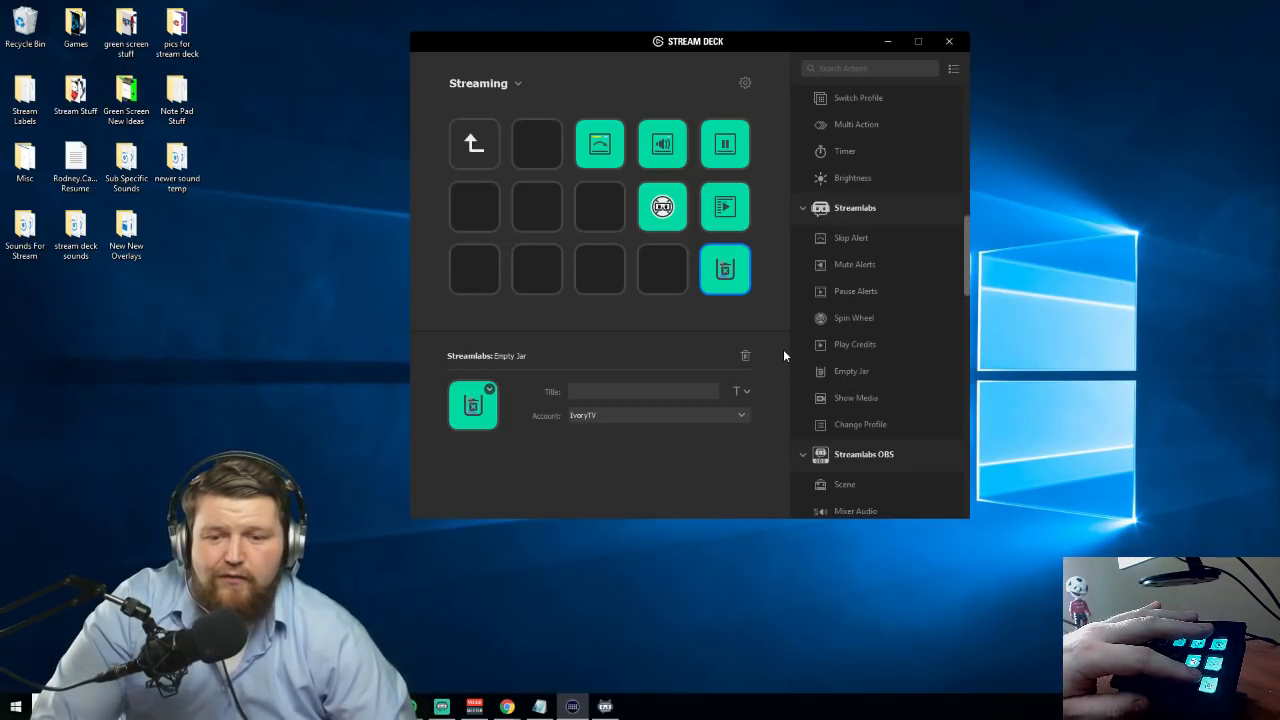
scroll(858, 335, down, 3)
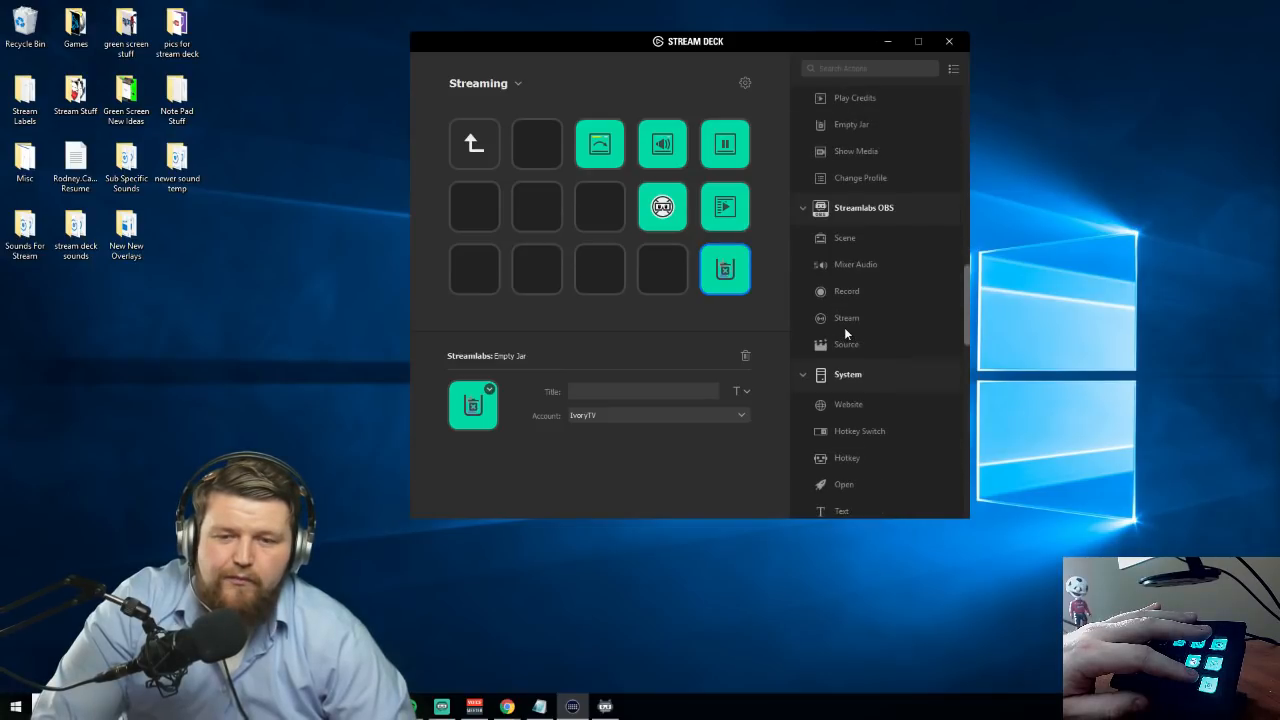
drag(856, 178, 664, 270)
Create a folder titled Streamlabs OBS on the center key and open it
click(605, 215)
right_click(620, 220)
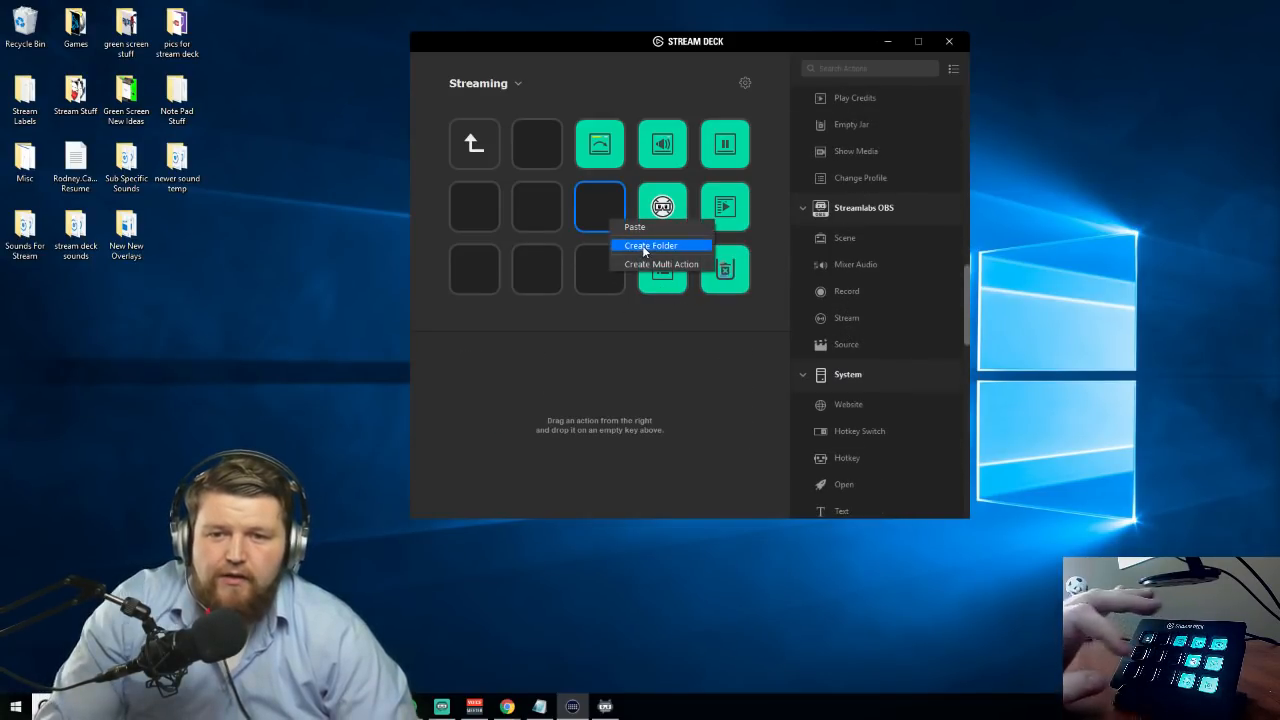
click(642, 245)
text(Strream)
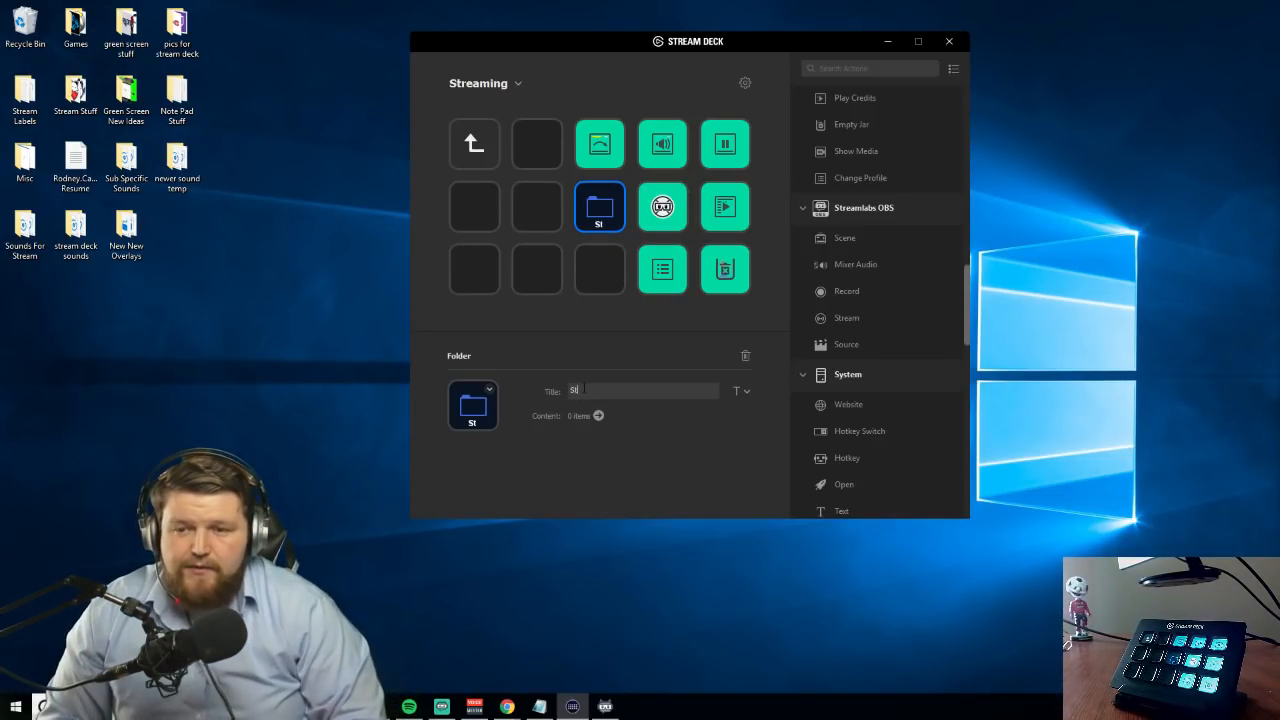
key(BackSpace)
key(BackSpace)
key(BackSpace)
text(amlabs OBS)
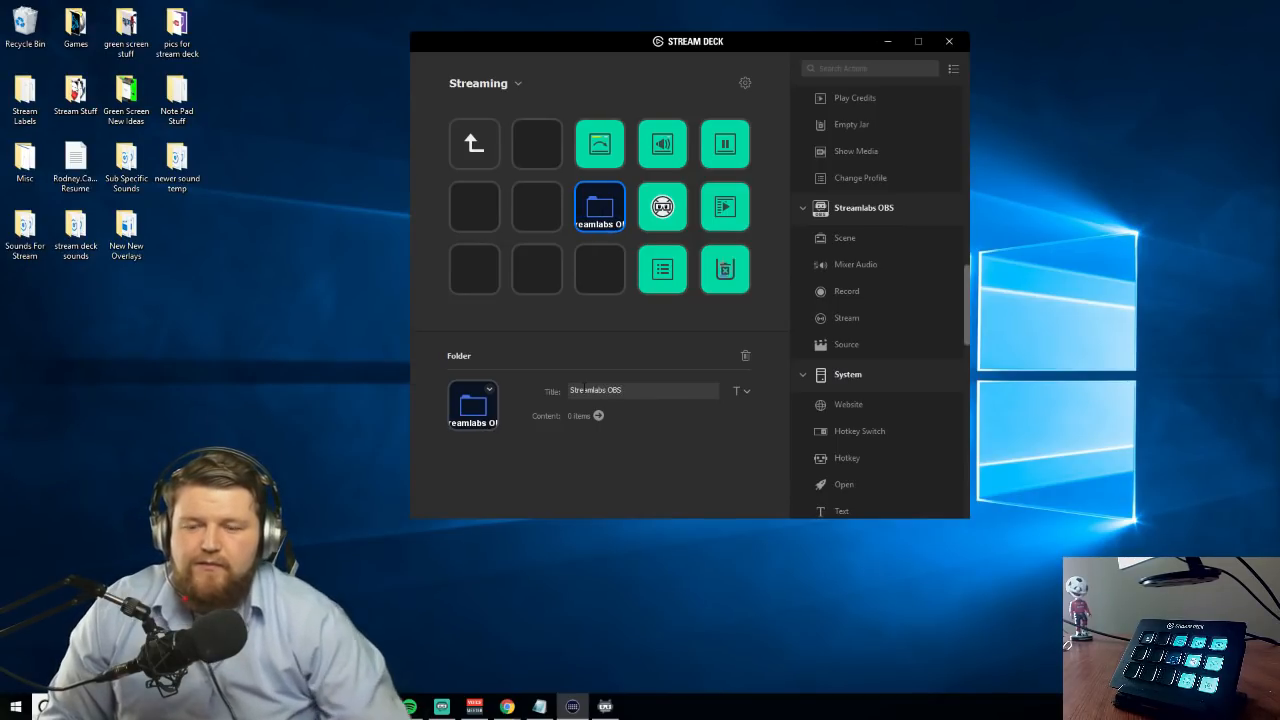
double_click(600, 209)
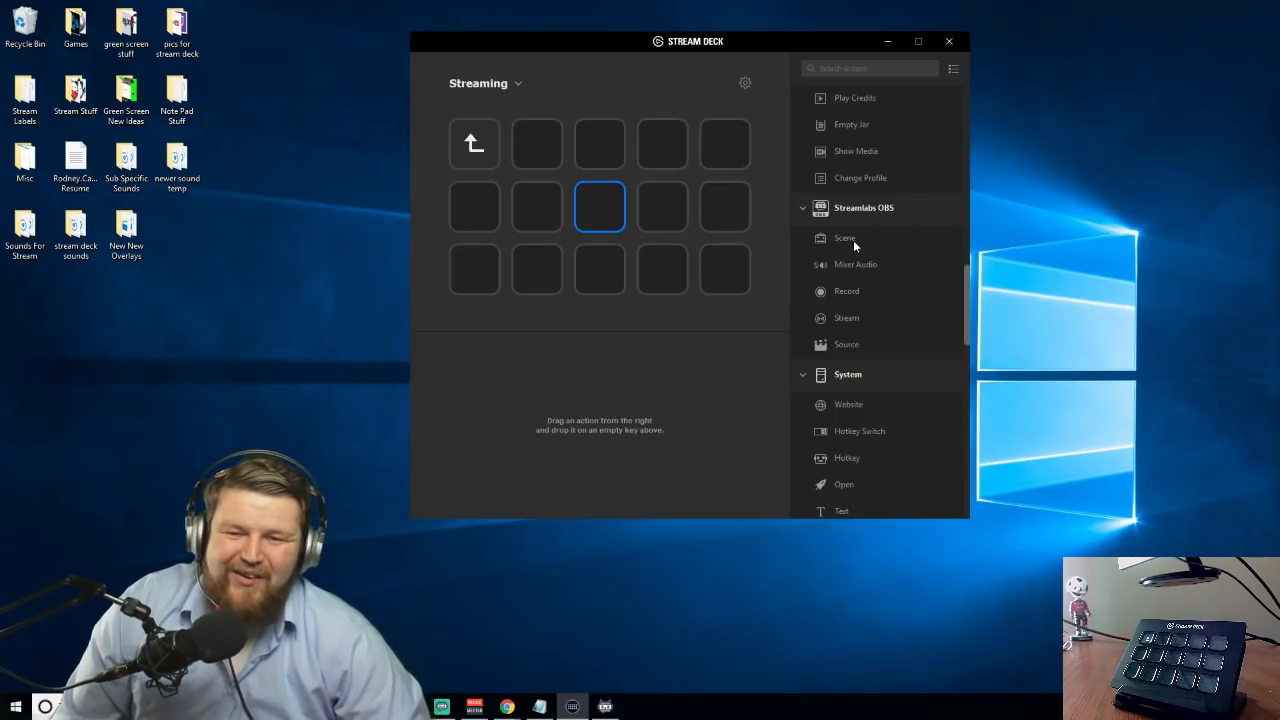
Add Streamlabs OBS Scene actions to the first row's second and third keys, titled Main and Stream Deck
drag(845, 237, 546, 148)
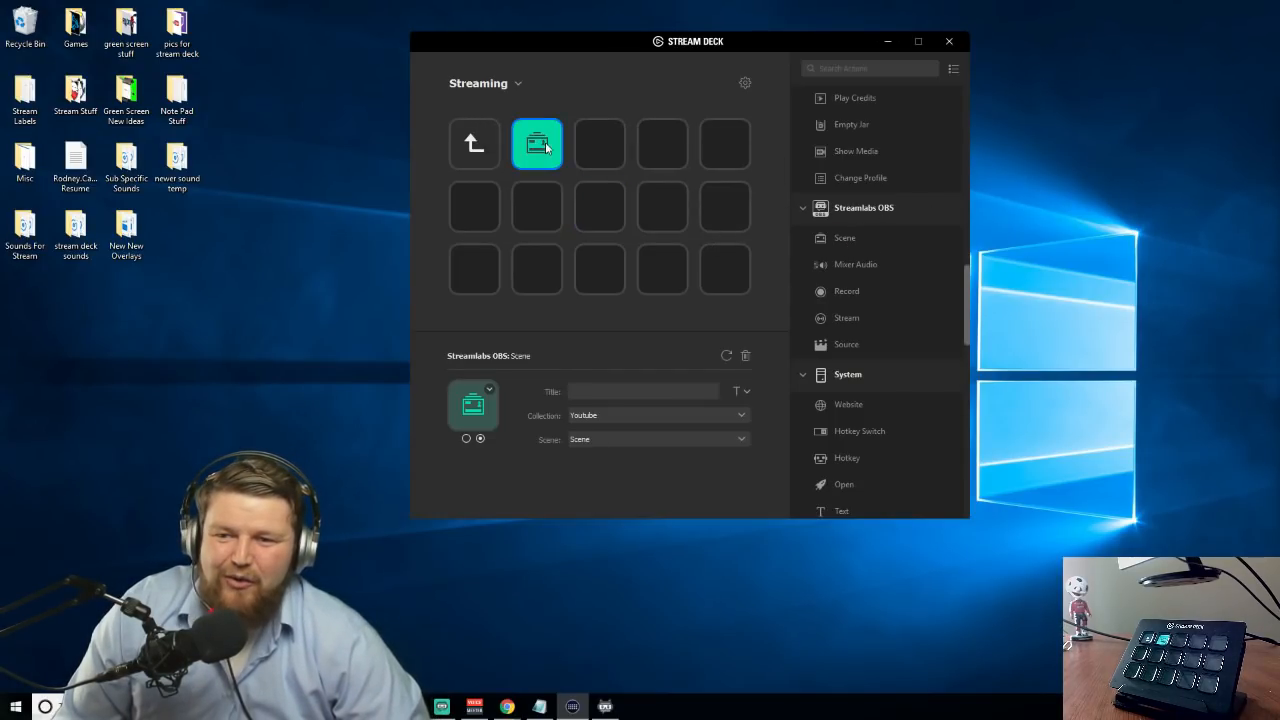
drag(838, 236, 600, 143)
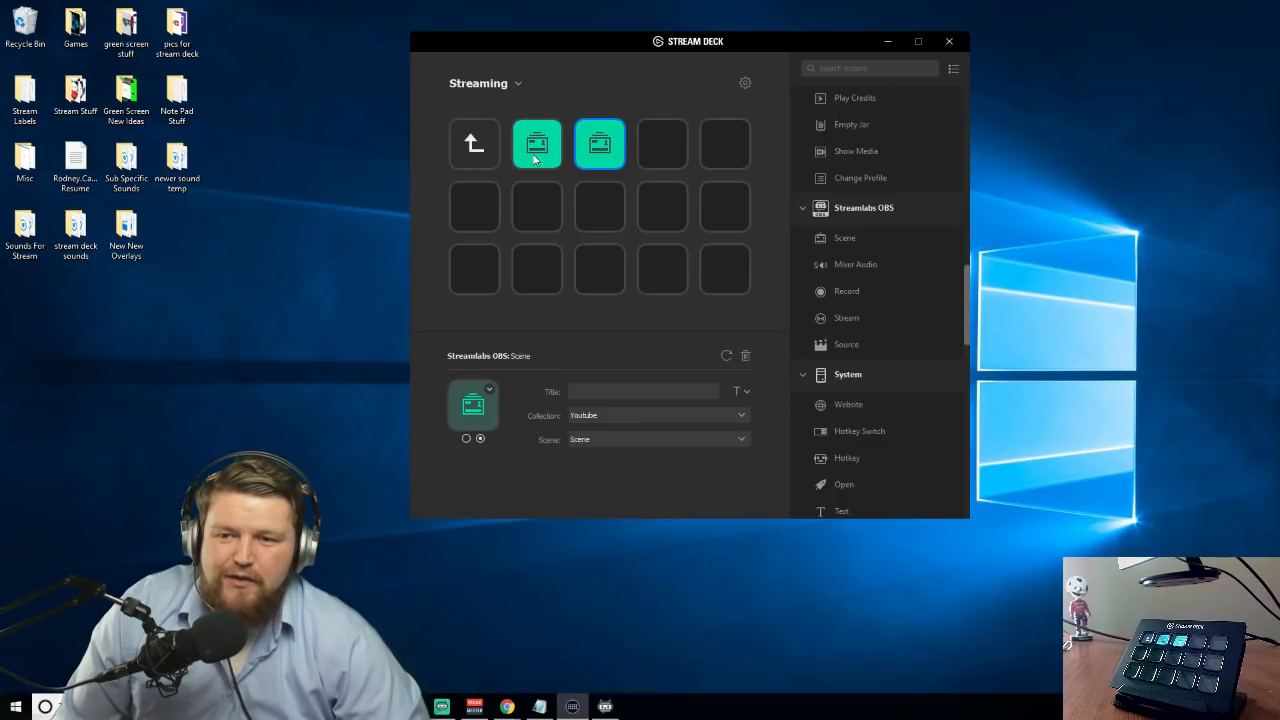
text(Main)
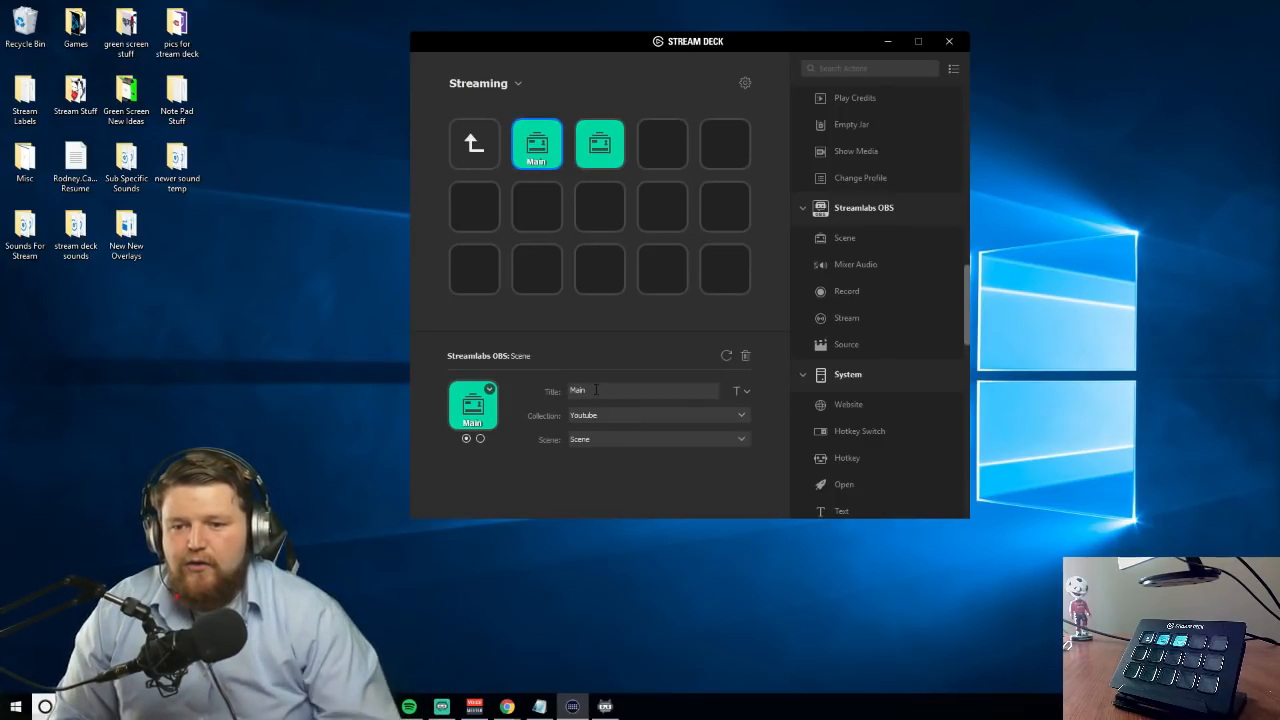
click(605, 140)
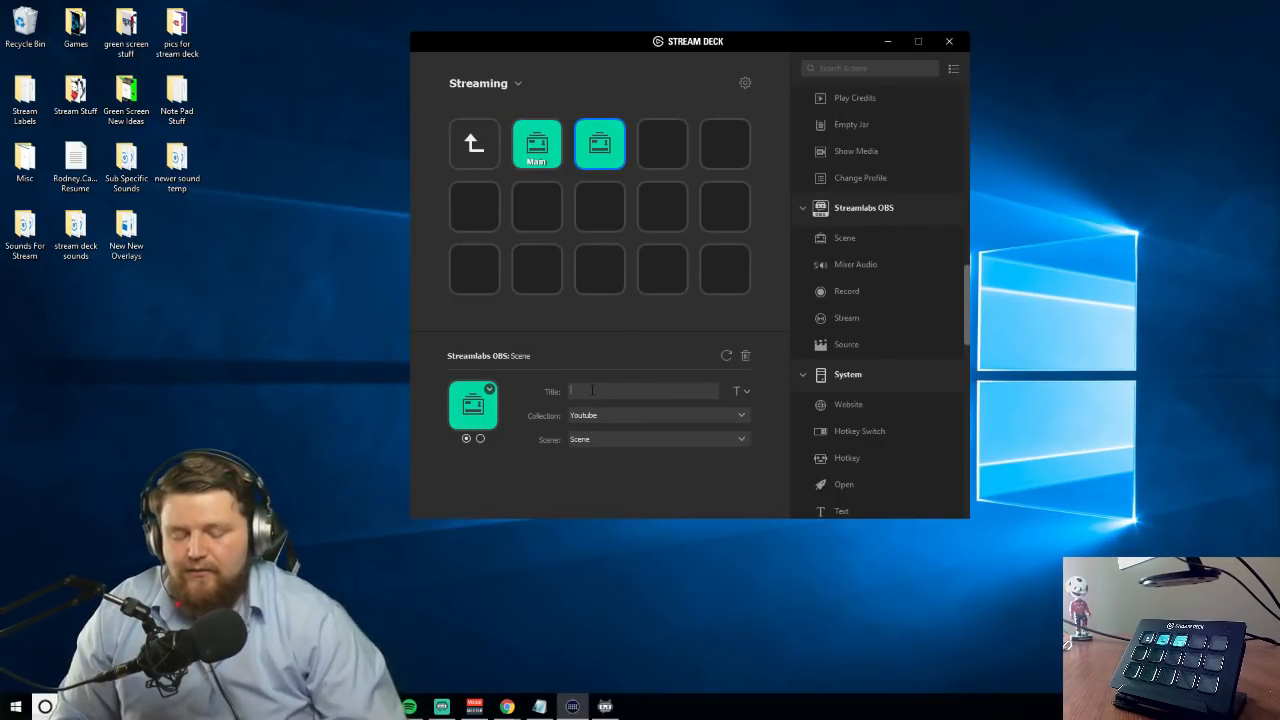
click(592, 390)
text(Stream Deck)
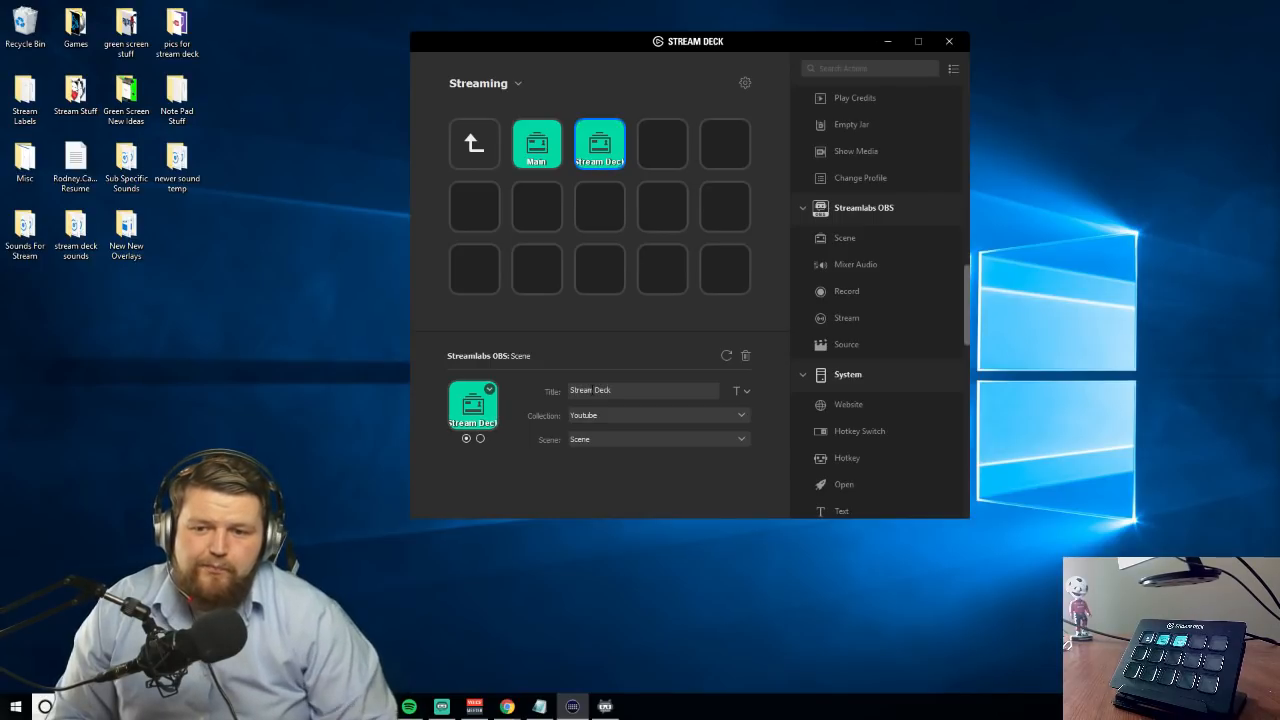
Assign Scene 2 to the Stream Deck scene key and reselect the Main scene key
click(553, 153)
click(588, 153)
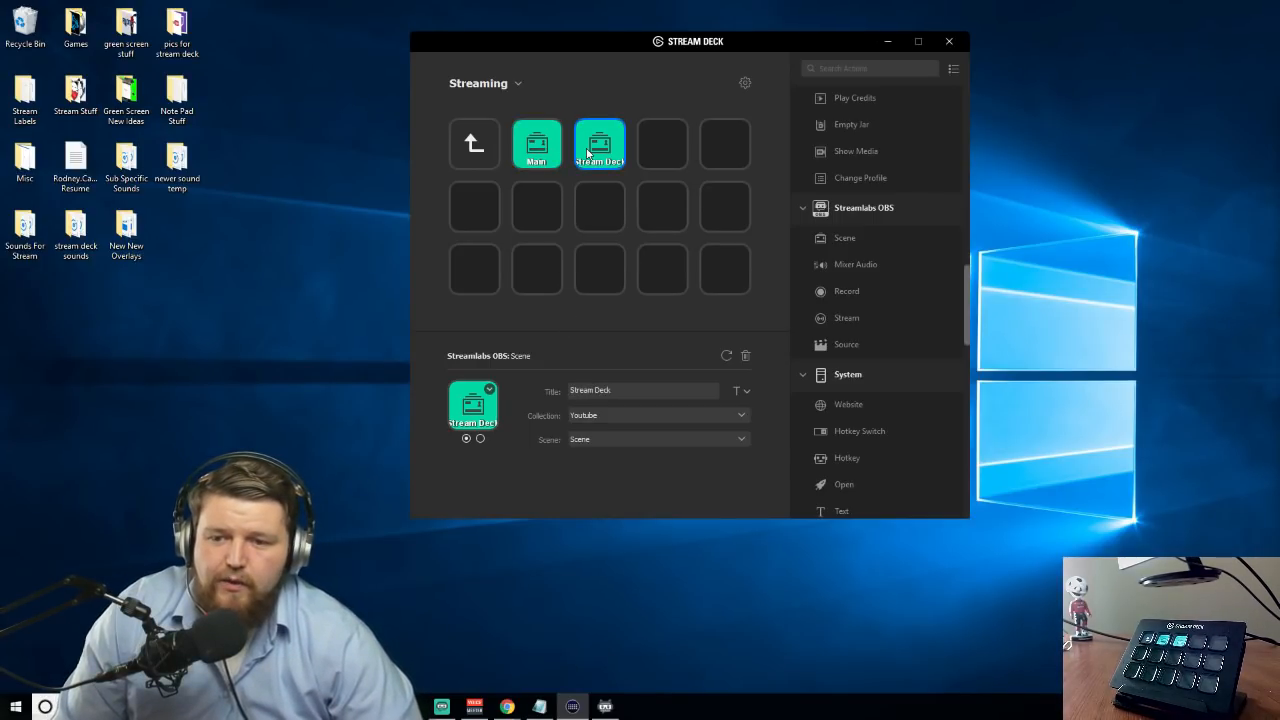
click(619, 470)
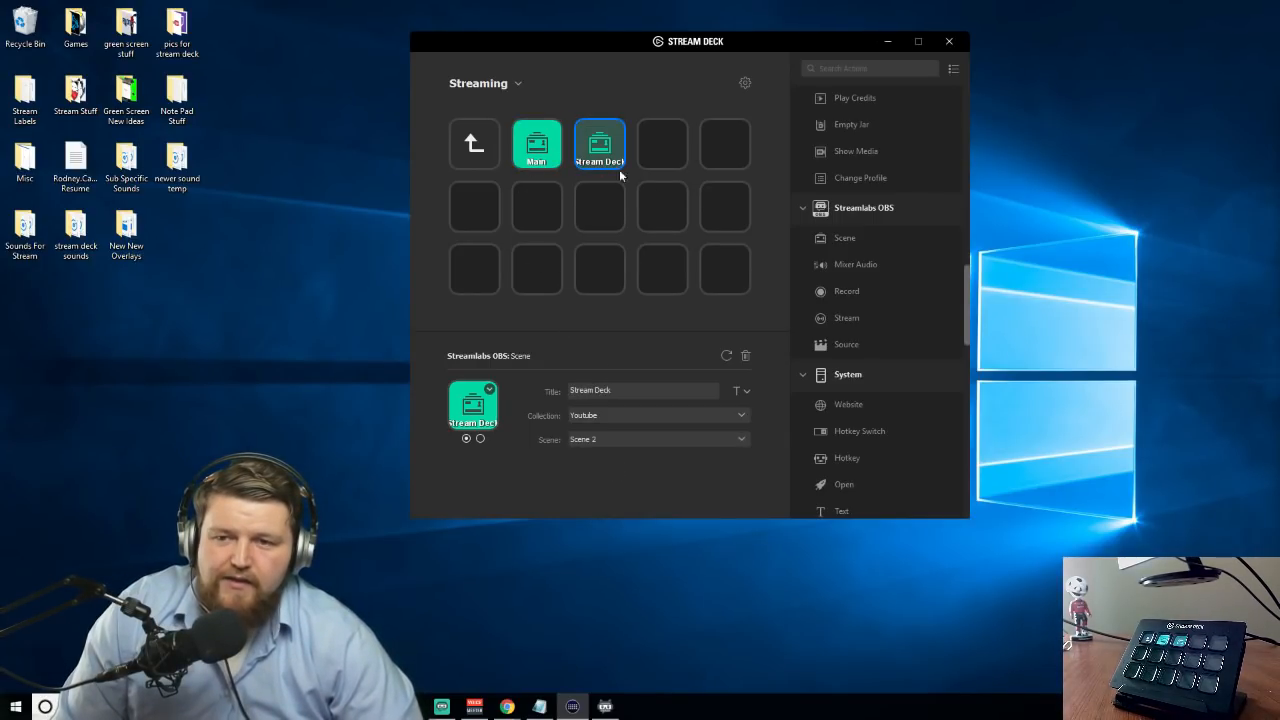
click(540, 203)
click(541, 160)
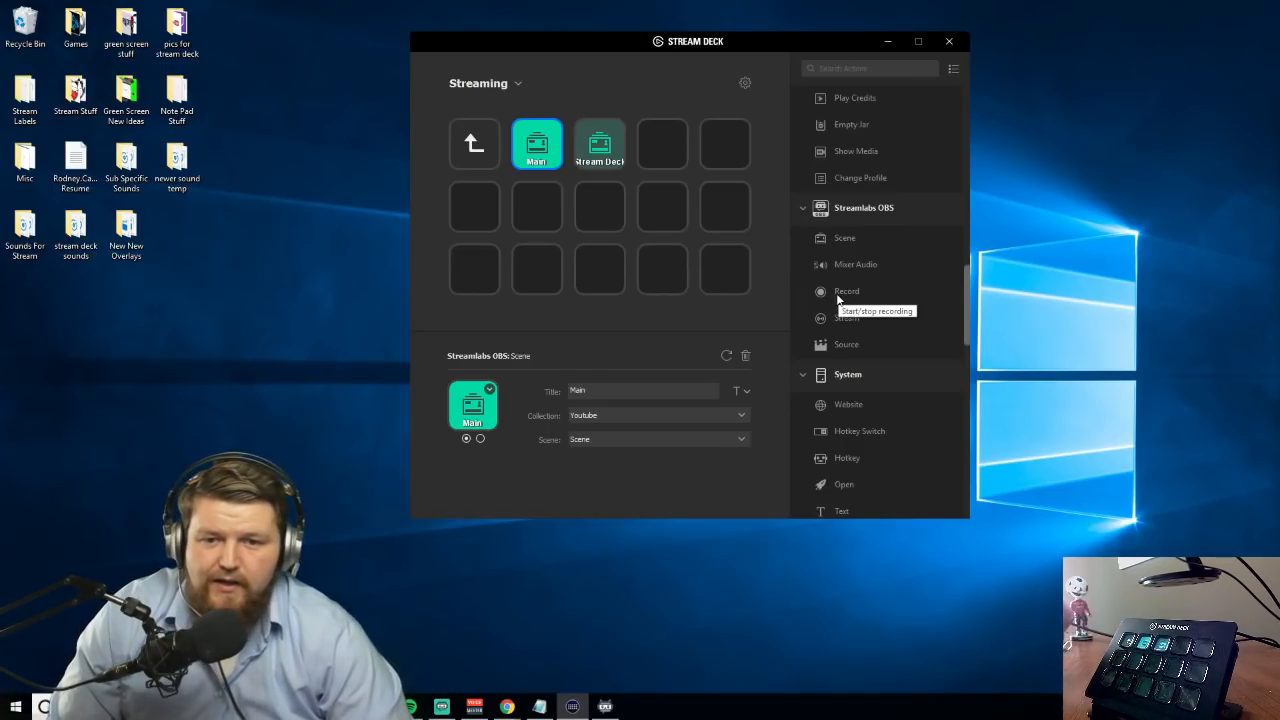
Add a Streamlabs OBS Source action titled Camera with source Video Capture Device to the first row's fourth key, and a Stream action below it
drag(843, 352, 658, 142)
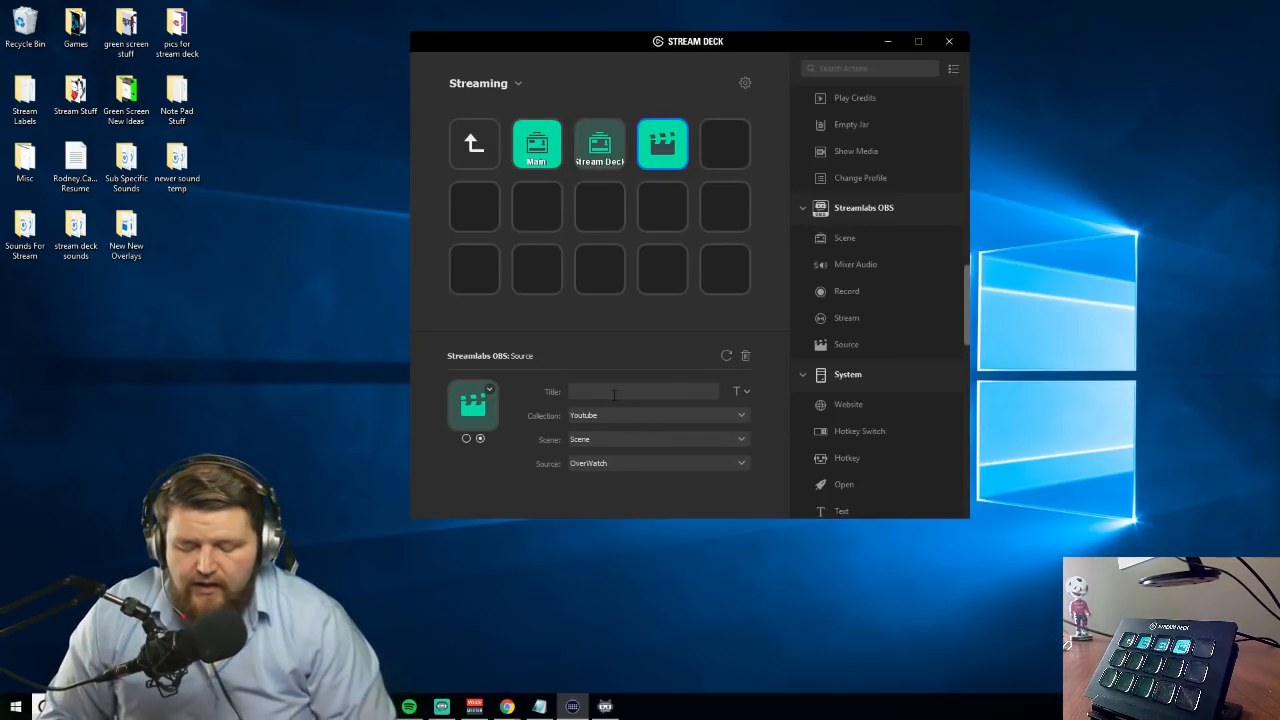
click(614, 395)
text(Camera)
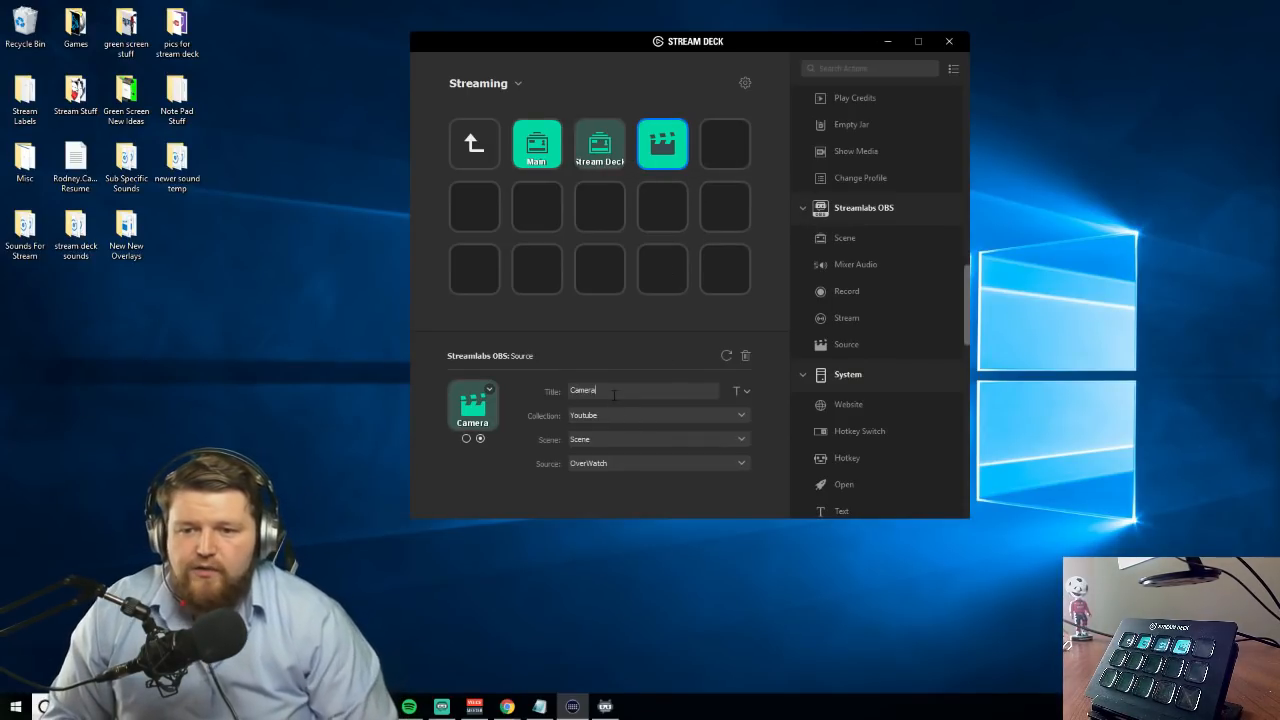
click(610, 462)
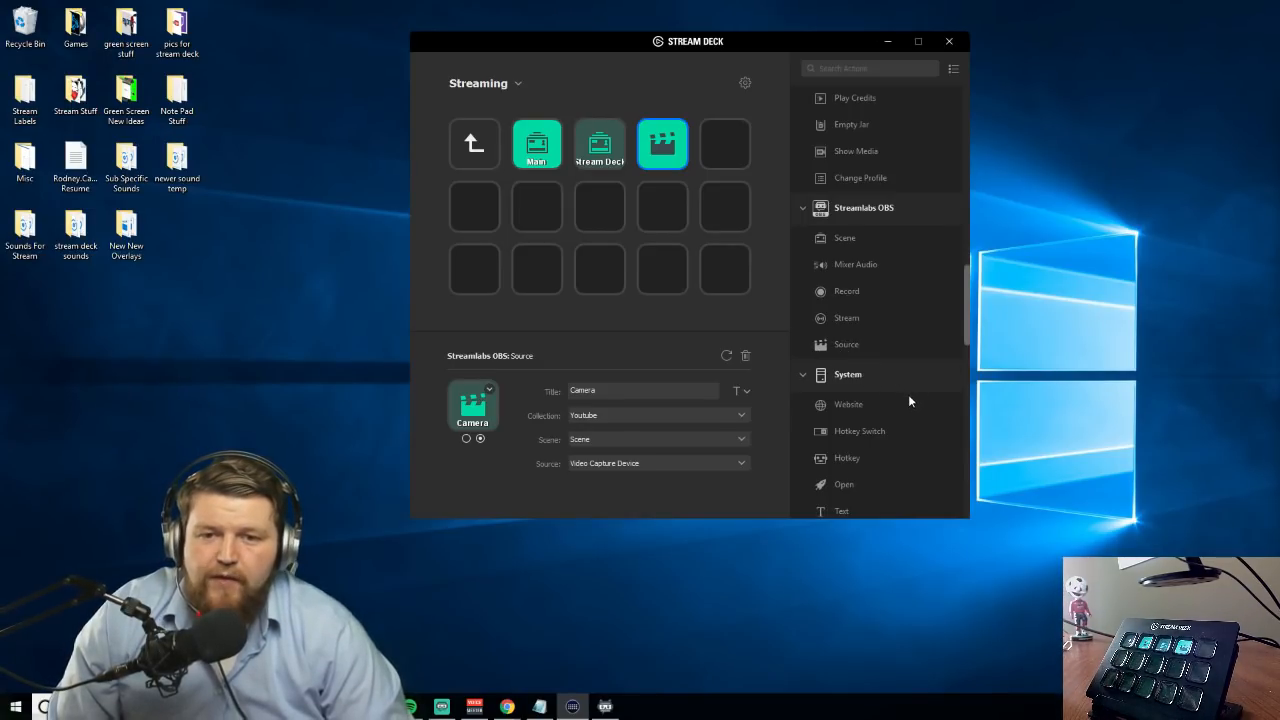
scroll(862, 399, down, 2)
drag(844, 237, 668, 210)
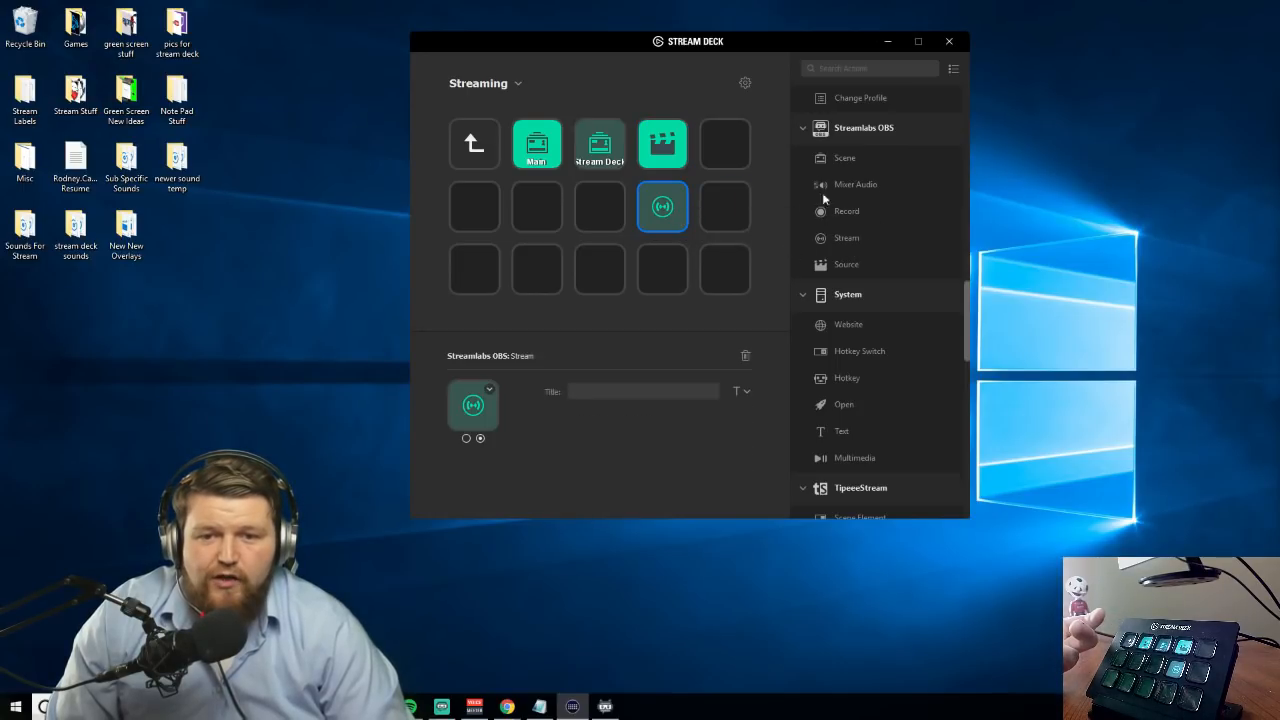
Create a folder titled System on the center key and open it
right_click(598, 211)
click(586, 211)
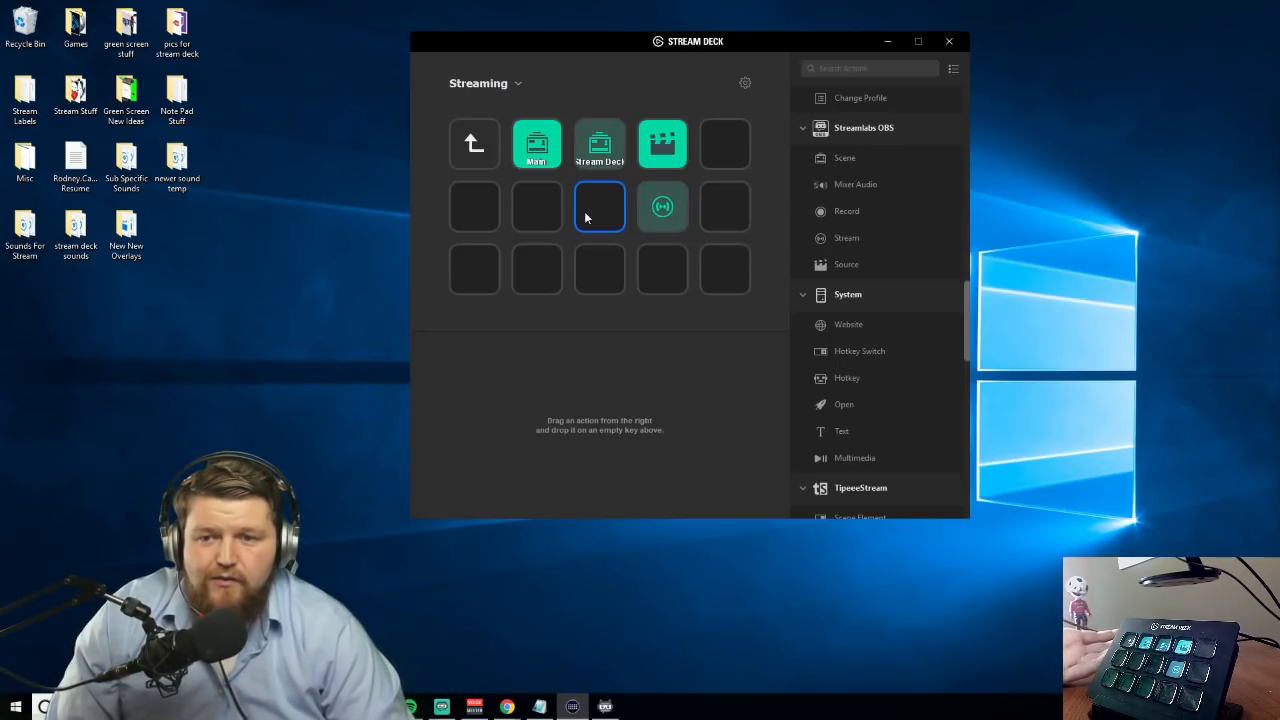
right_click(586, 211)
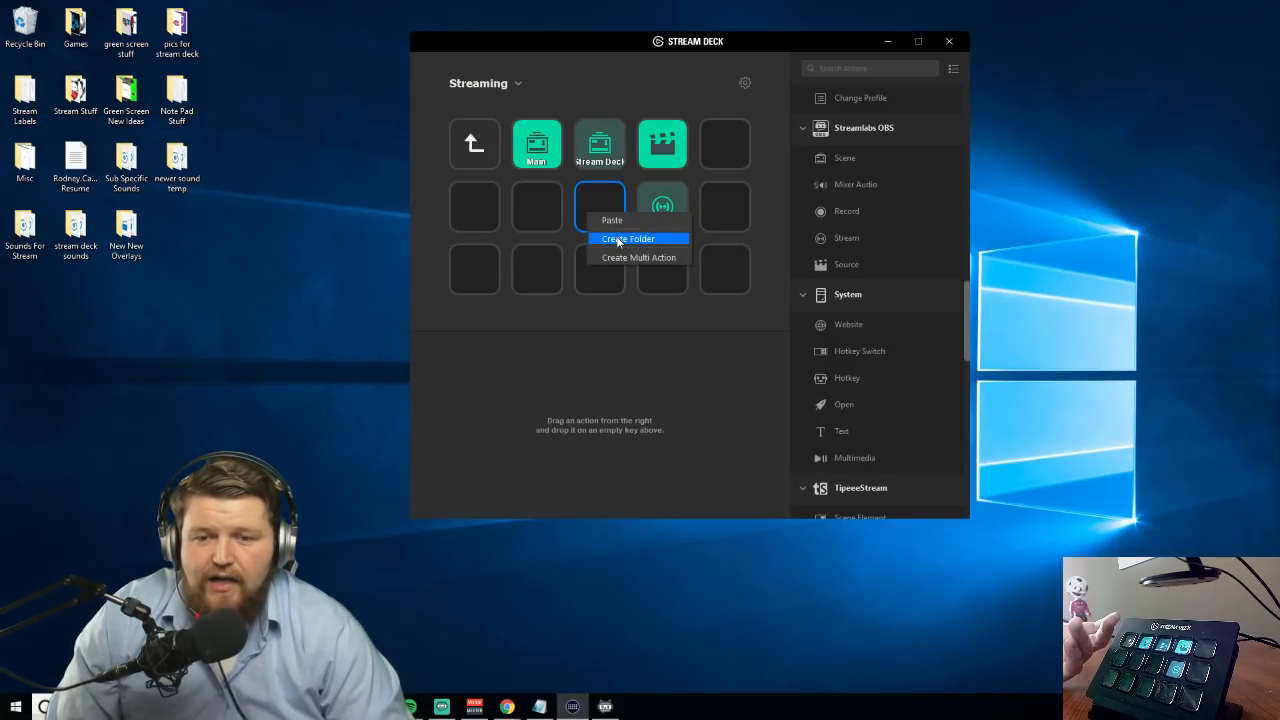
click(617, 240)
click(650, 390)
text(System)
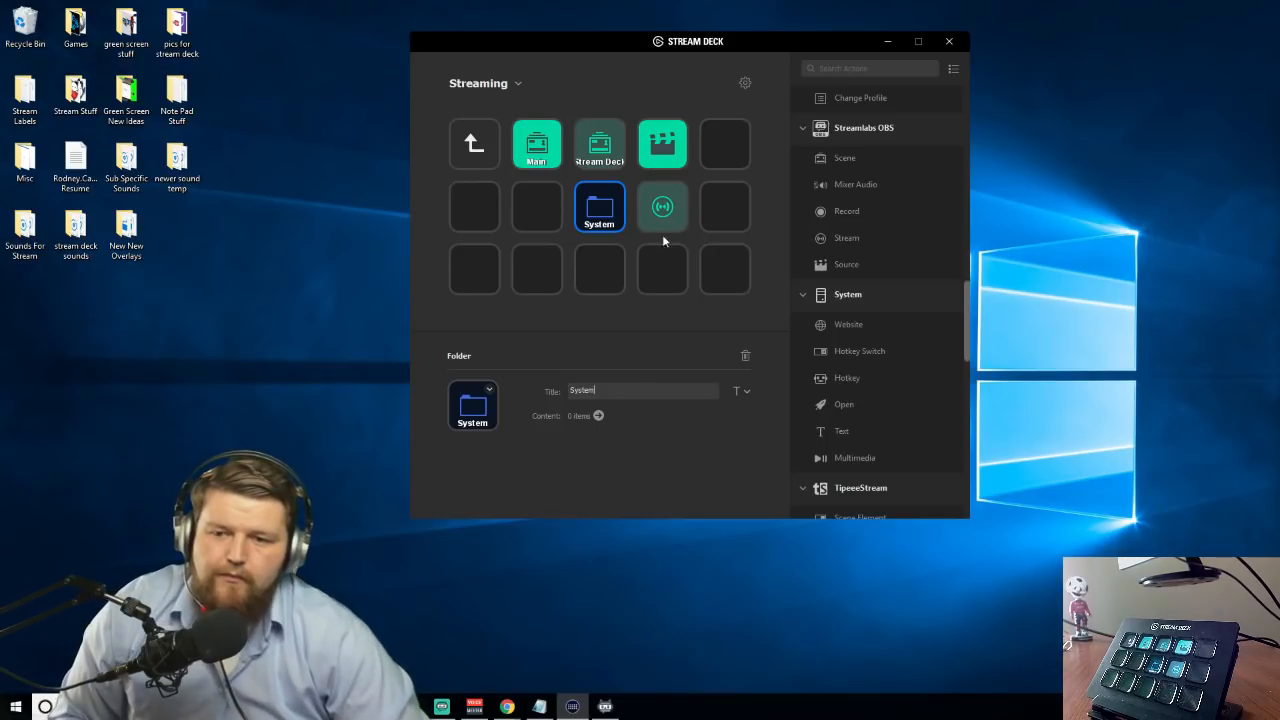
double_click(602, 220)
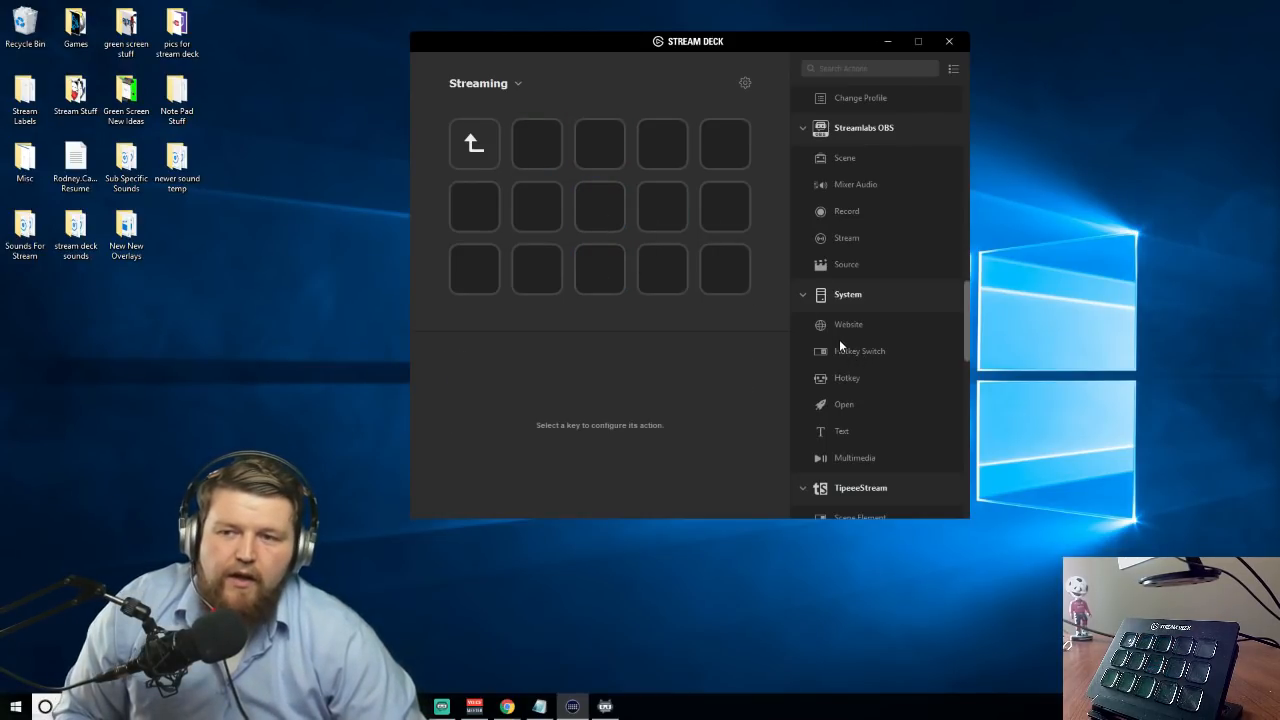
Add a System Website action titled Twitch with the URL twitch.tv/ to the first row's second key
drag(838, 333, 537, 150)
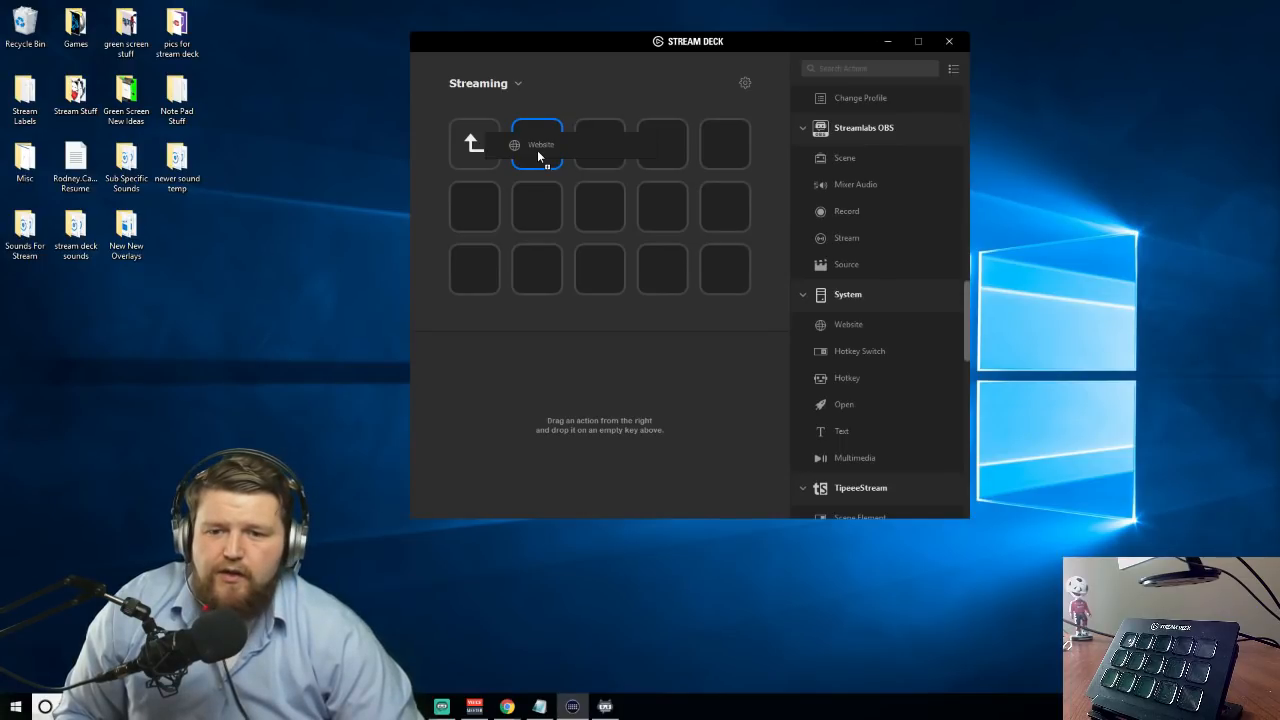
drag(537, 150, 537, 150)
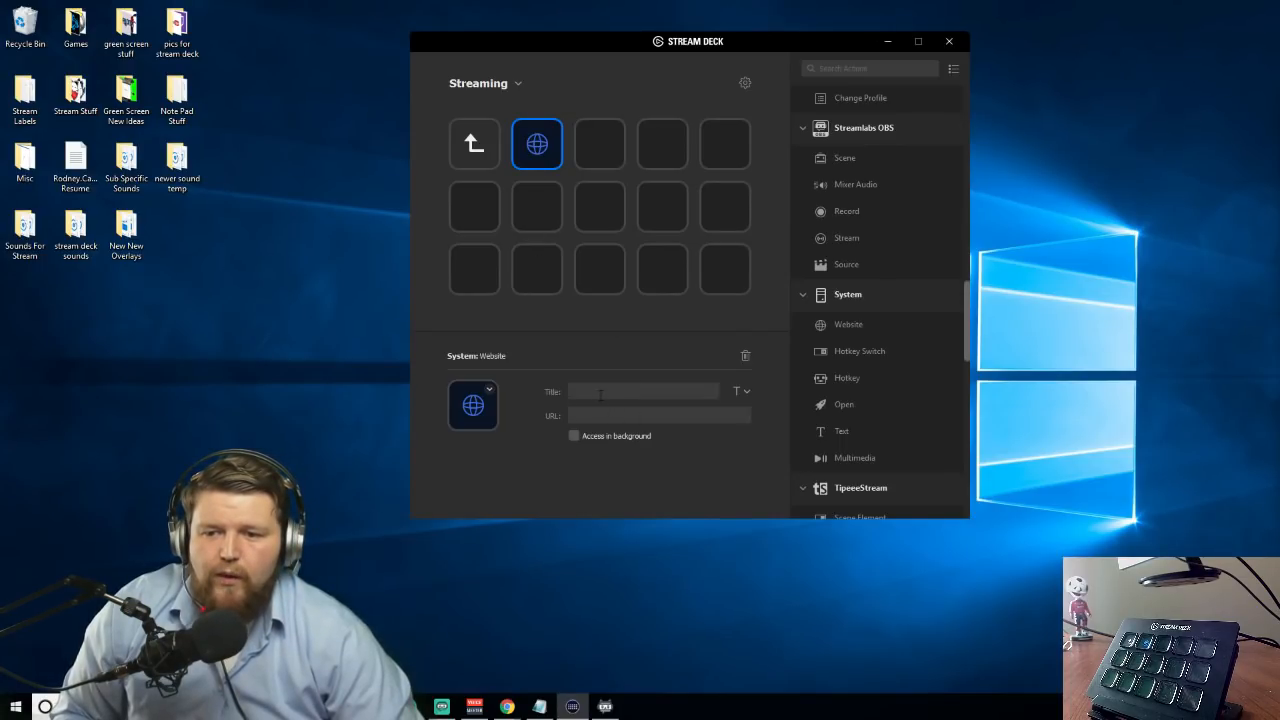
click(676, 393)
text(Twitch)
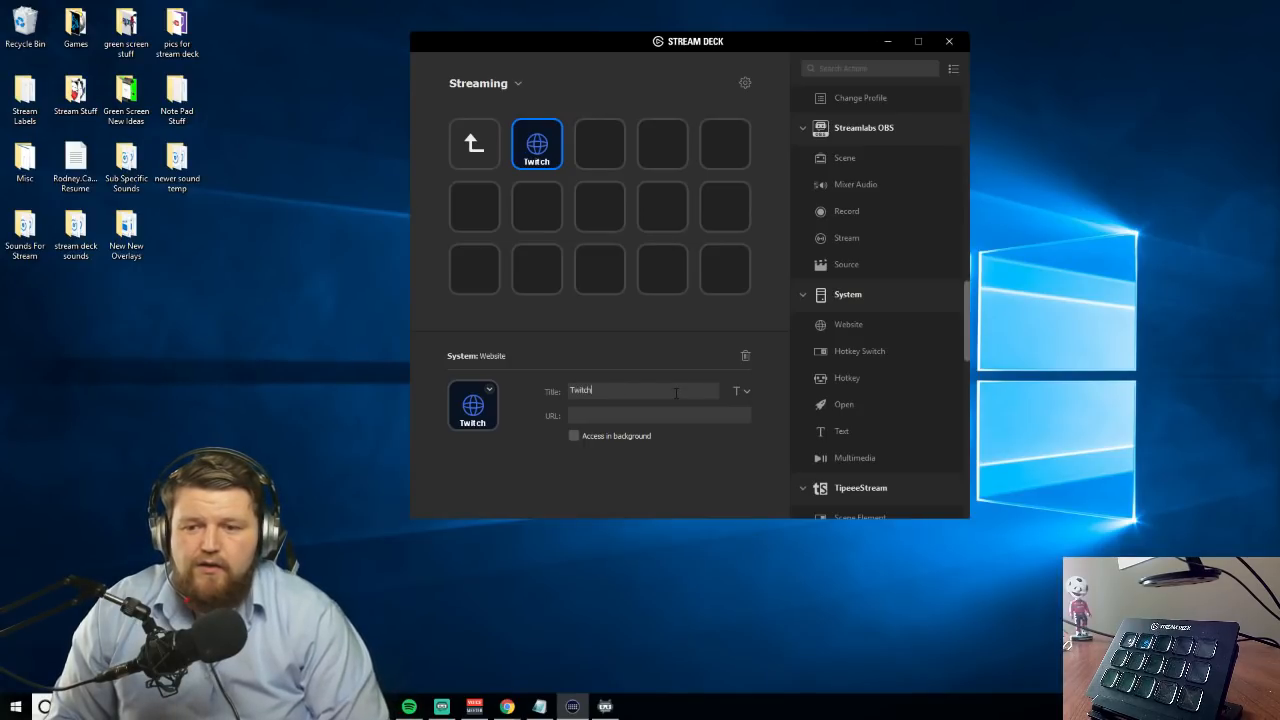
click(619, 416)
text(twitch)
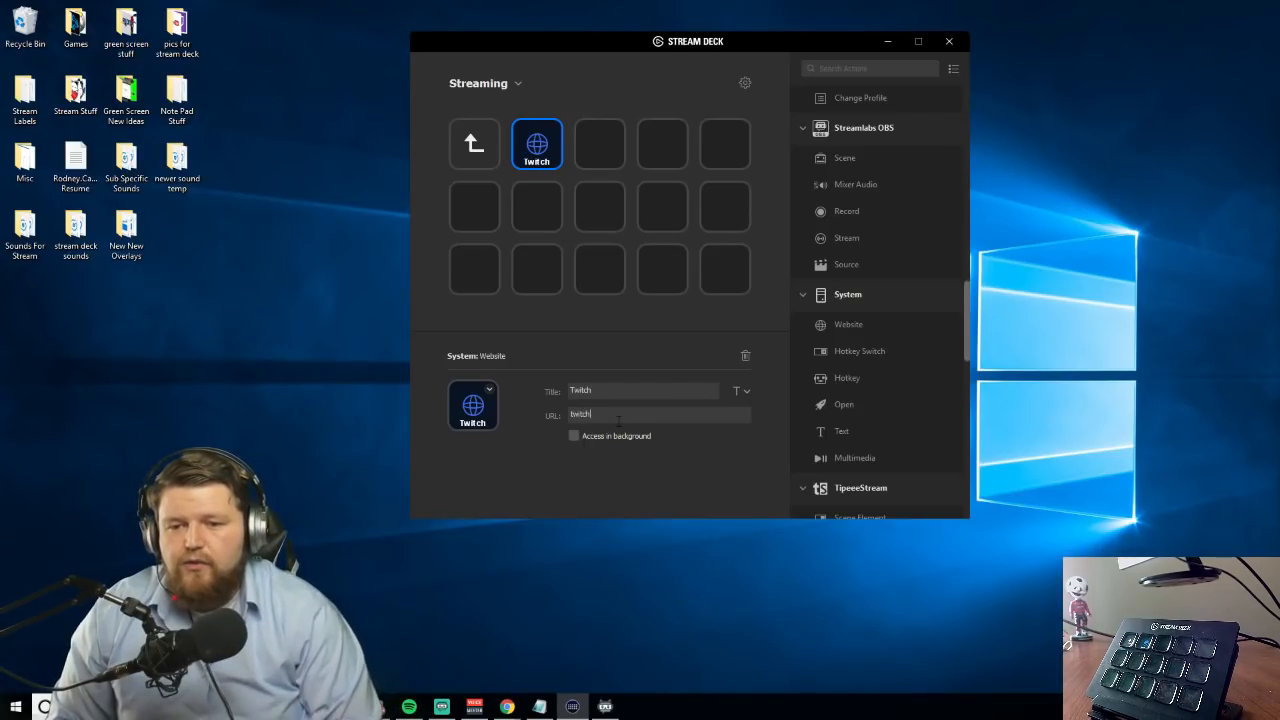
text(.tv/)
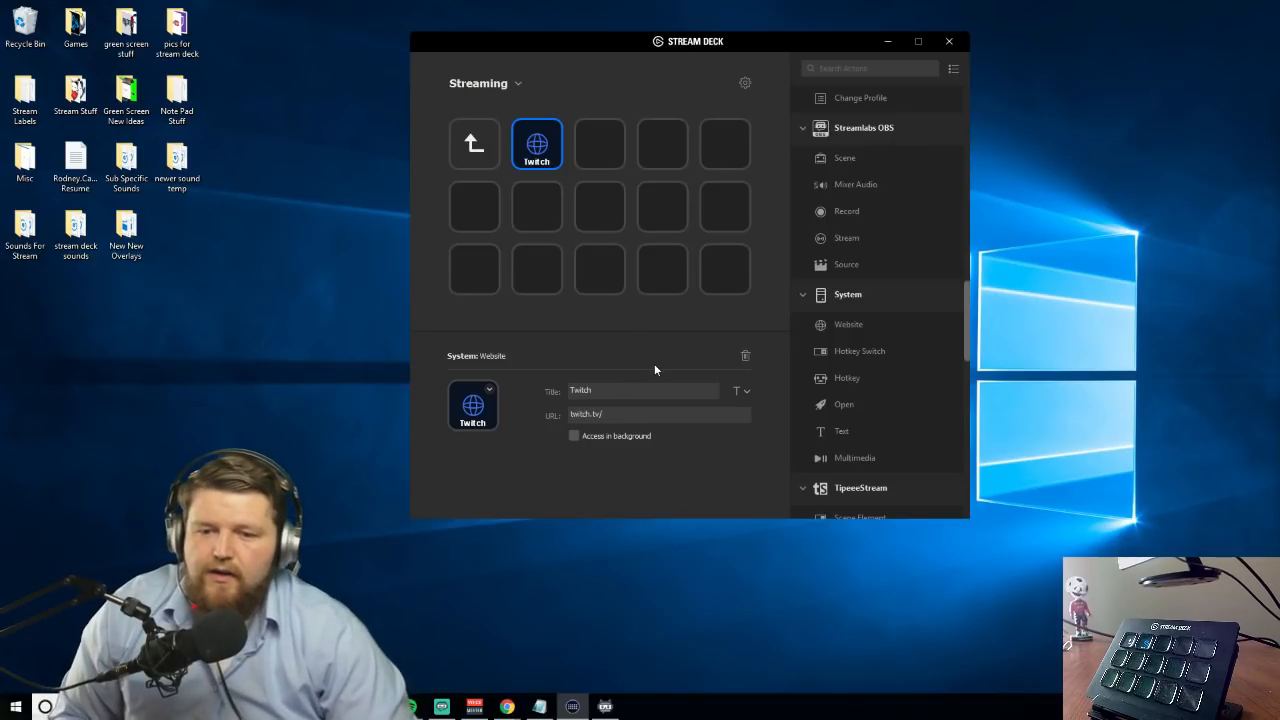
Close the Twitch browser tab and minimize the browser to get back to the key layout
click(610, 283)
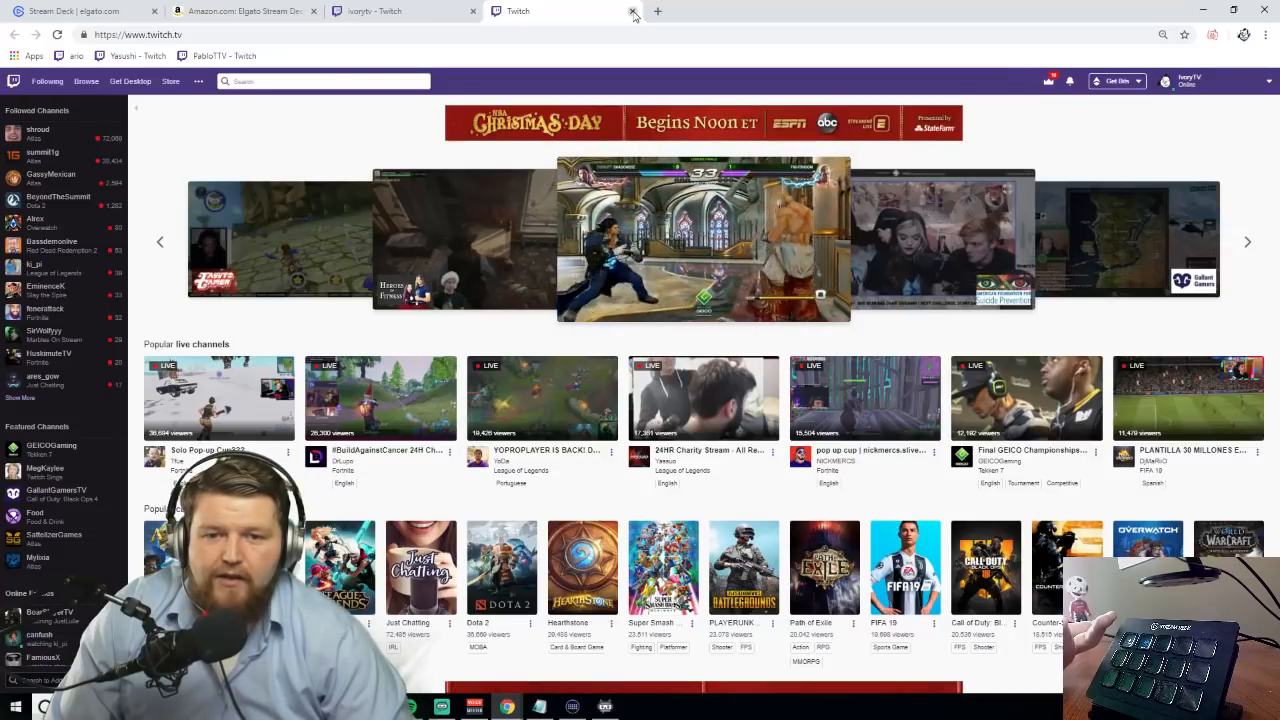
click(632, 11)
click(1199, 10)
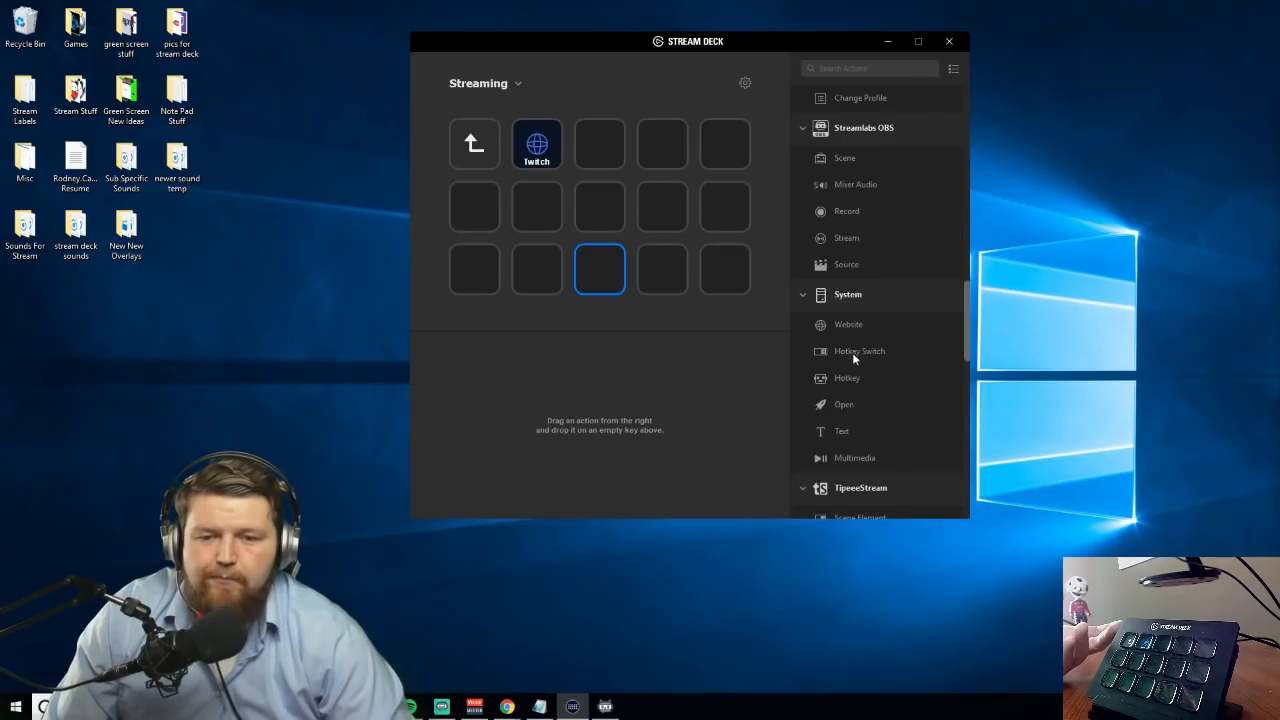
Add the System Open action to the first row's third key, and Multimedia actions set to Play / Pause and Next Track to the fourth and fifth
drag(826, 407, 607, 158)
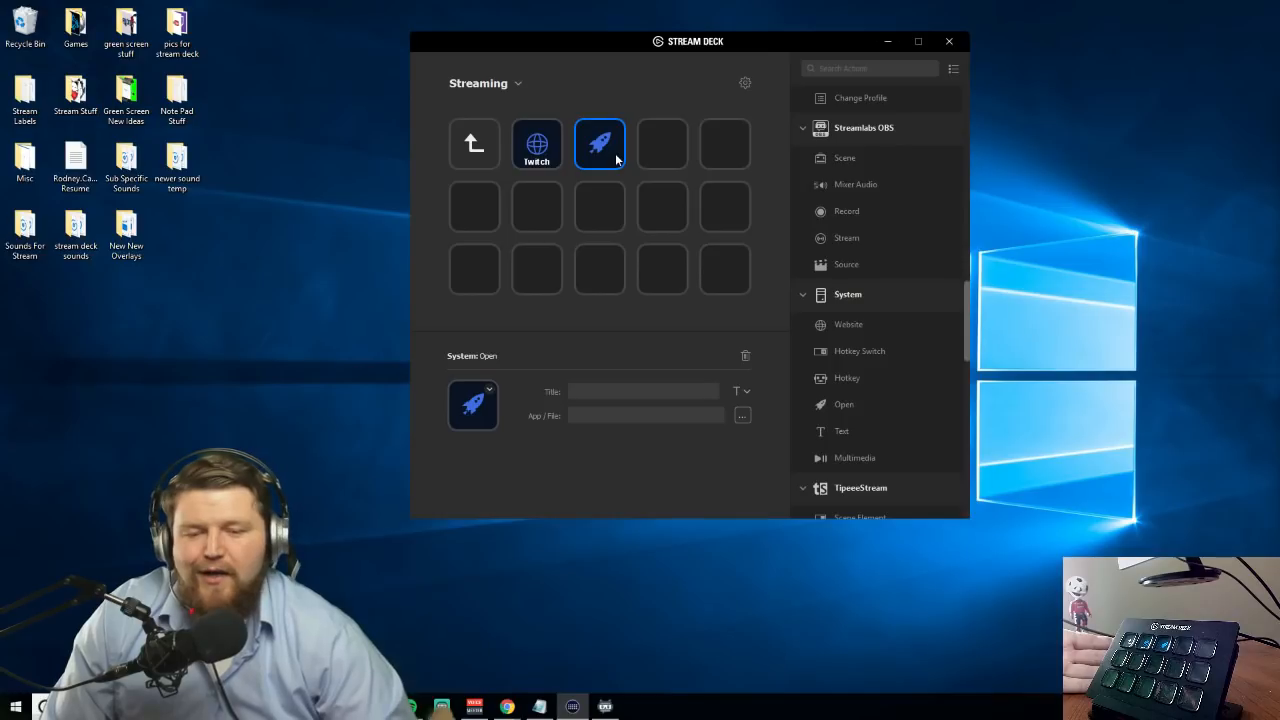
drag(844, 458, 662, 150)
click(618, 415)
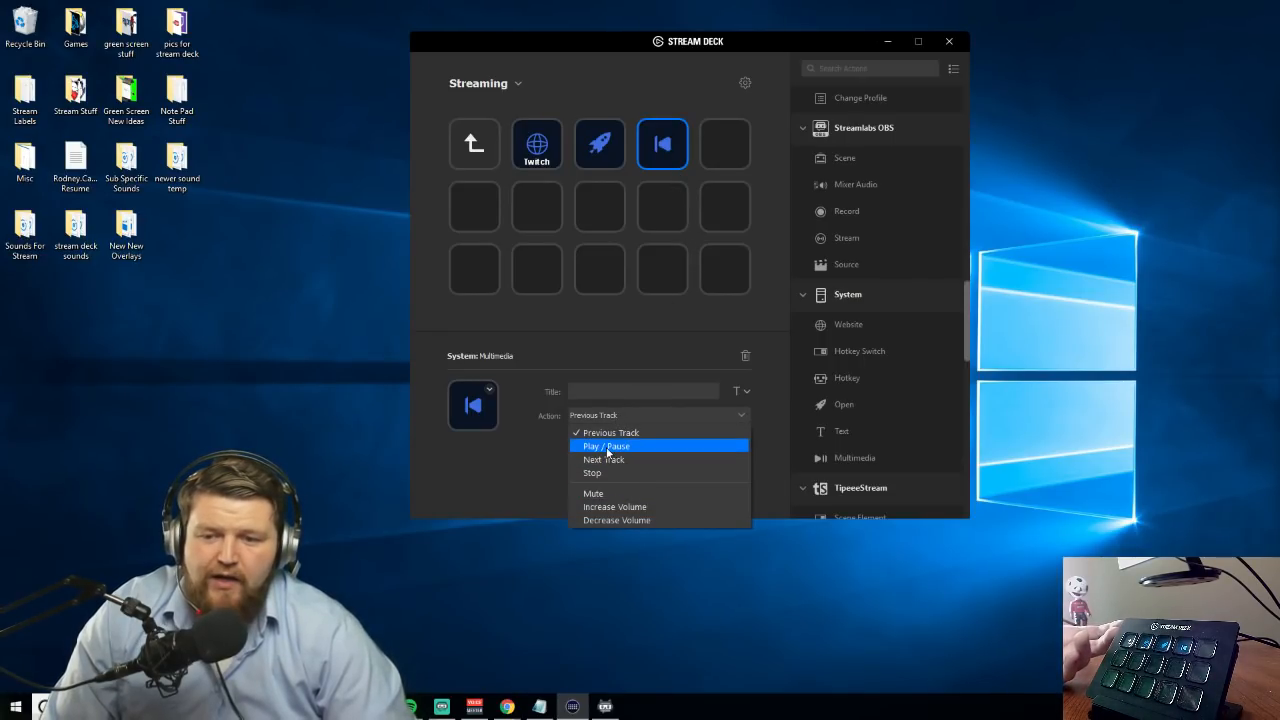
click(607, 447)
drag(852, 462, 737, 163)
click(597, 418)
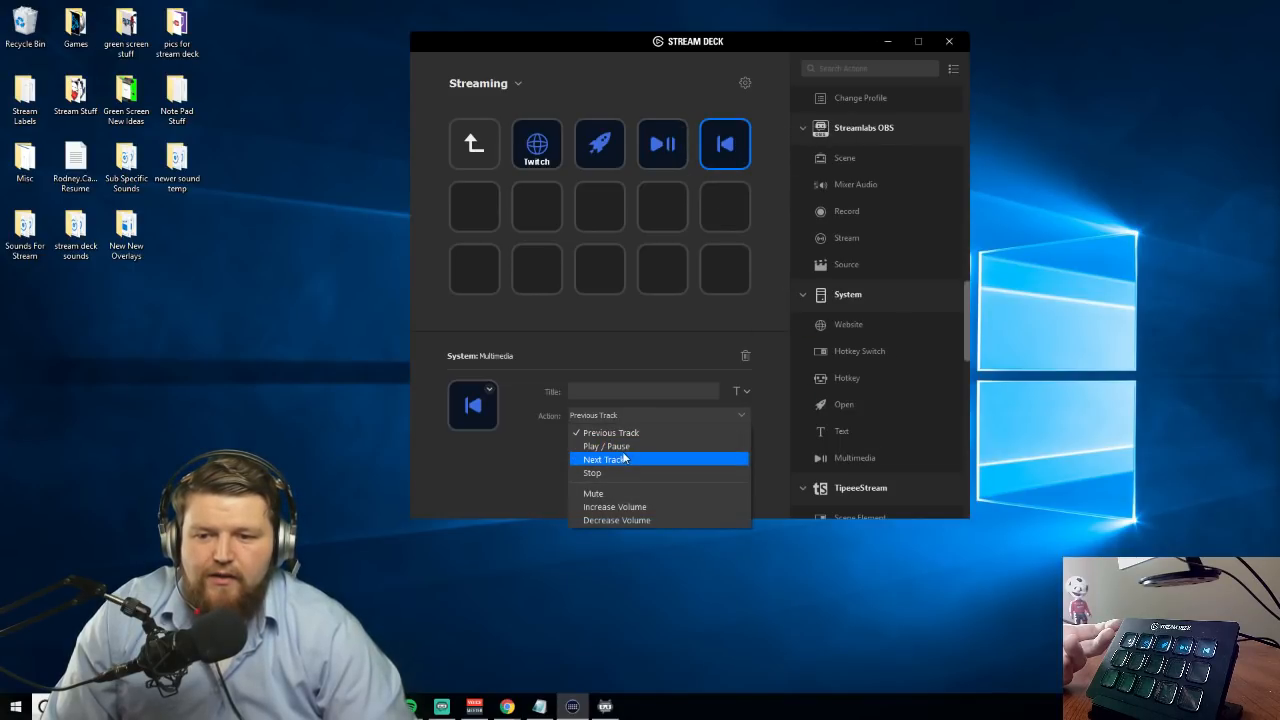
click(616, 461)
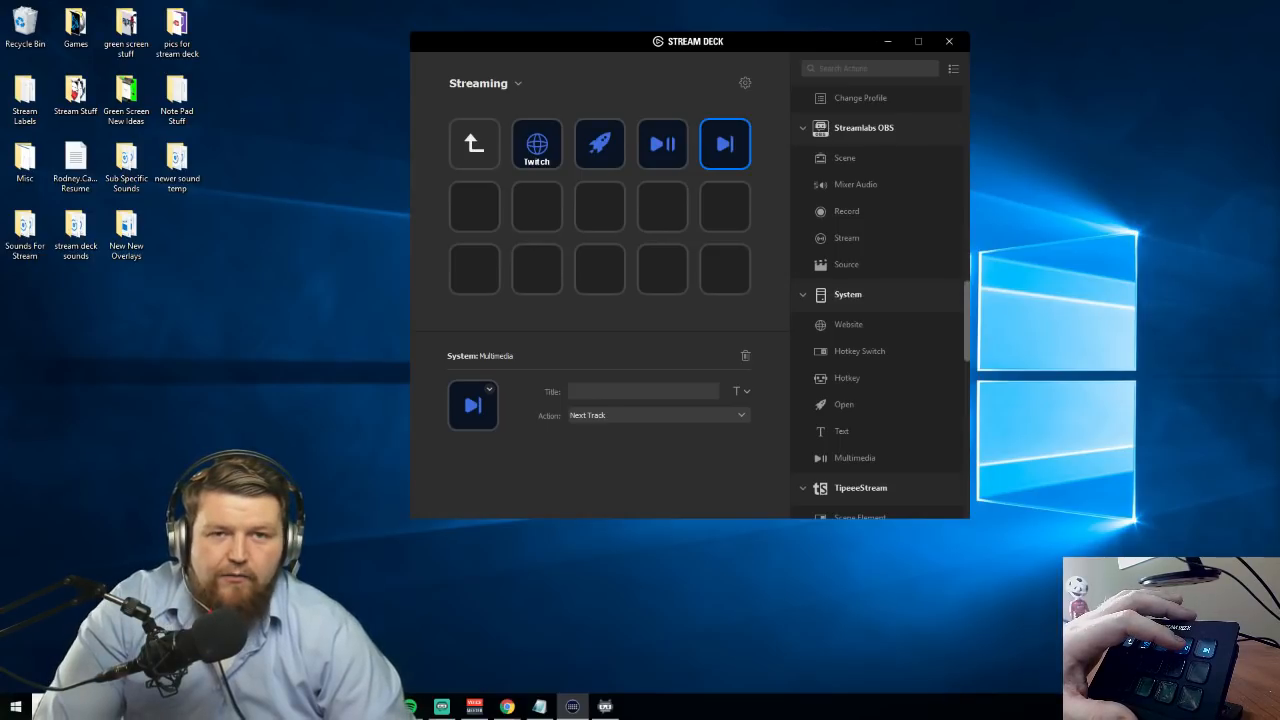
Test the multimedia keys by skipping ahead two tracks and pausing playback
key(XF86AudioNext)
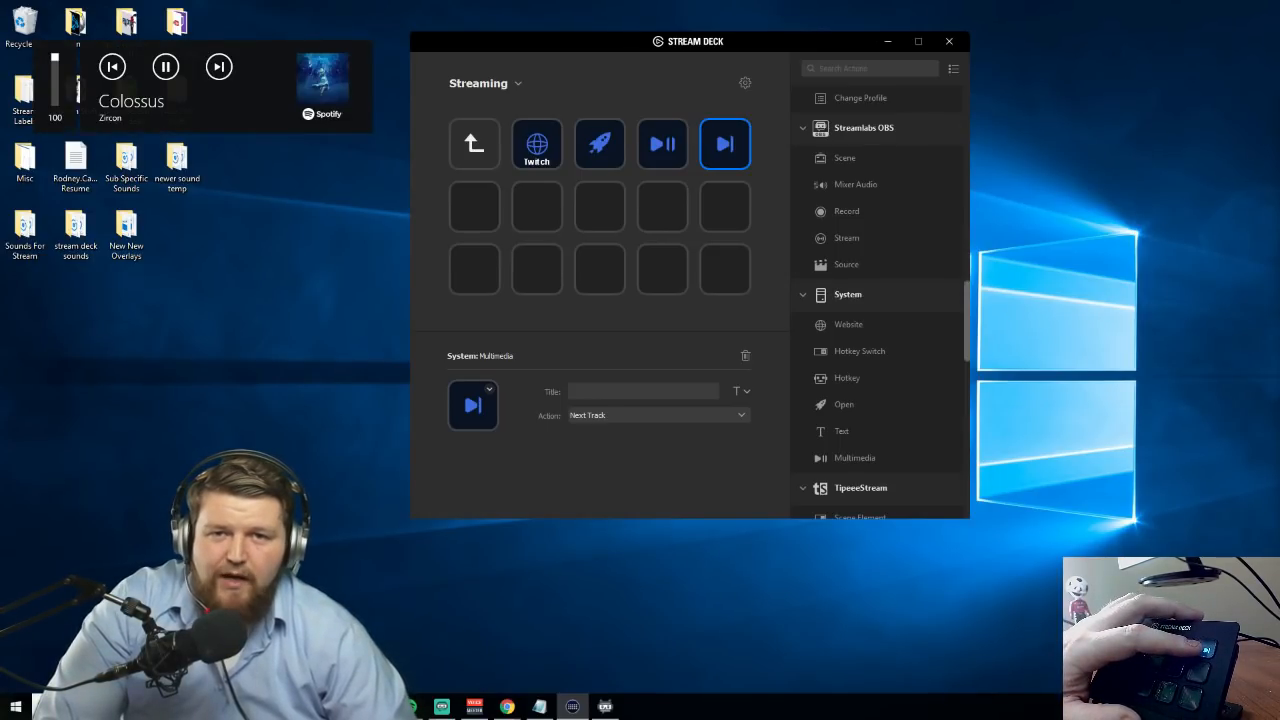
key(XF86AudioNext)
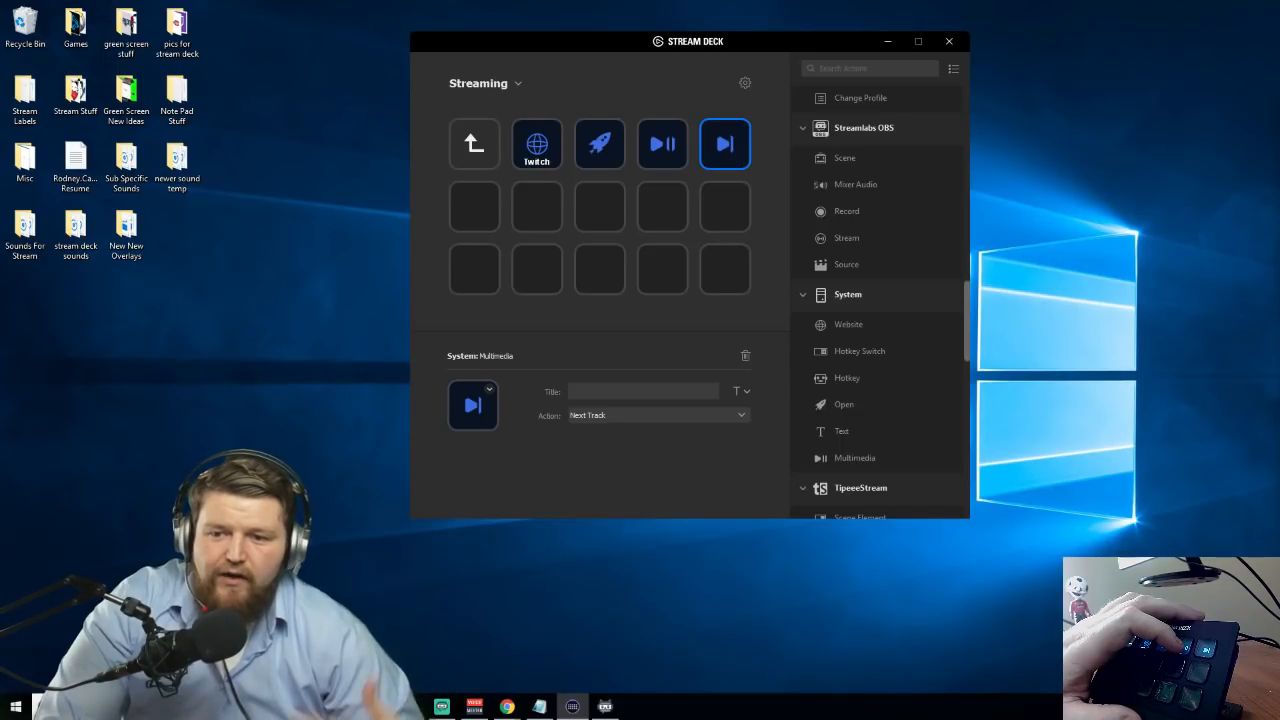
key(XF86AudioPlay)
click(619, 414)
click(608, 416)
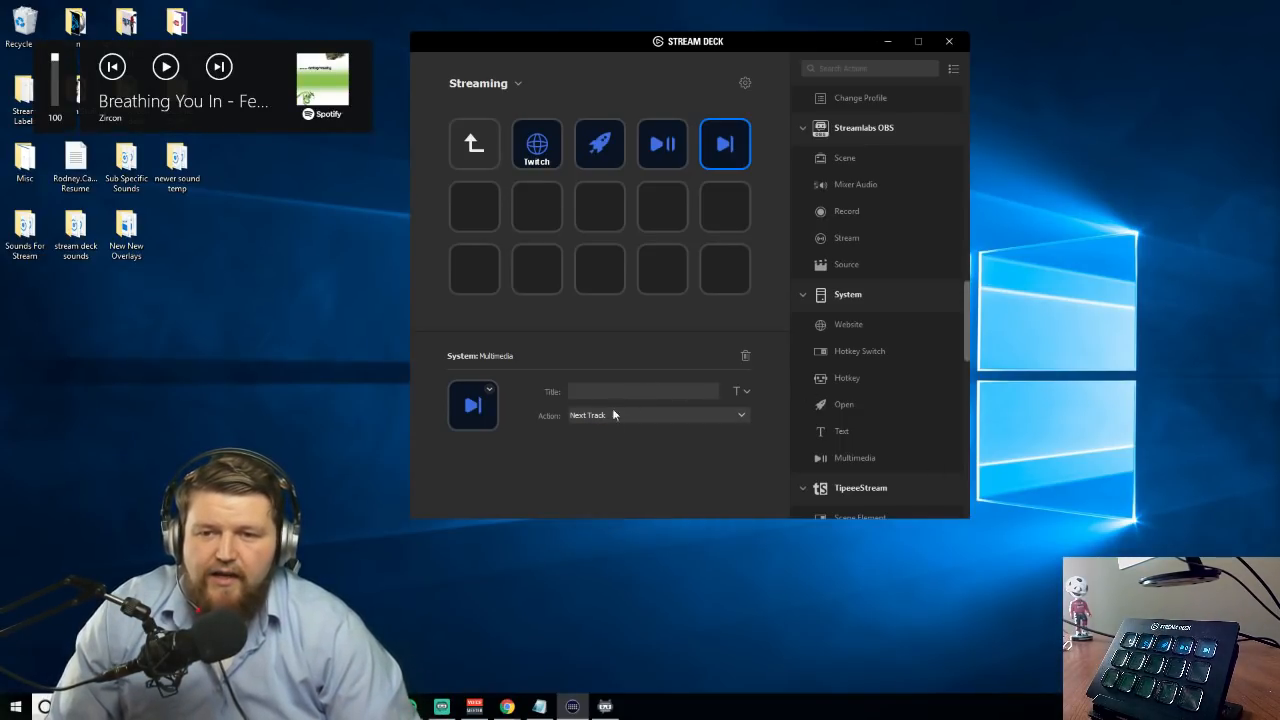
Create a folder titled TipeeeStream on the center key and open it
click(598, 213)
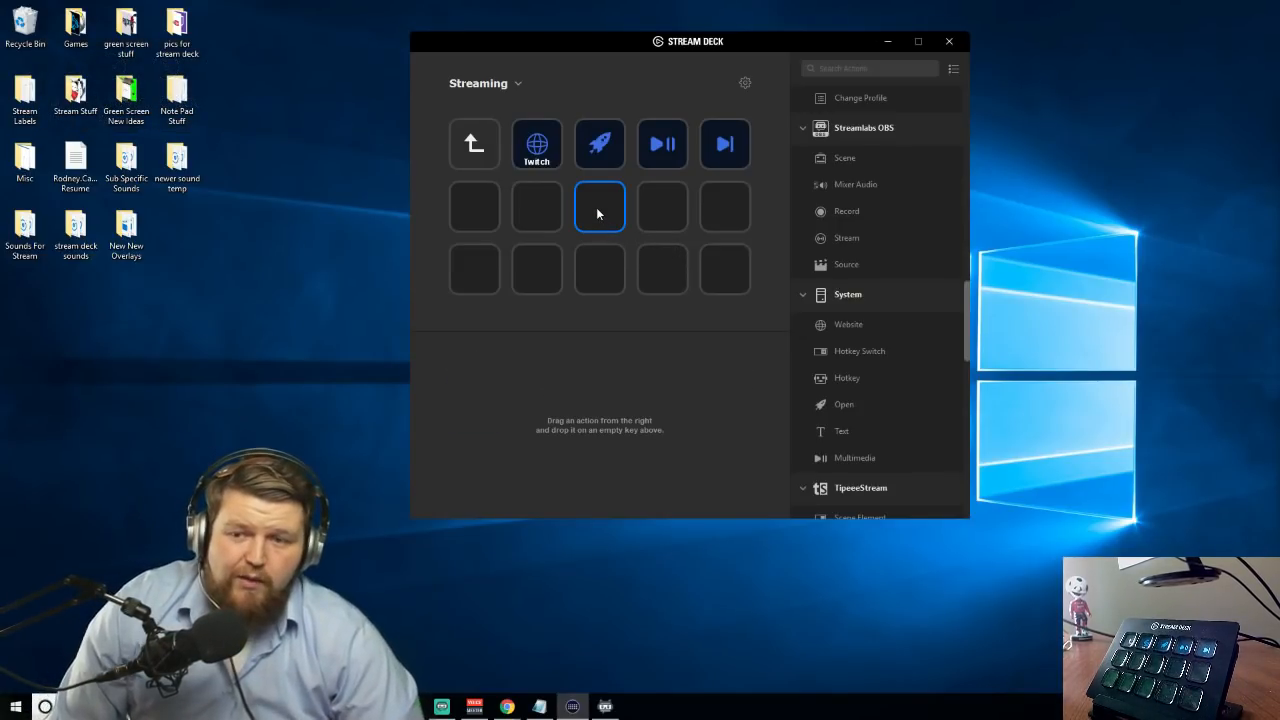
right_click(605, 193)
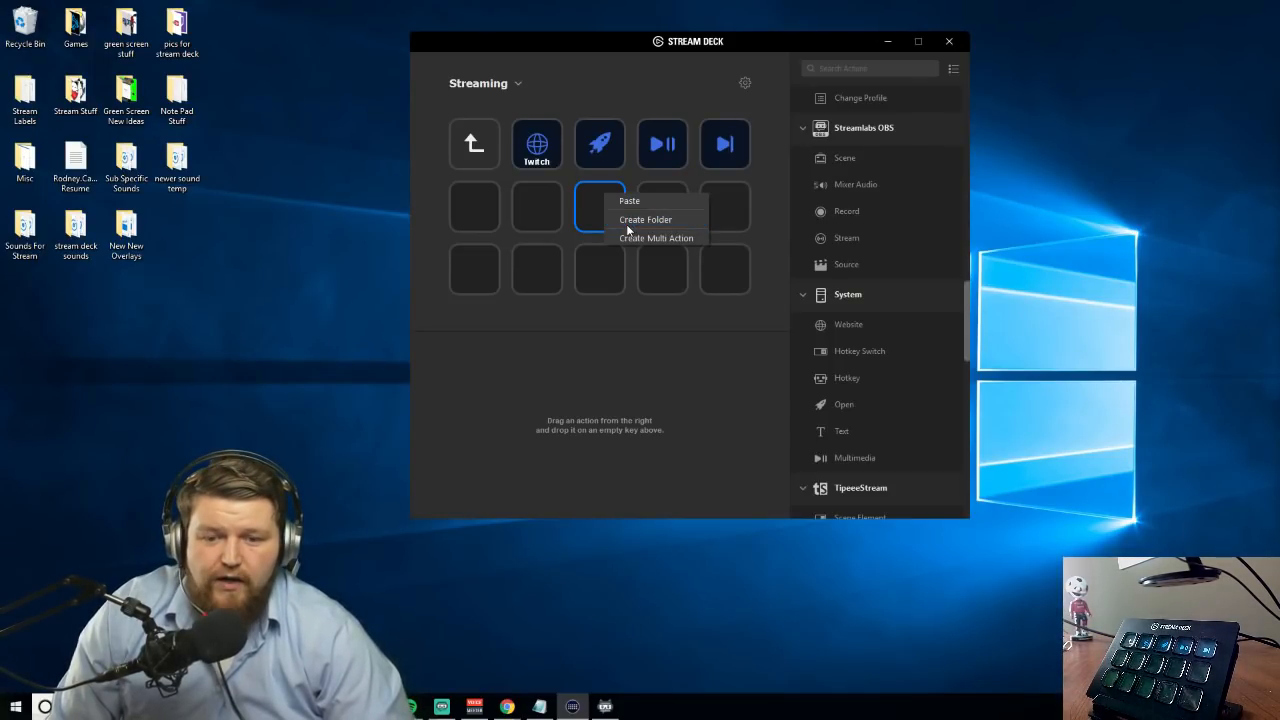
click(630, 220)
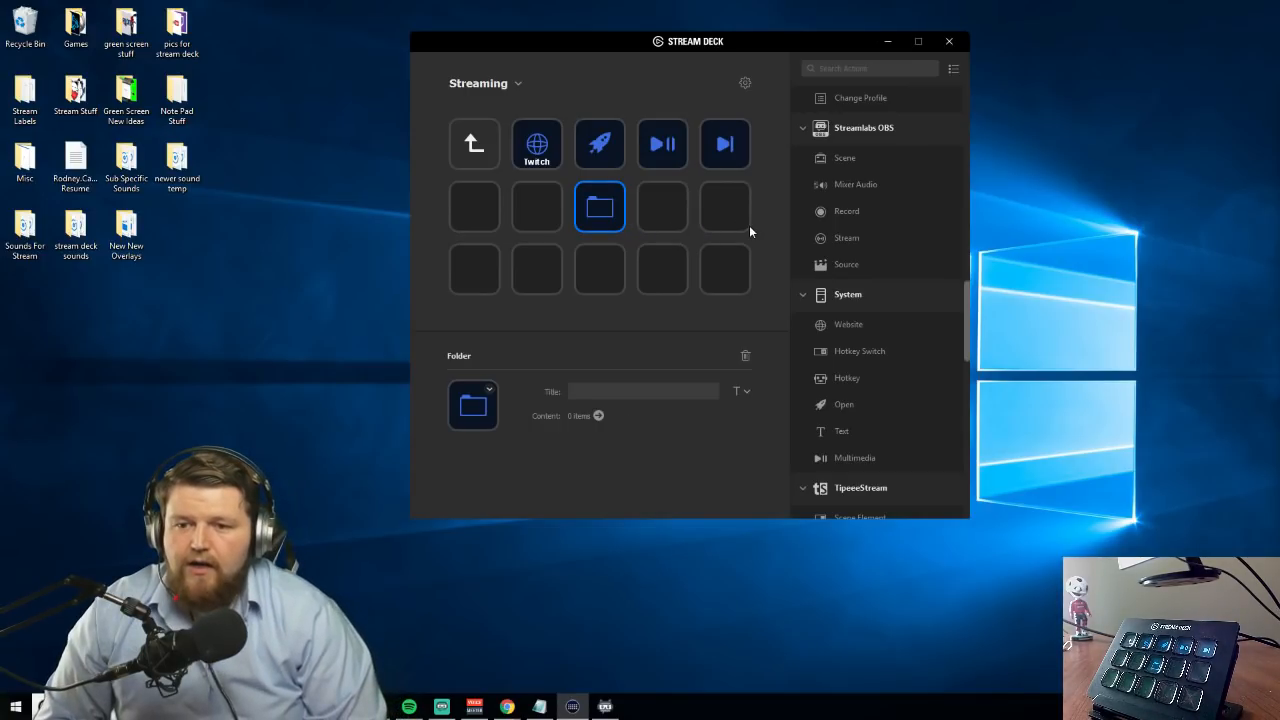
click(586, 391)
text(TipeeeStream)
scroll(836, 376, down, 3)
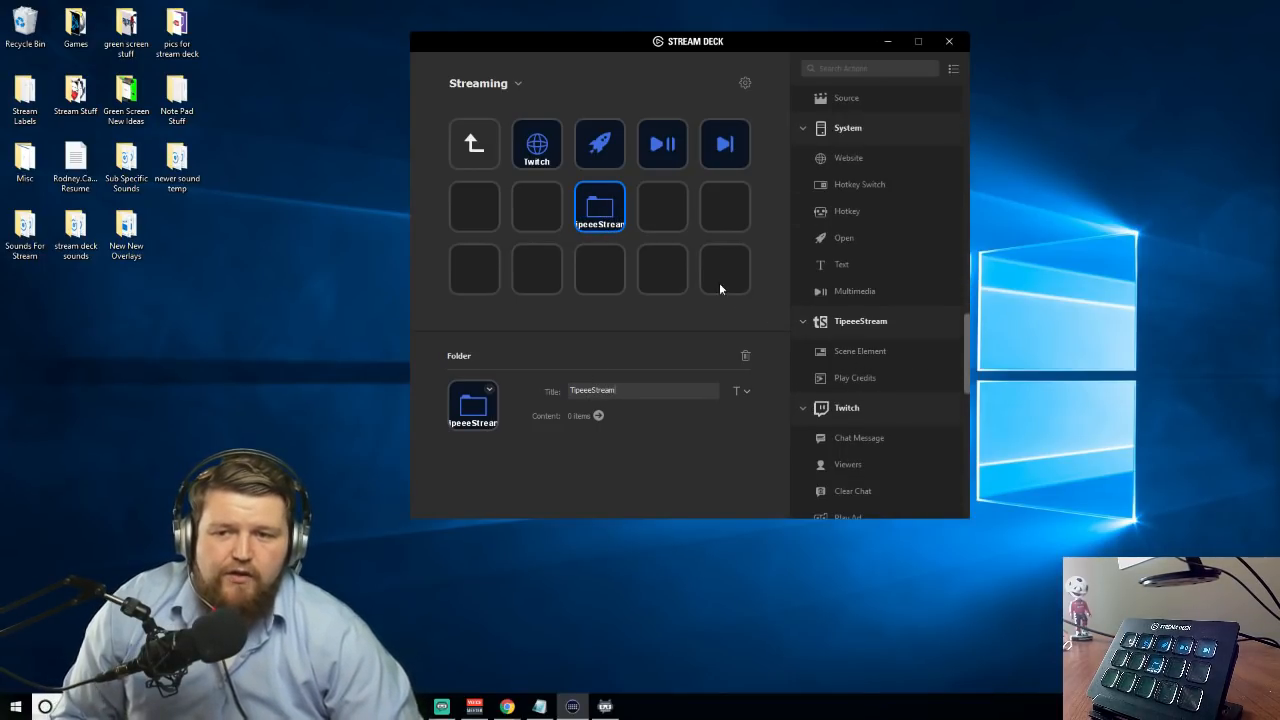
double_click(599, 206)
Add the TipeeeStream Scene Element action to the first row's fourth key and Play Credits to the key below it
drag(848, 348, 668, 146)
drag(850, 378, 665, 208)
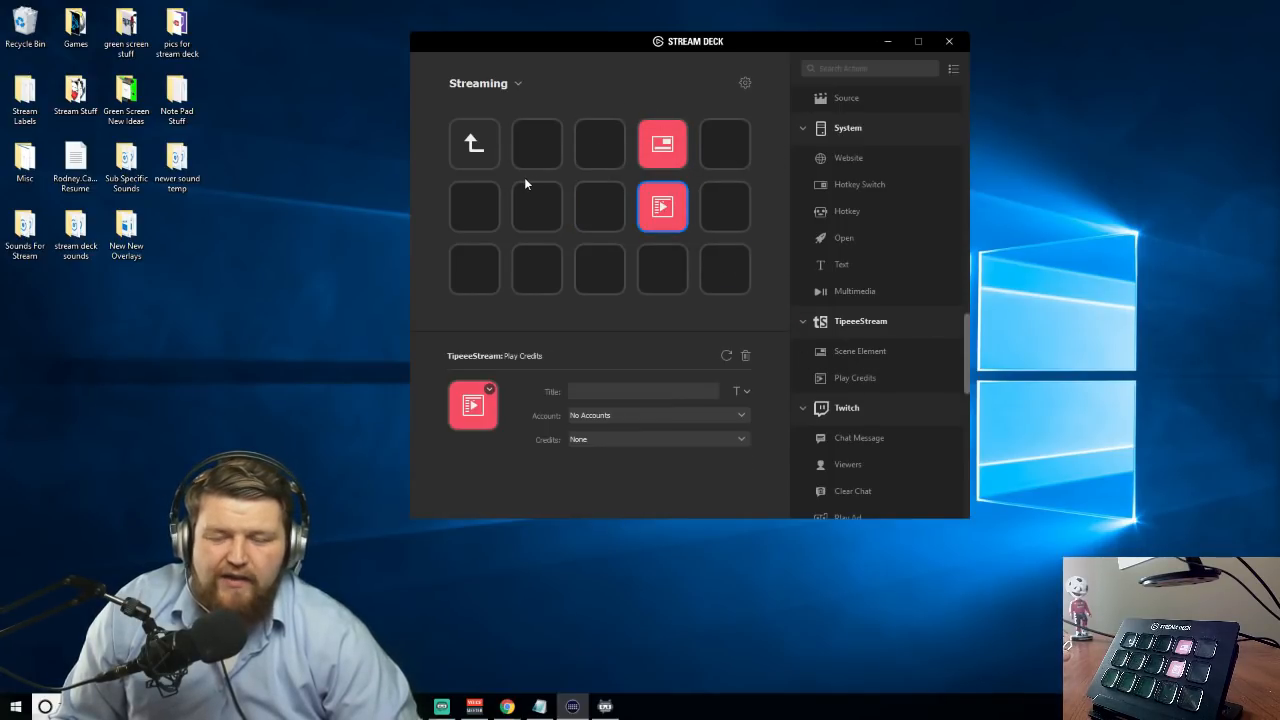
Create a folder titled Twitch on the center key and open it
scroll(859, 351, down, 1)
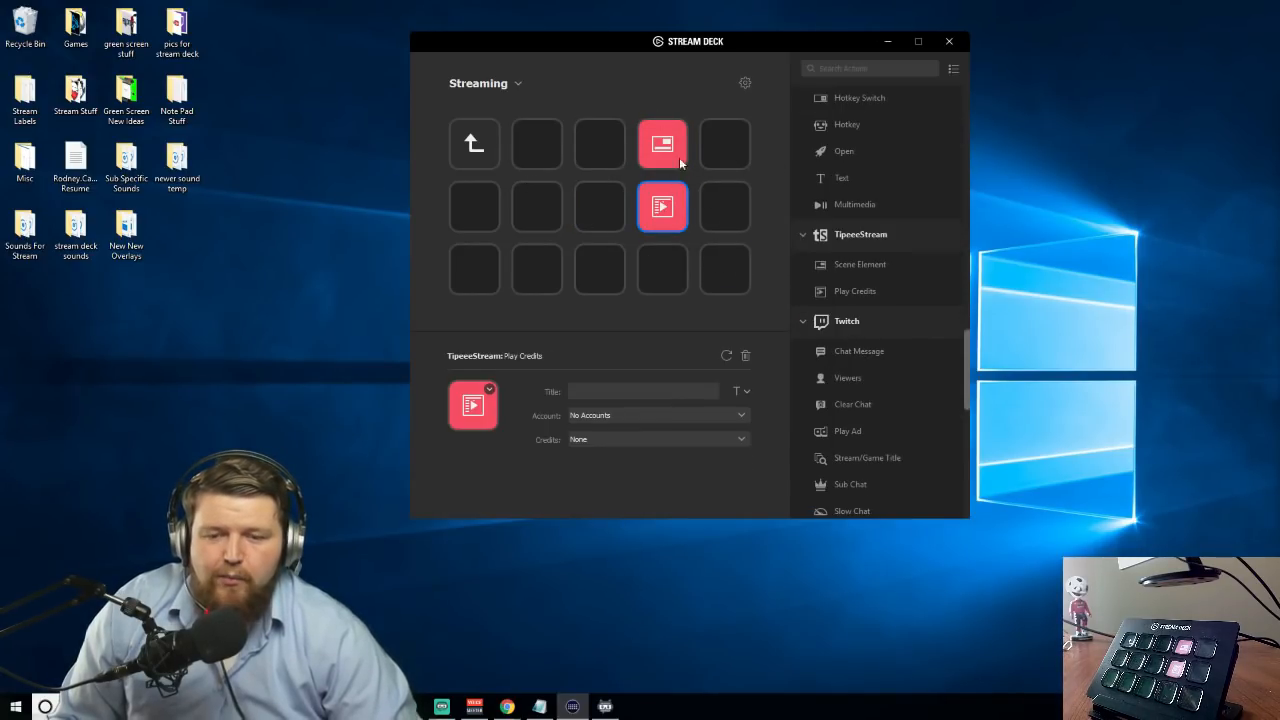
click(596, 197)
right_click(596, 197)
click(620, 224)
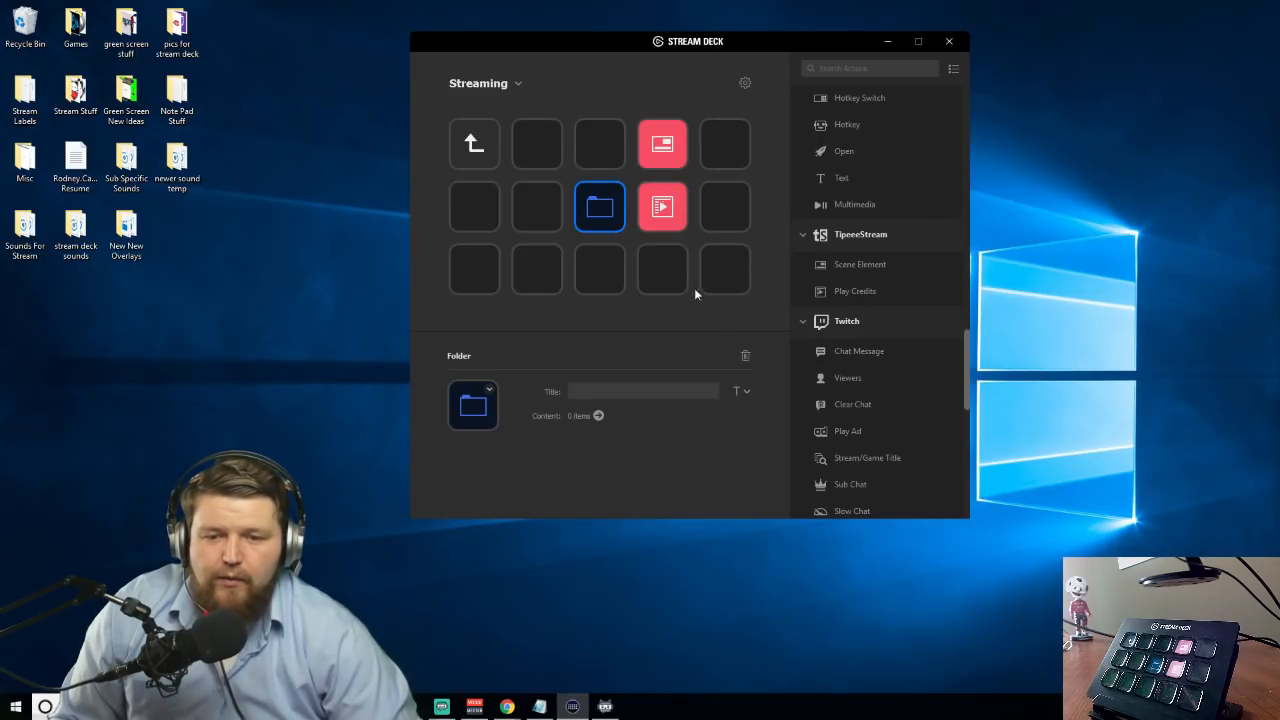
click(616, 390)
text(Twitch)
click(594, 268)
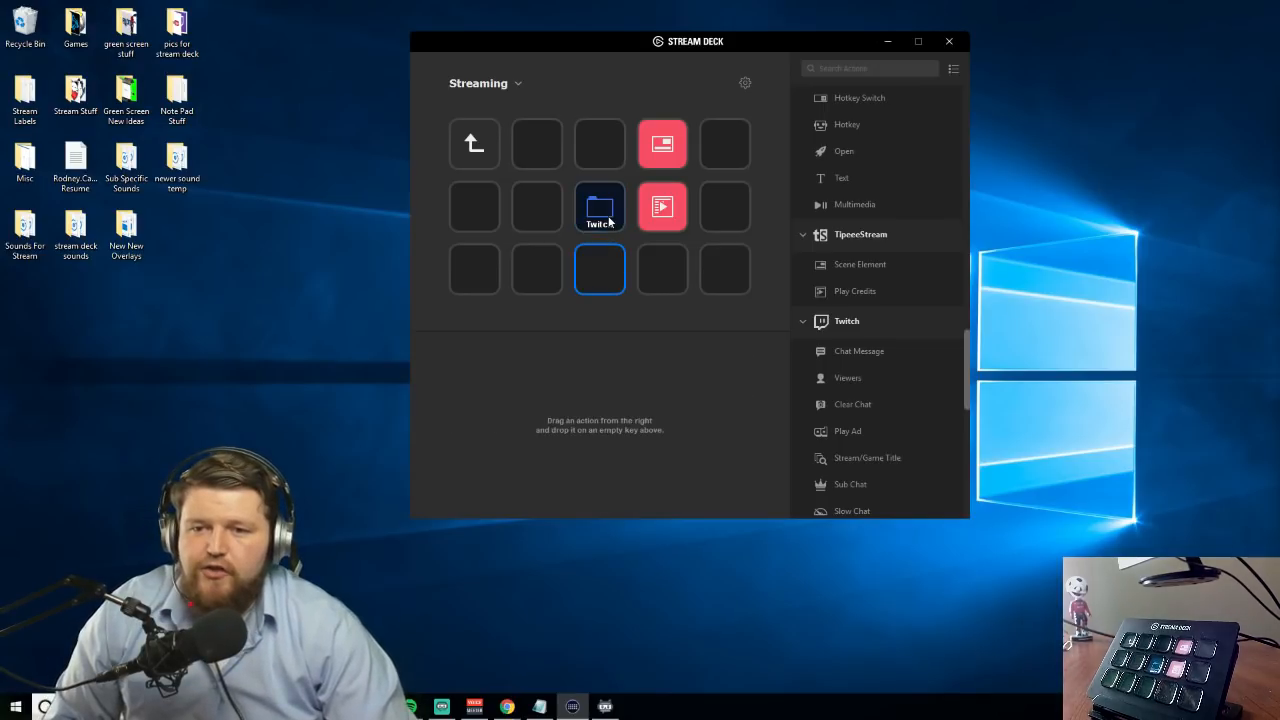
double_click(602, 219)
Add the Twitch Chat Message action to the first row's second key, titled LUL, with the message "LUL LUL LUL LUL LUL"
scroll(872, 273, down, 1)
drag(868, 272, 550, 155)
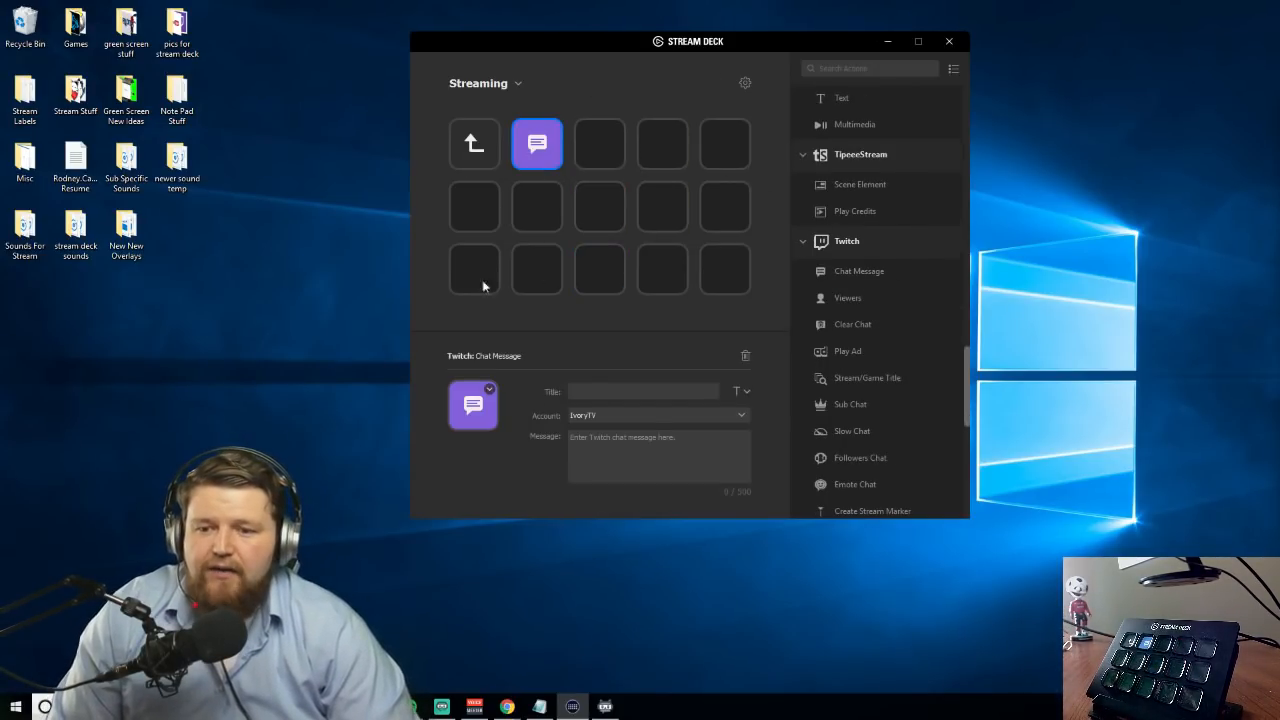
click(588, 390)
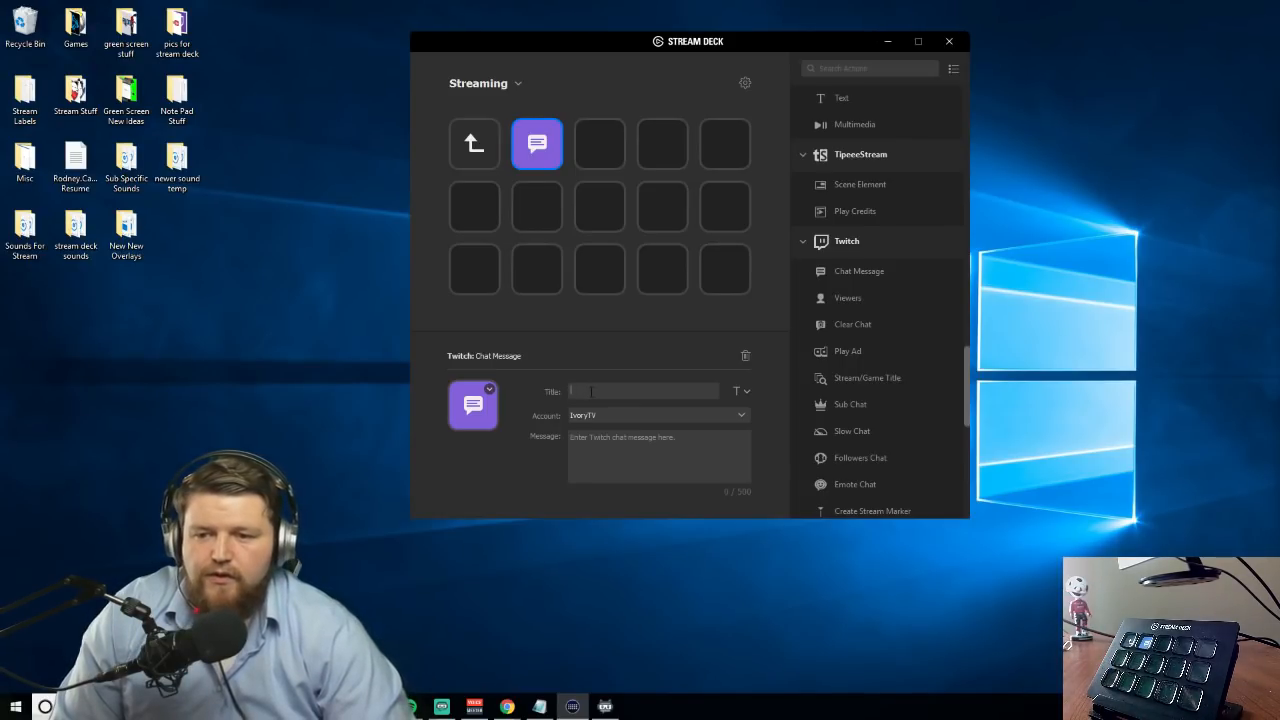
text(LUL)
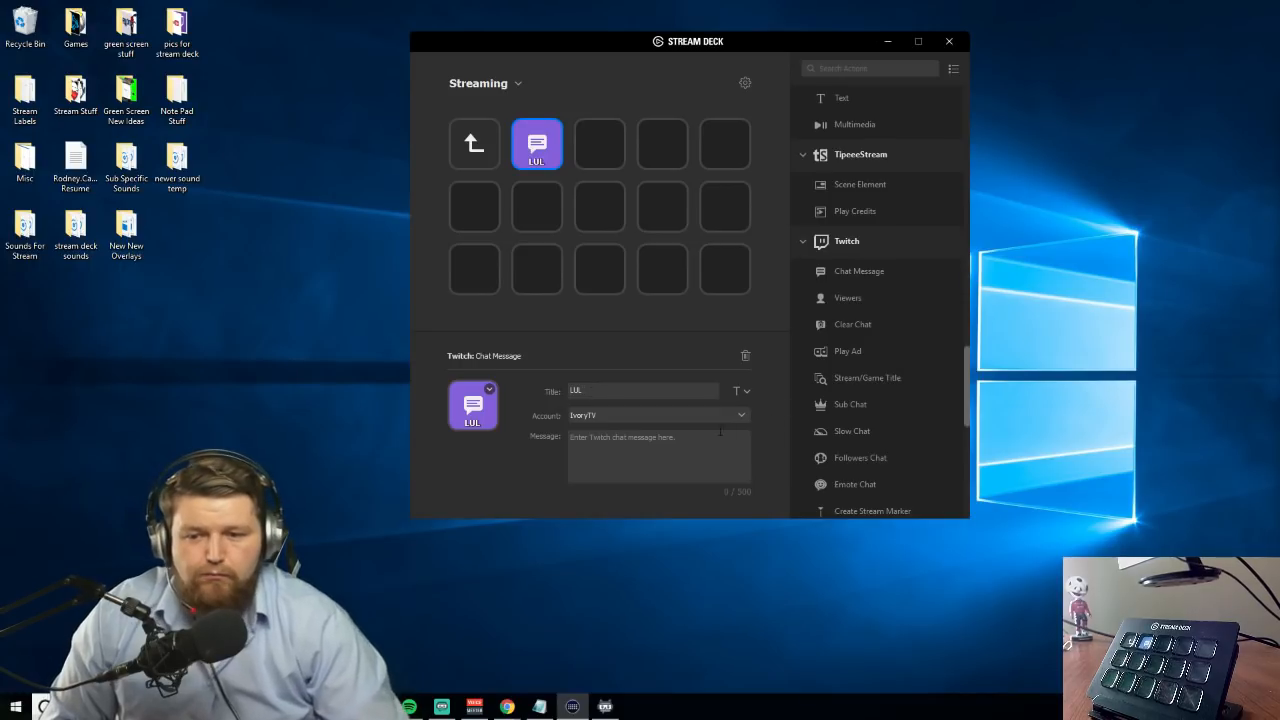
click(658, 445)
text(LUL LUL LUL LUL LUL)
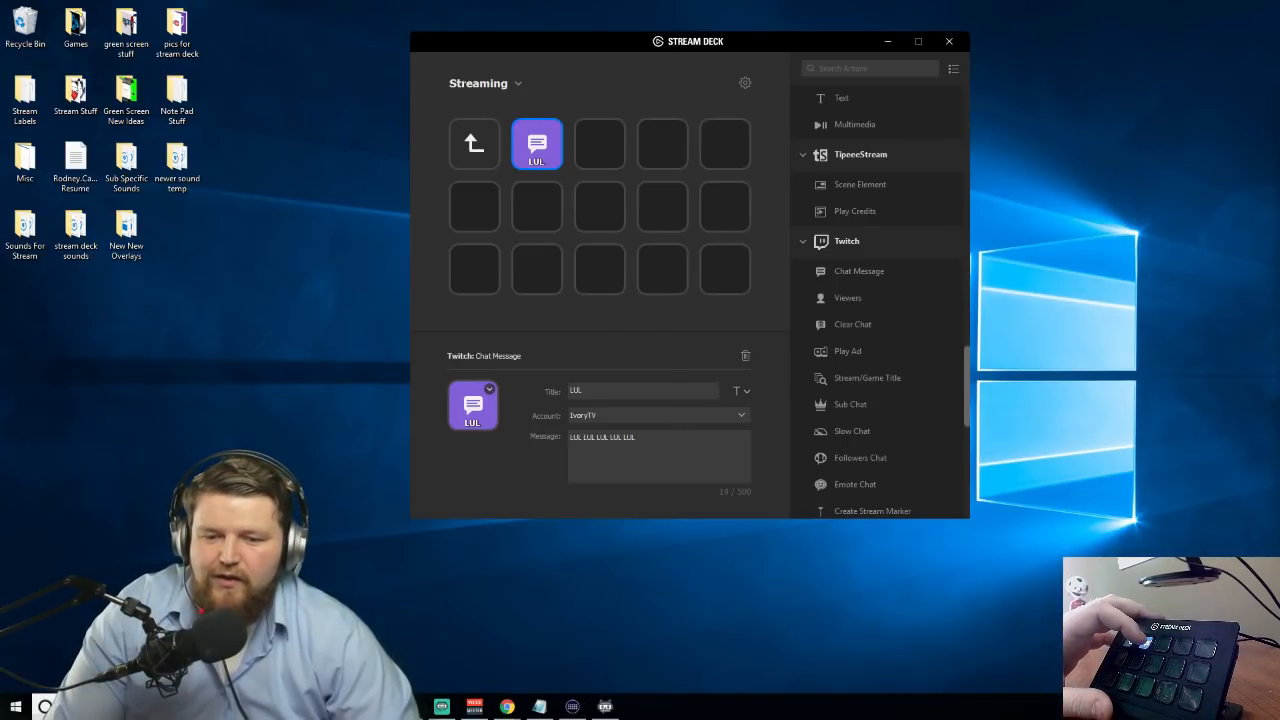
Check the test of the LUL key in the chat of the Twitch channel page in Chrome, and return to Stream Deck
mouse_move(512, 708)
click(578, 655)
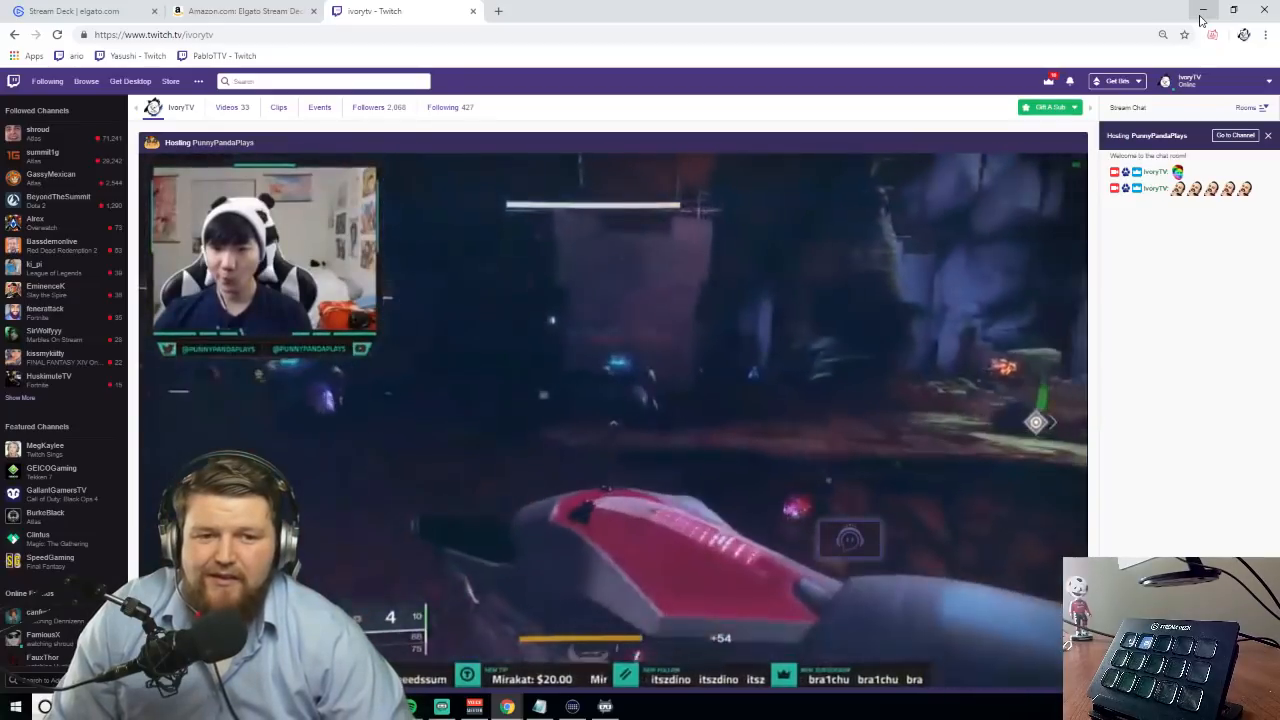
click(1202, 12)
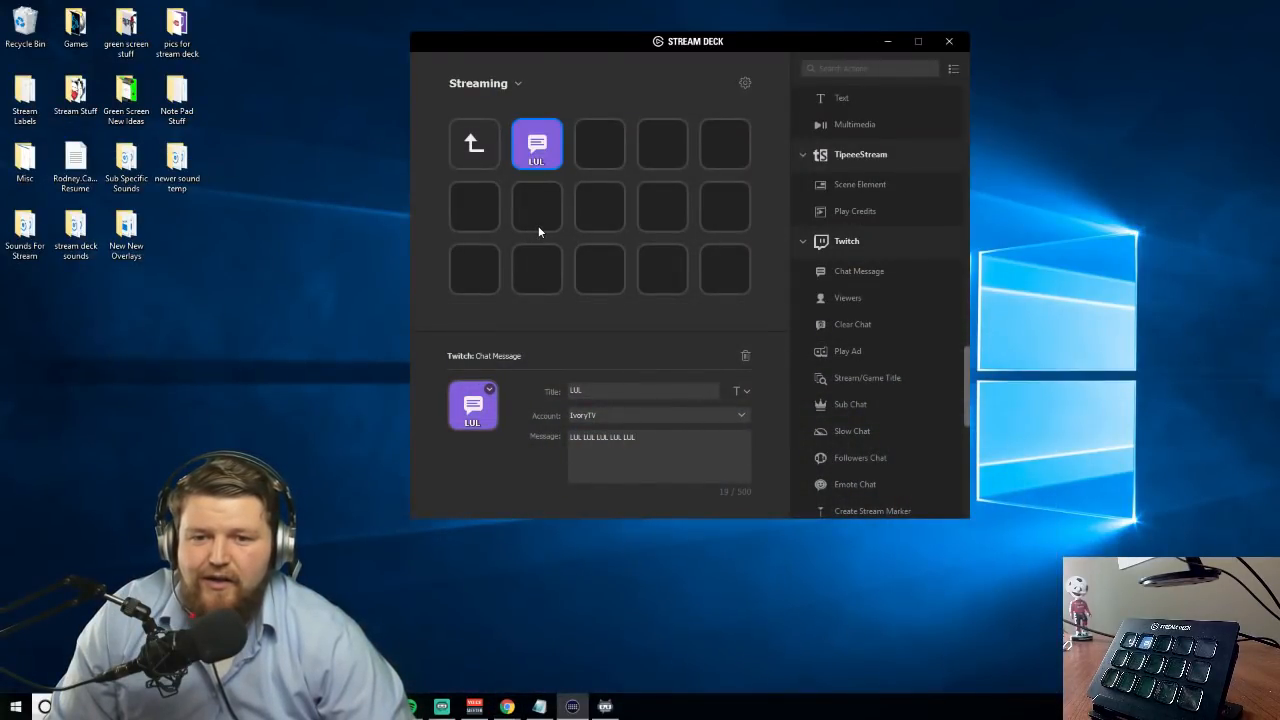
Add the Twitch Clear Chat action to the first row's third key and check its effect in the channel's chat in Chrome
scroll(890, 340, down, 2)
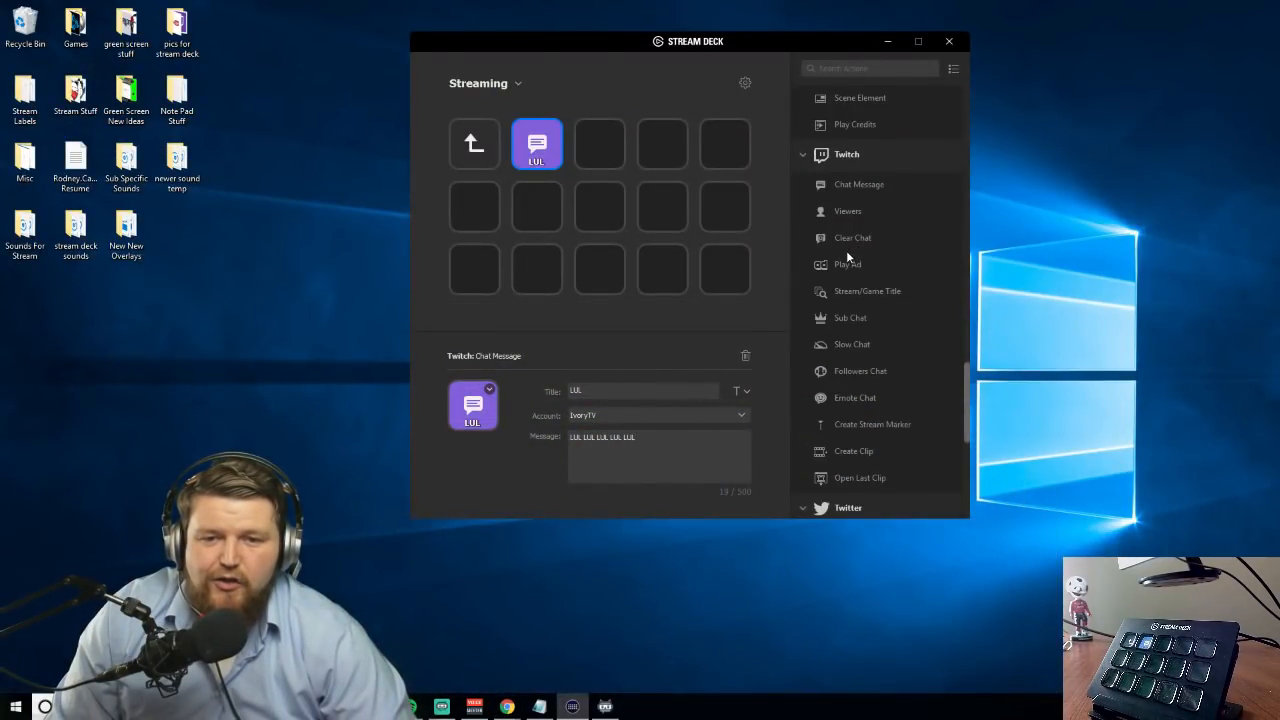
drag(850, 243, 603, 162)
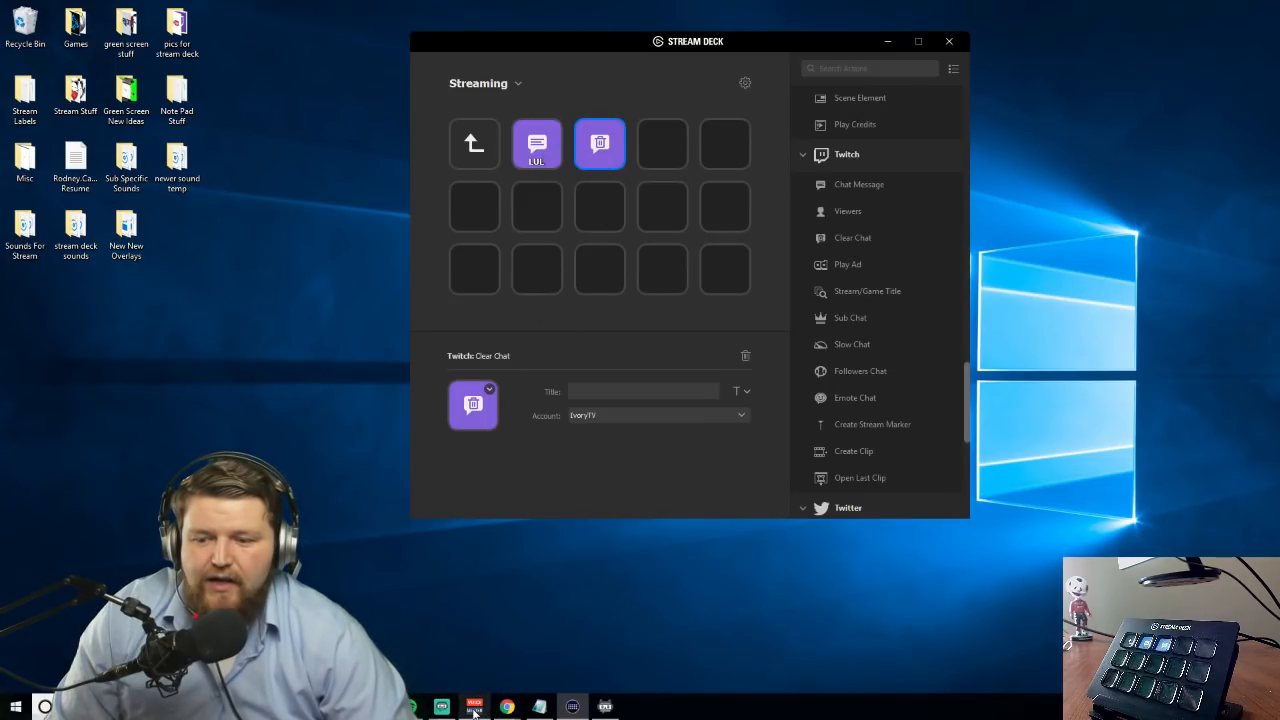
mouse_move(507, 706)
click(549, 681)
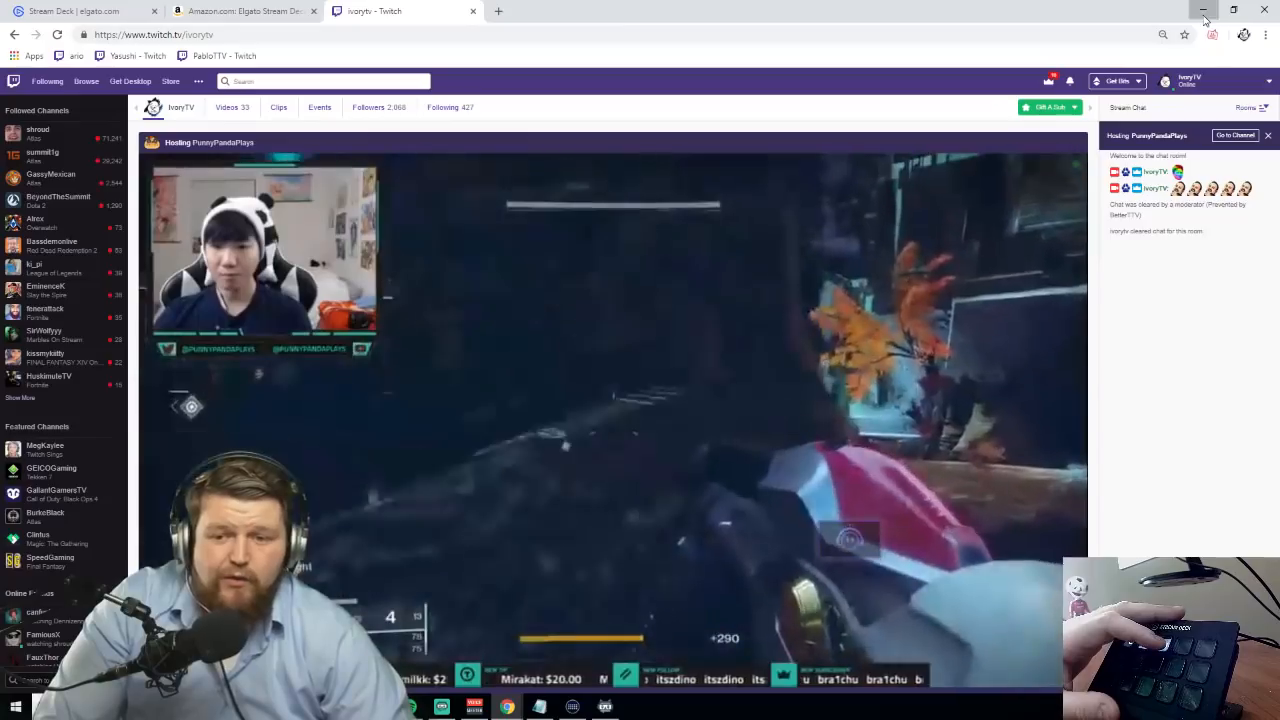
click(1204, 12)
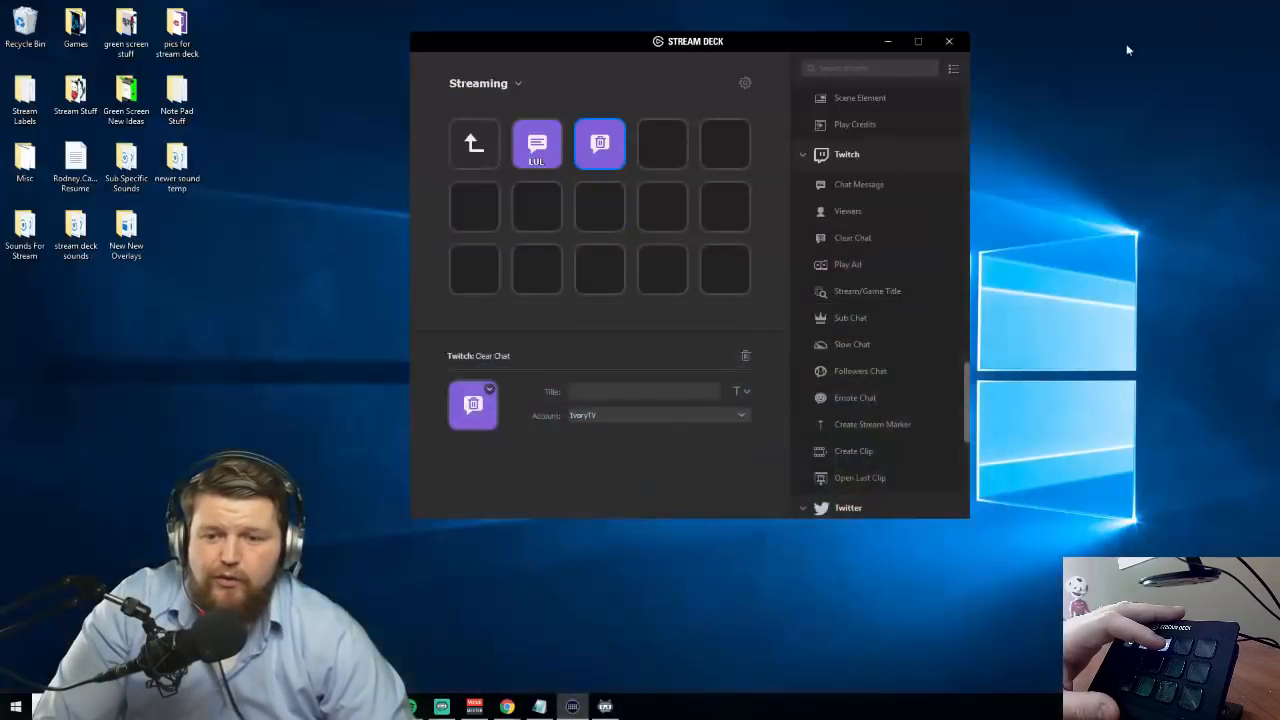
Add the Twitch Followers Chat action to the first row's fourth key and check its effect on the channel page in Chrome
drag(852, 373, 668, 160)
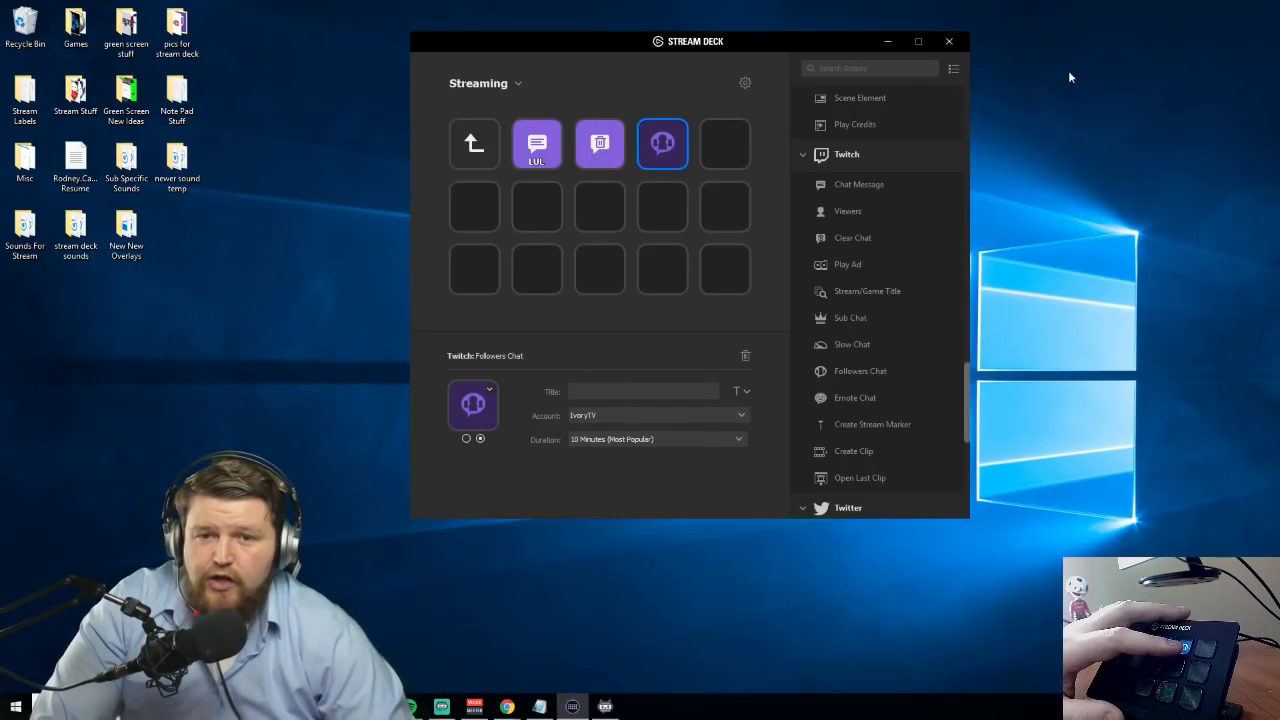
mouse_move(510, 703)
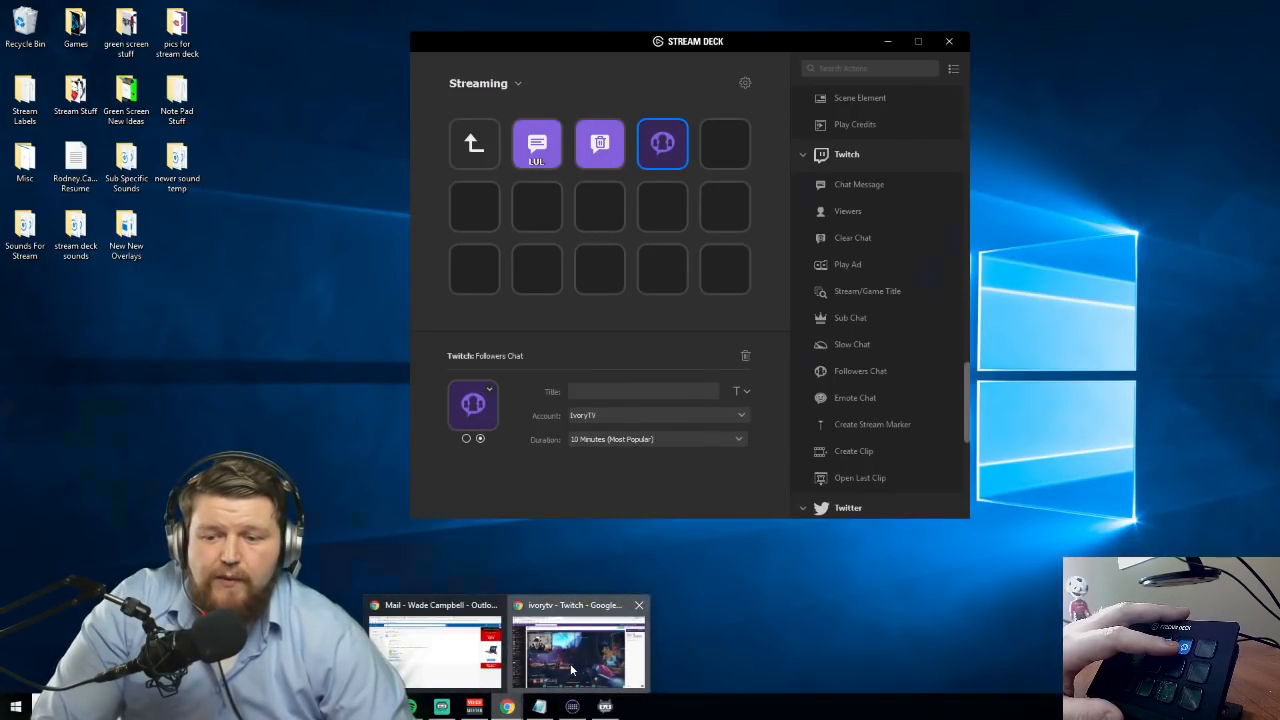
click(610, 660)
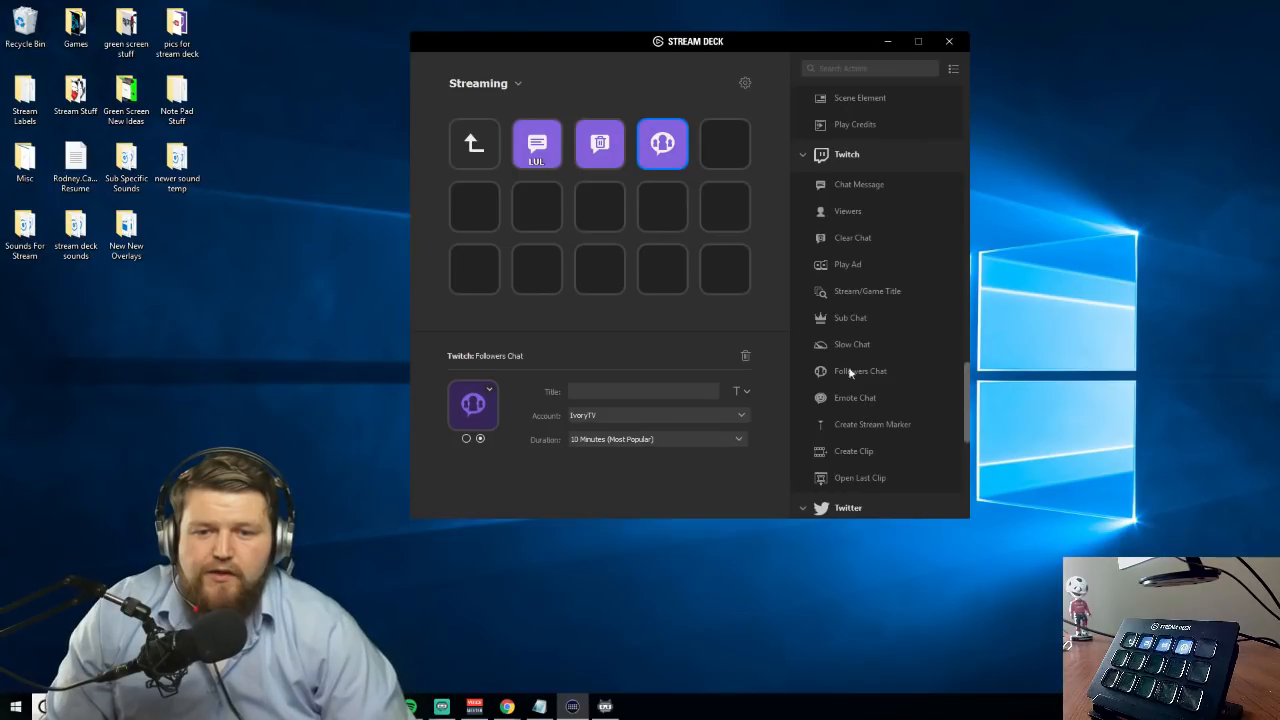
Add Sub Chat to the first row's fifth key and Stream/Game Title below it, titled RL, with stream title "Rocket League With Friends" and game "Rocket League"
drag(854, 313, 728, 146)
drag(878, 294, 726, 207)
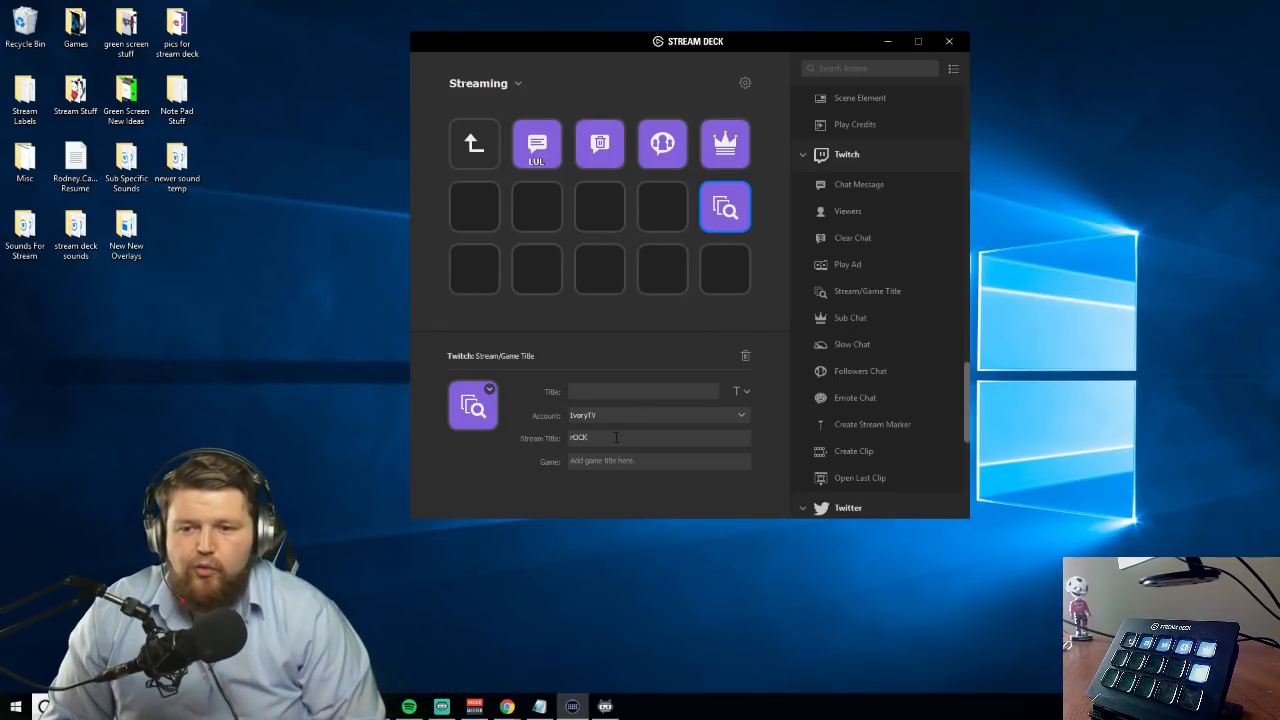
text(Rocket)
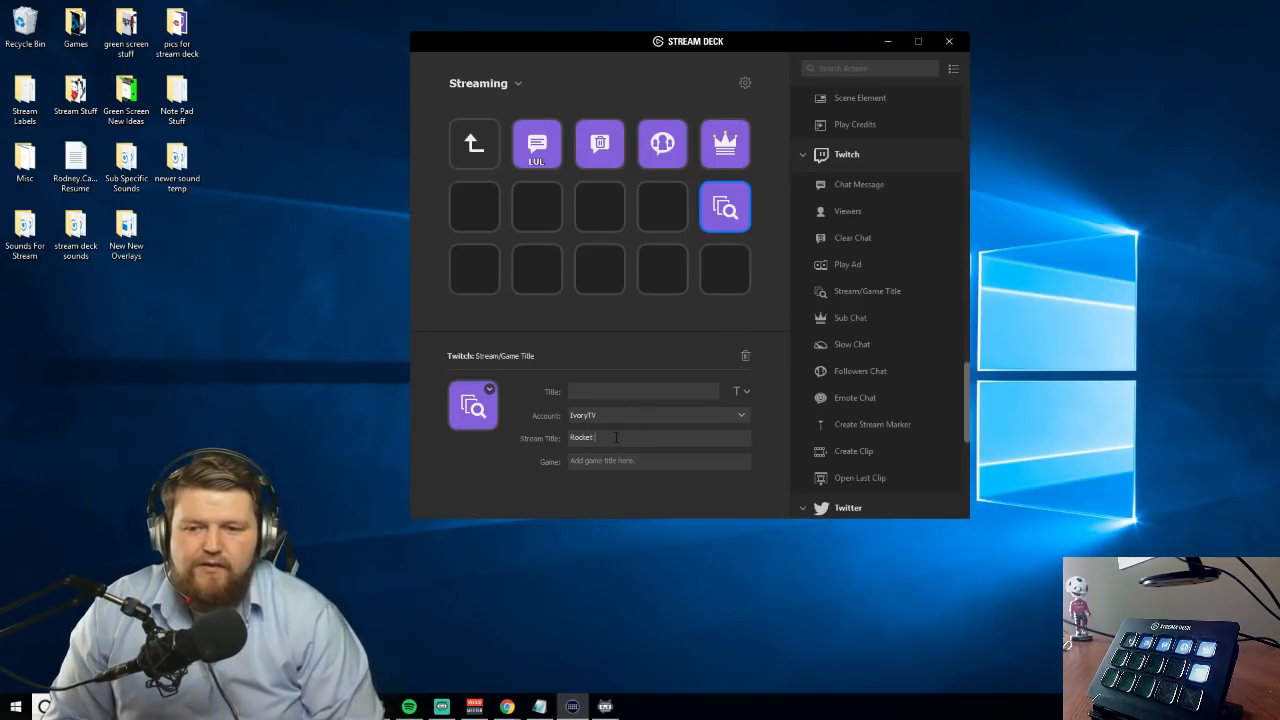
text( League With Friends)
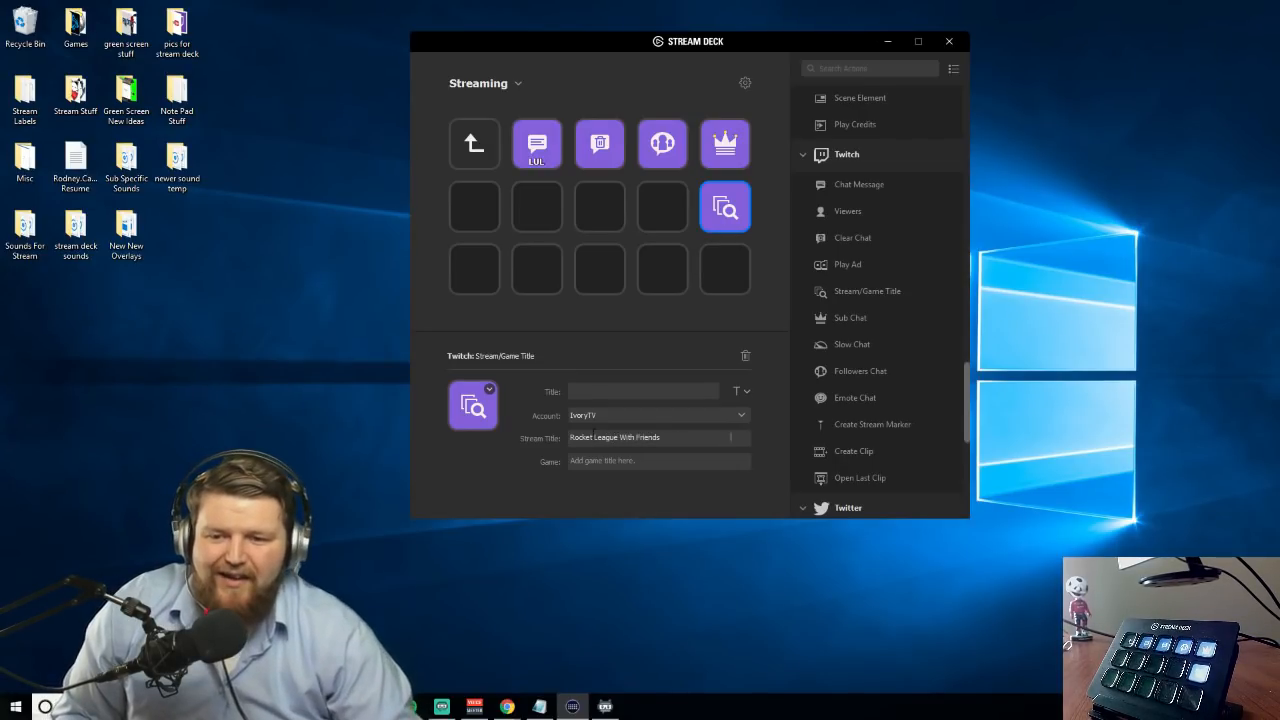
click(590, 460)
text(Rocket Le)
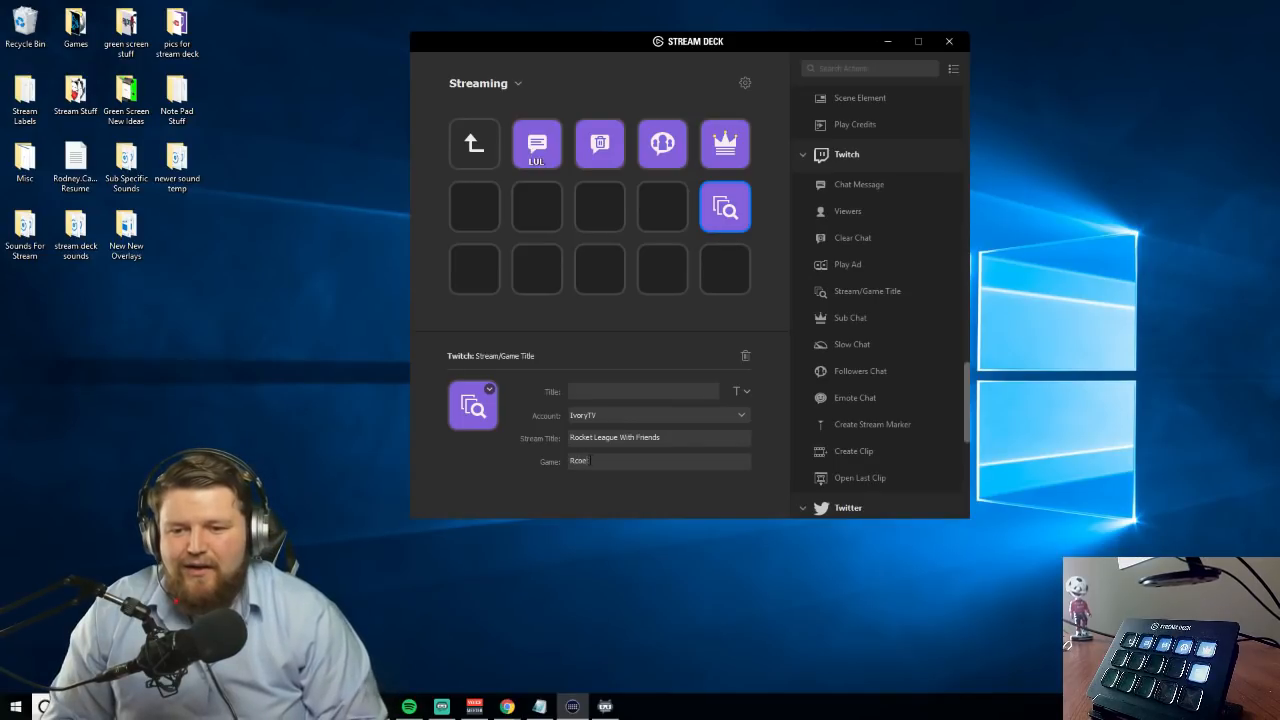
text(ague)
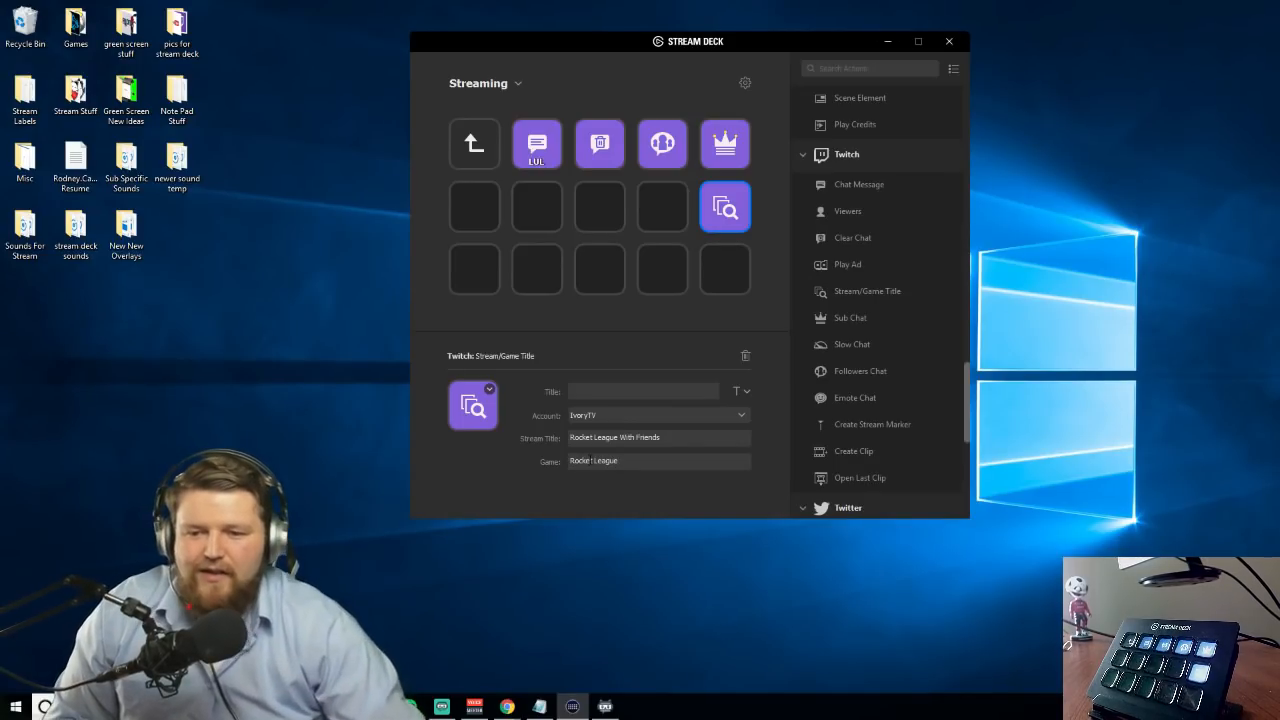
click(591, 390)
text(RL)
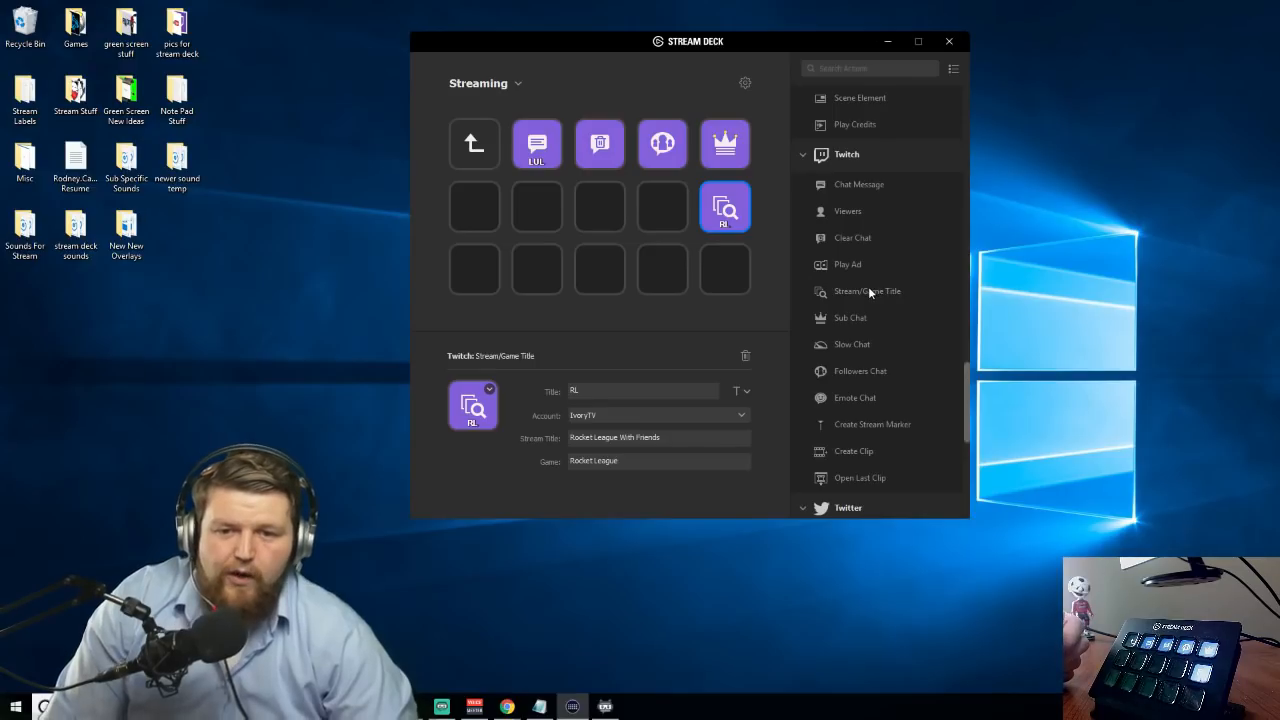
Add Play Ad to the second row's fourth key, Create Stream Marker to the third row's fifth key and Create Clip to its fourth
drag(856, 268, 664, 210)
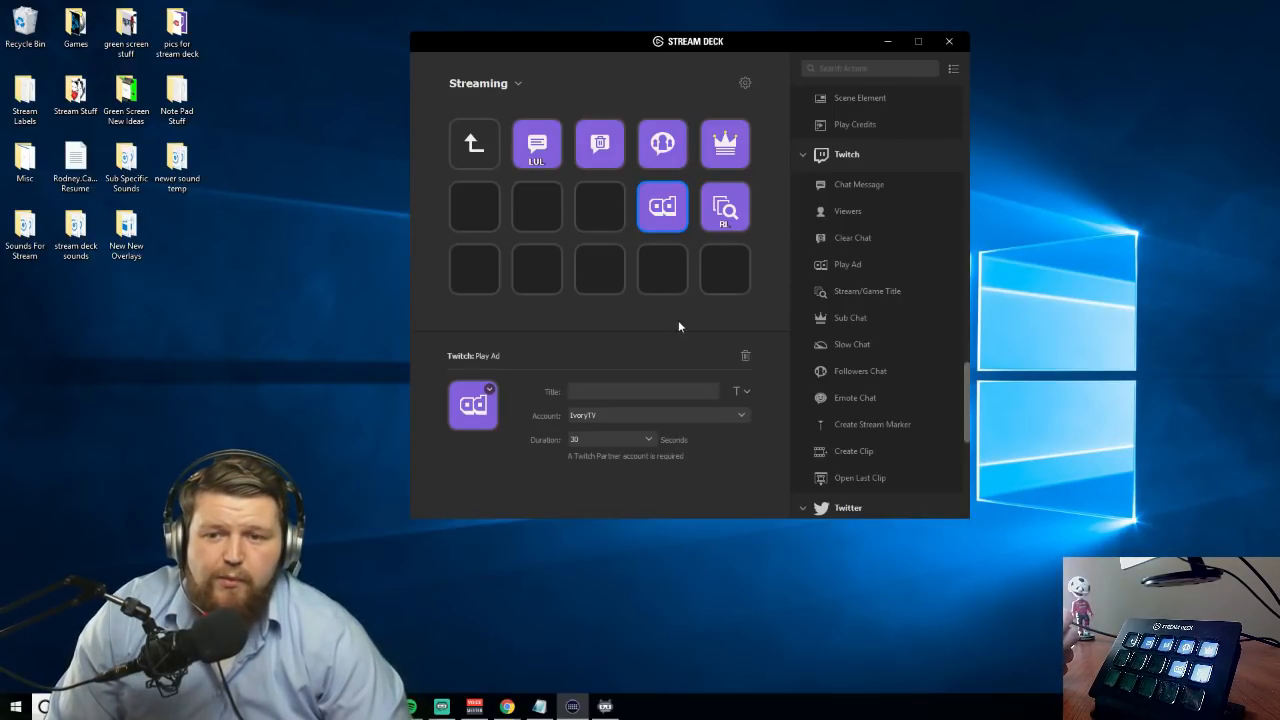
click(603, 441)
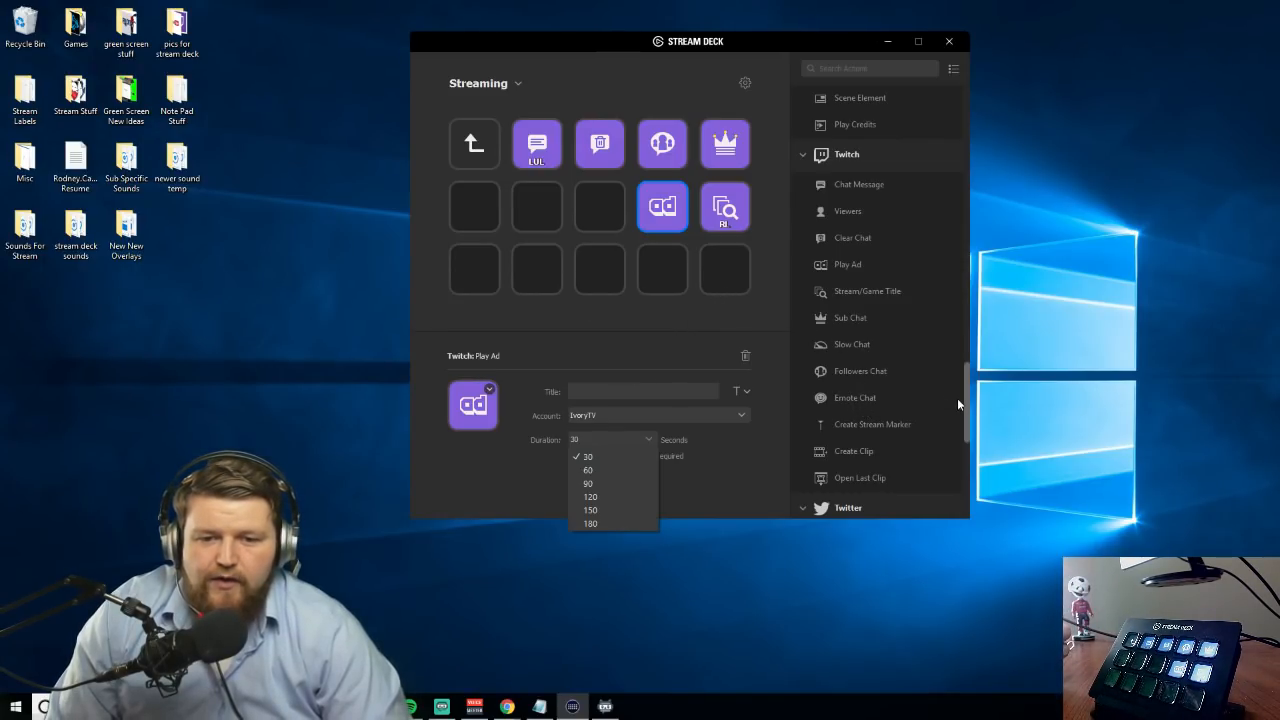
scroll(957, 404, down, 2)
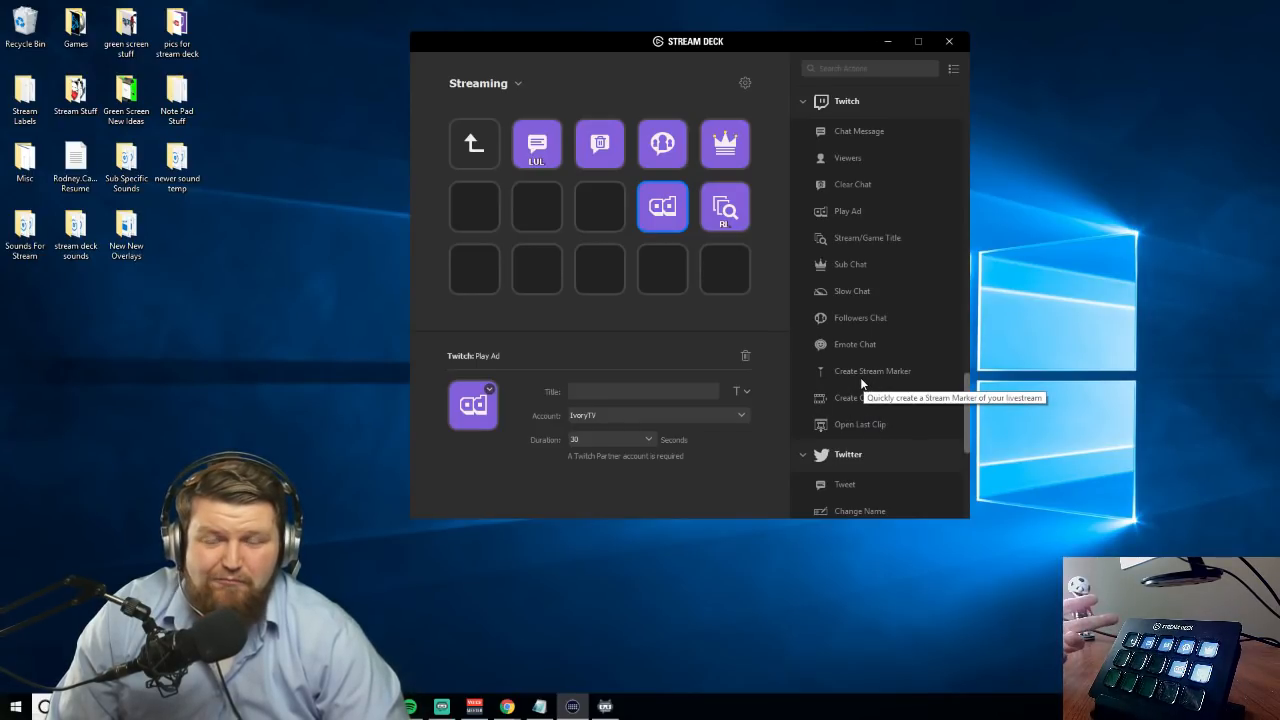
drag(842, 372, 716, 280)
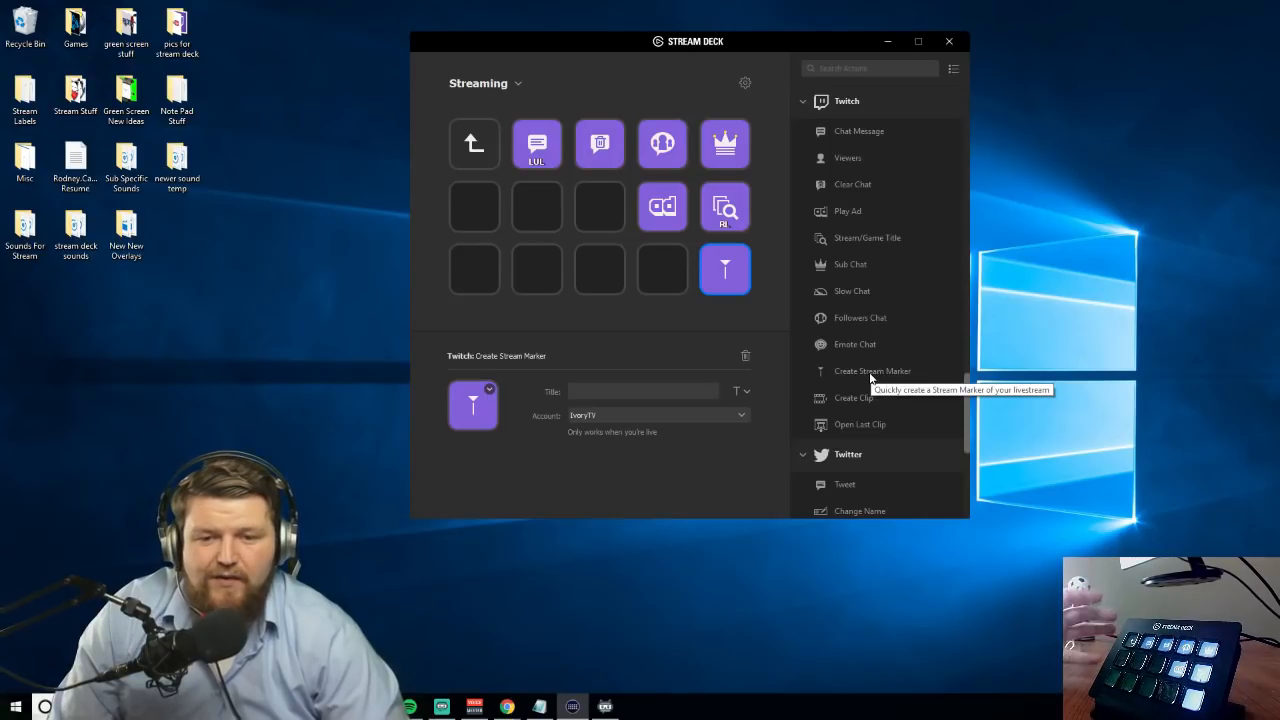
drag(852, 398, 668, 268)
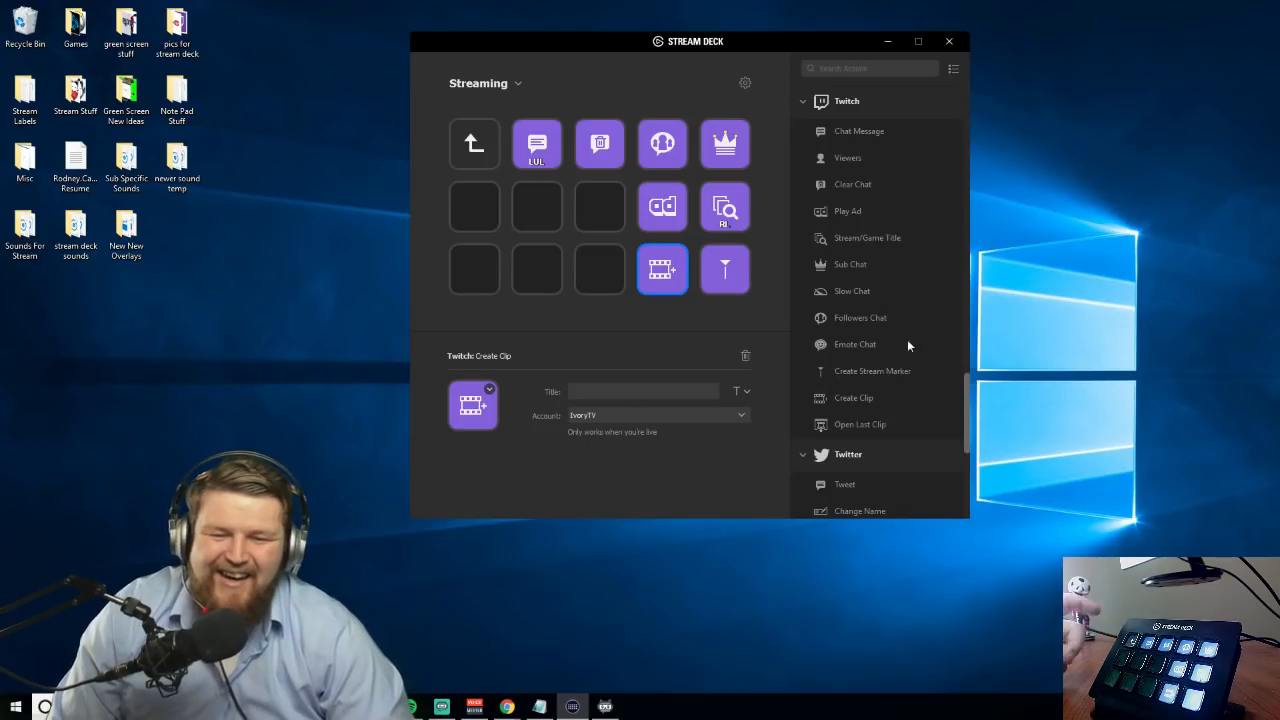
Create a folder titled Twitter on the center key and open it
click(610, 226)
right_click(613, 221)
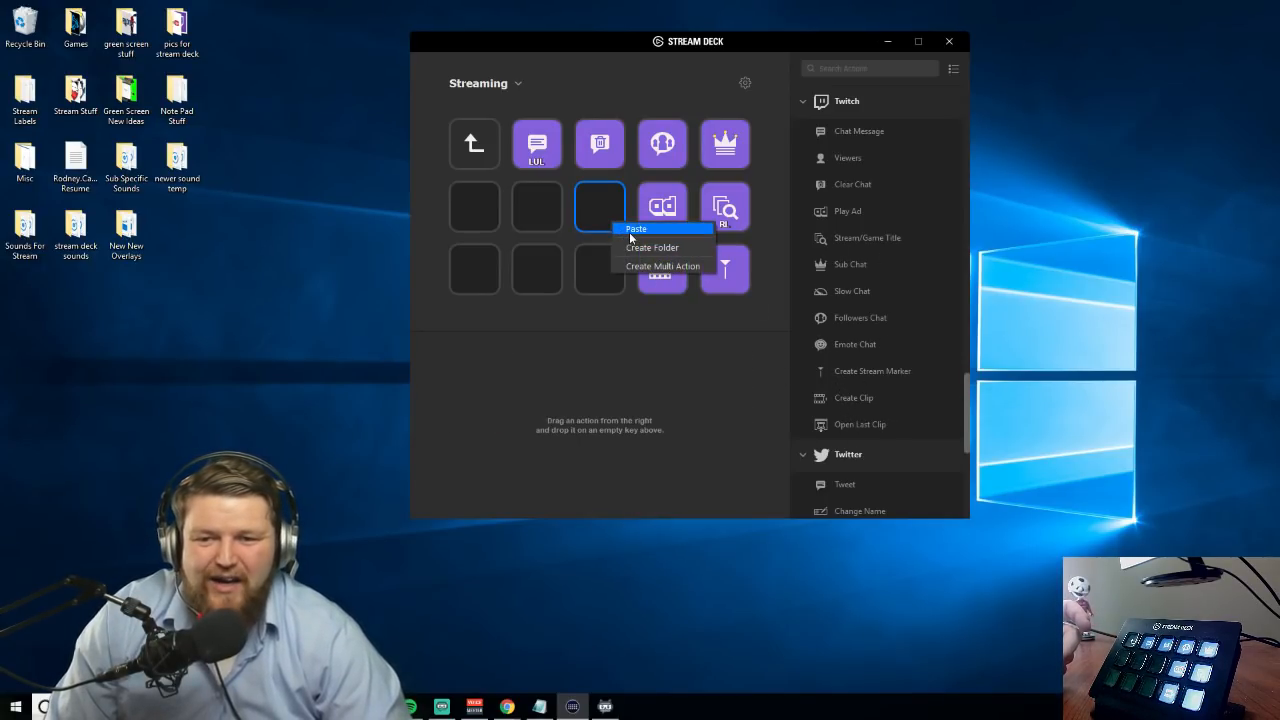
click(631, 249)
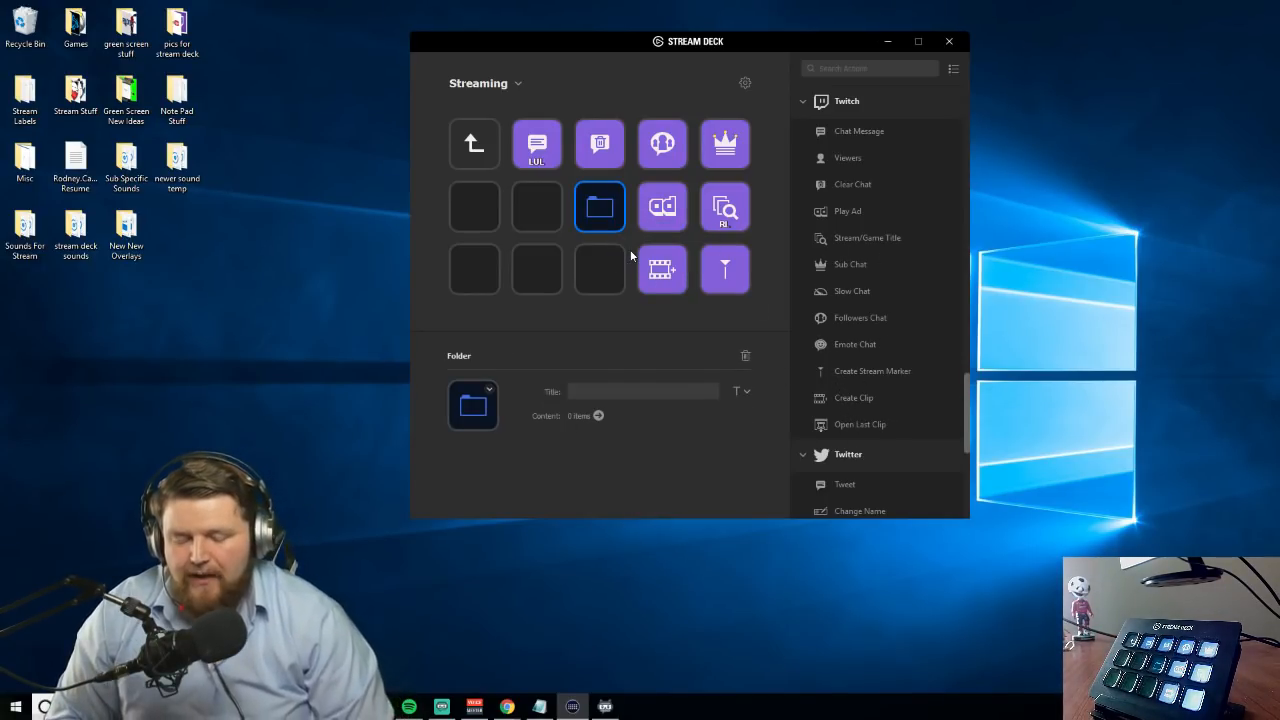
text(Twitter)
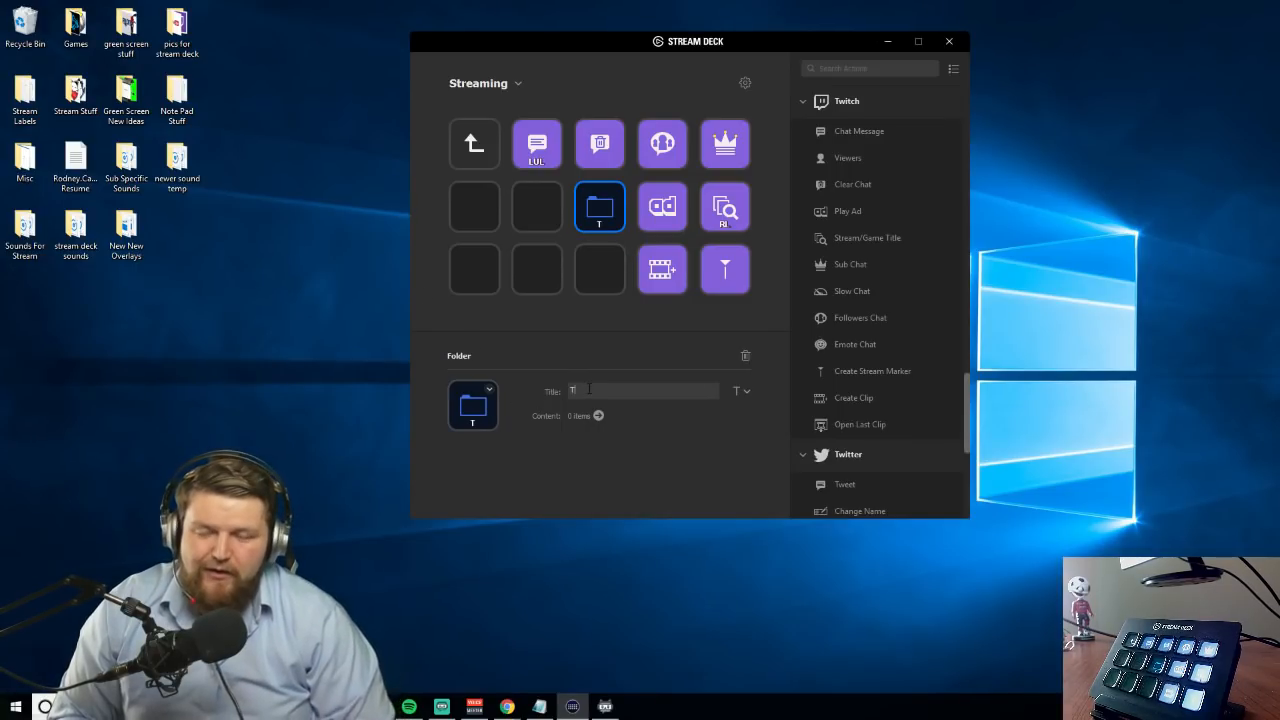
click(553, 250)
double_click(600, 210)
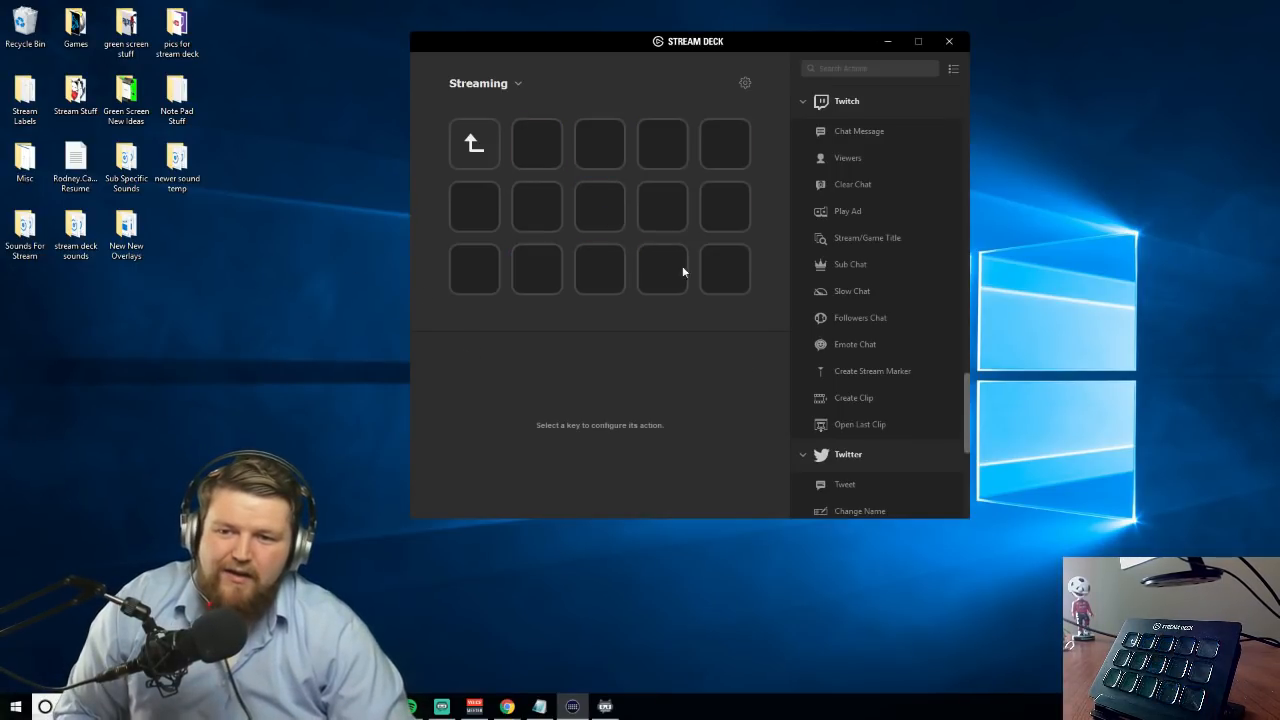
Add the Twitter Tweet action to the first row's second key with the text "Making a Tutorial on Elgato Stream Deck"
scroll(832, 347, down, 3)
drag(850, 238, 533, 143)
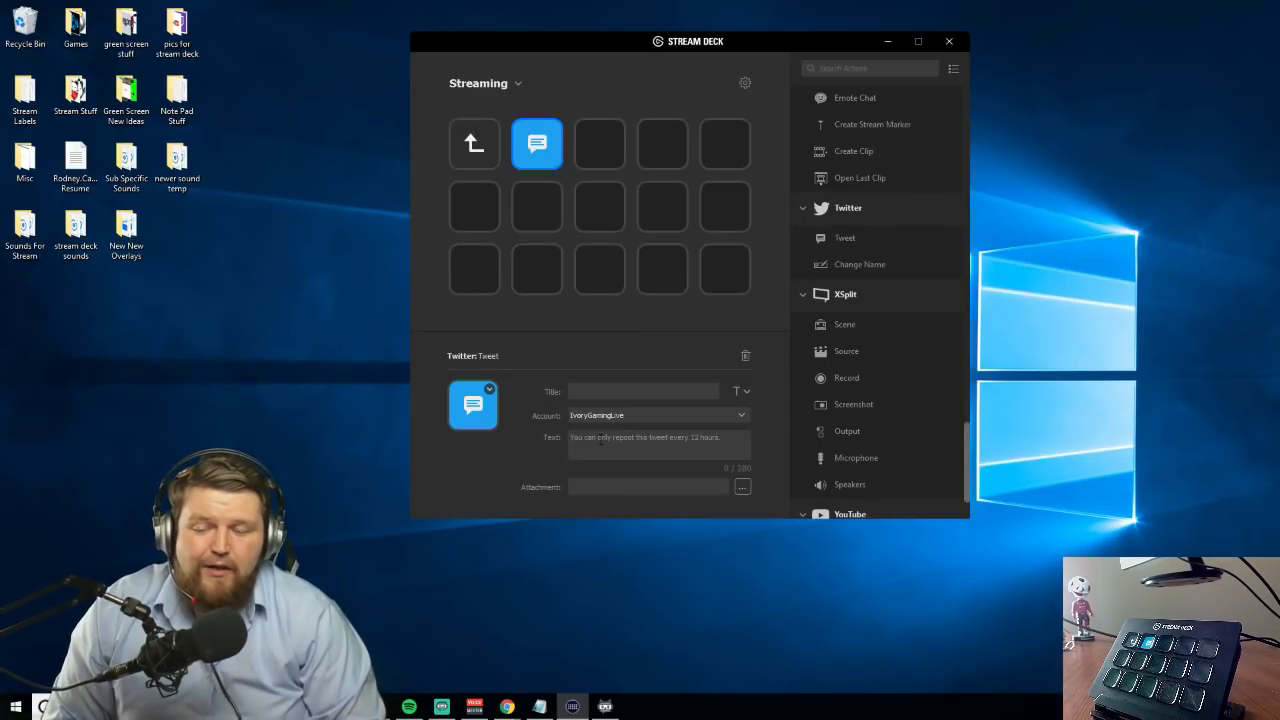
click(599, 440)
text(Making a Tutorial on Elgato Stream Deck)
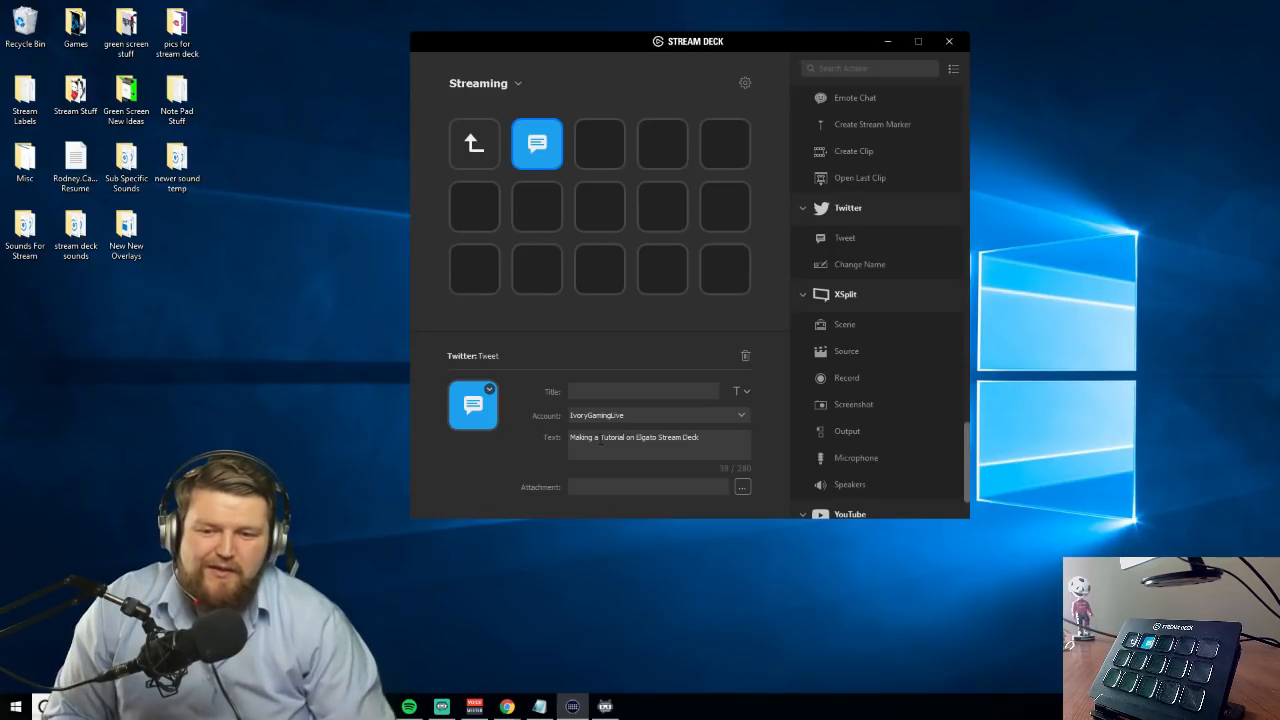
click(643, 391)
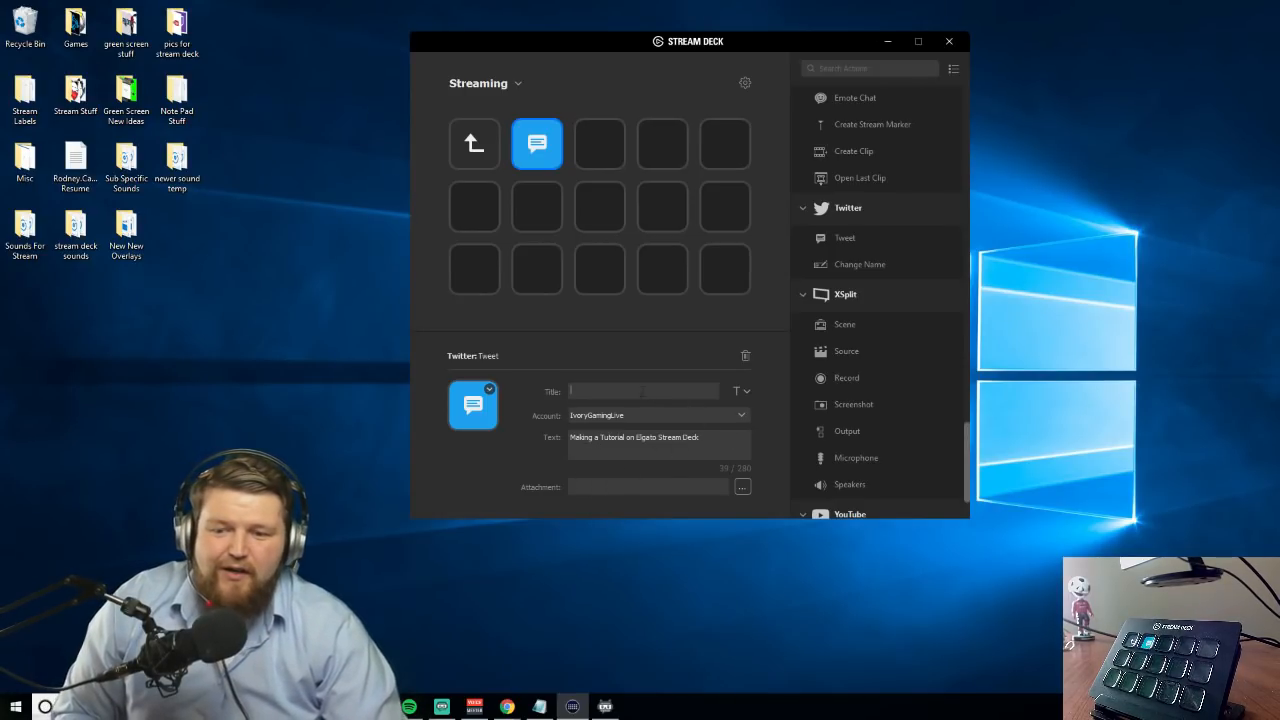
Add the hashtags #StreamDeck and #Tutorial on separate lines below the existing tweet text
click(715, 436)
key(Return)
text(#StreamDeck)
key(Return)
text(#Tu)
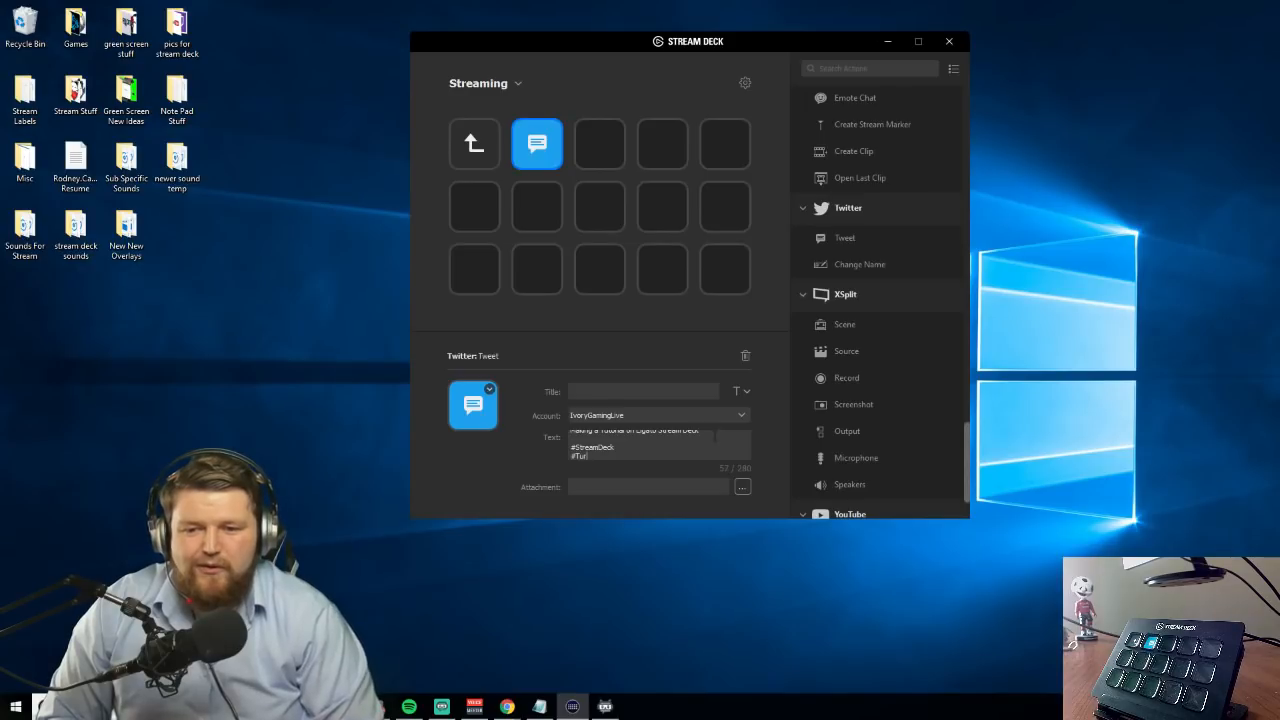
text(torial)
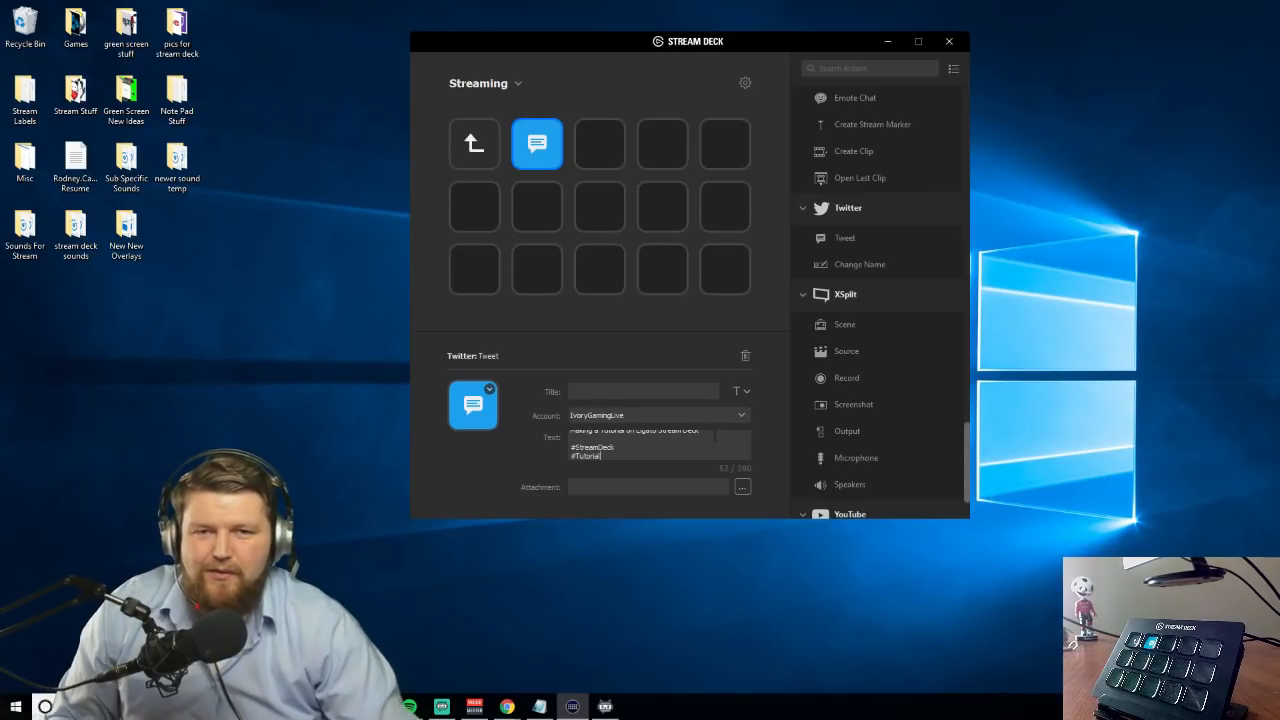
key(BackSpace)
key(BackSpace)
key(BackSpace)
key(BackSpace)
key(BackSpace)
key(BackSpace)
key(BackSpace)
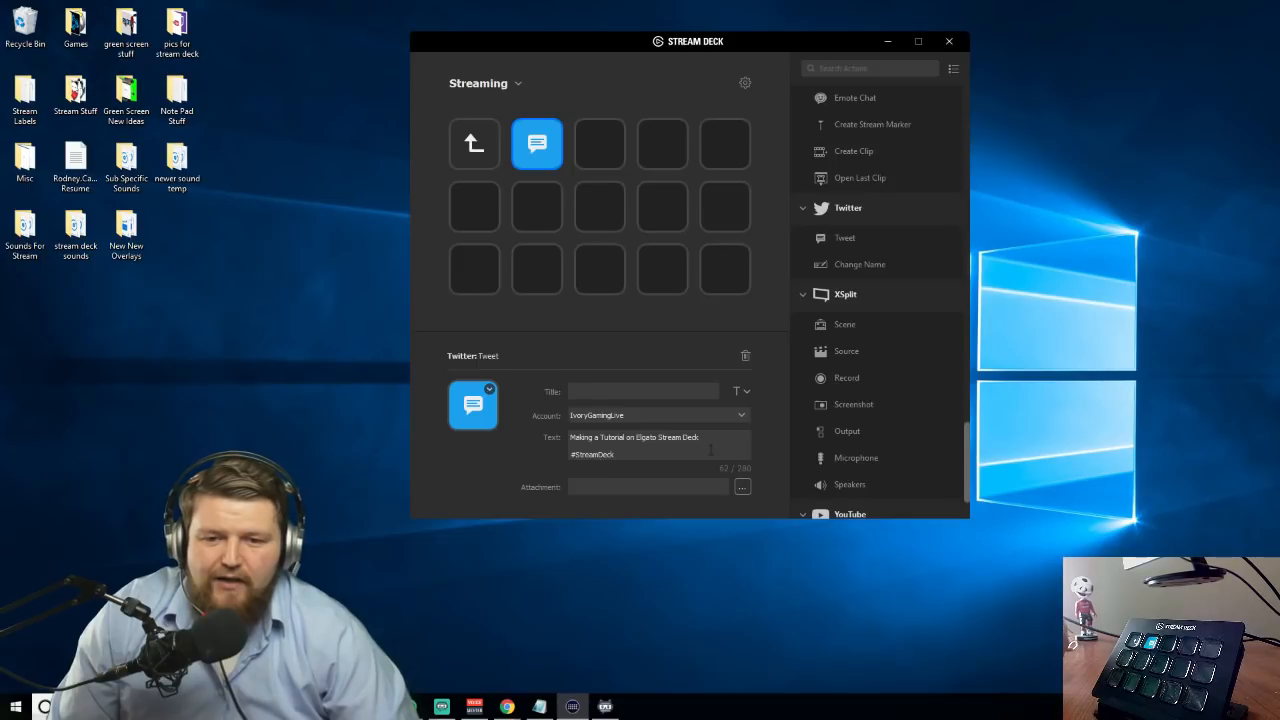
scroll(696, 435, down, 1)
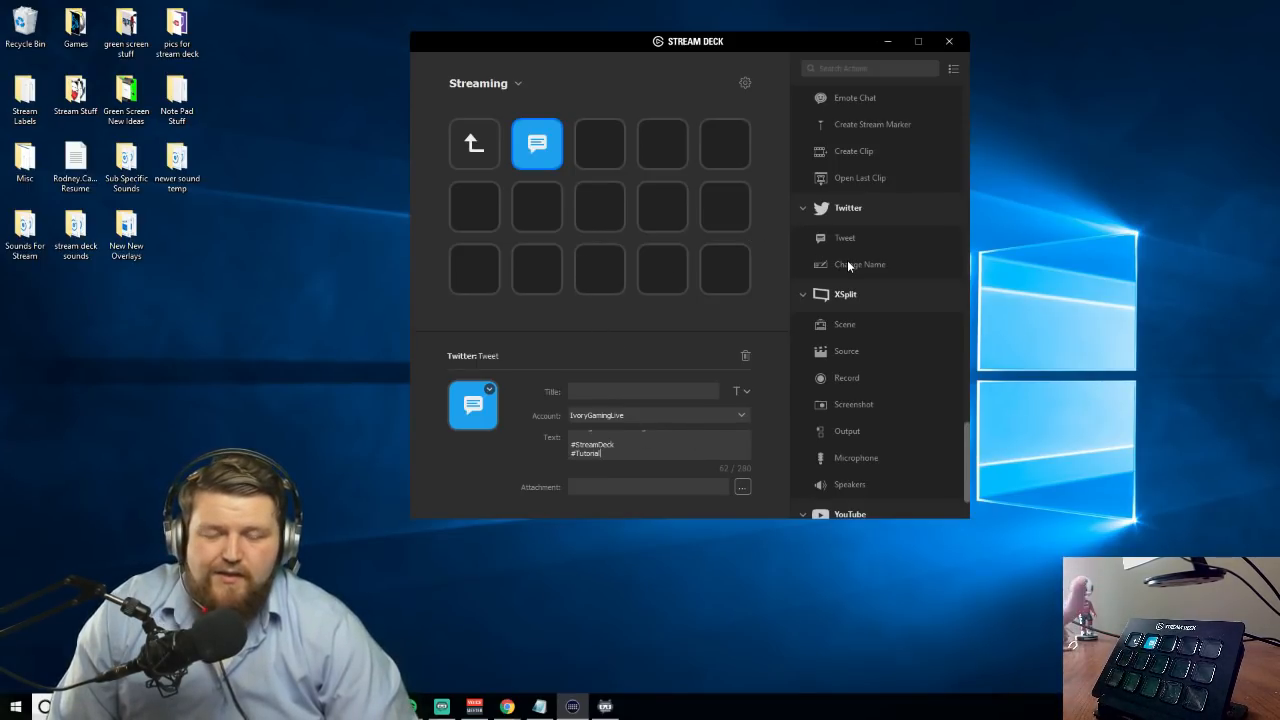
Create a folder titled asdf on the center key and open it
click(618, 219)
right_click(613, 217)
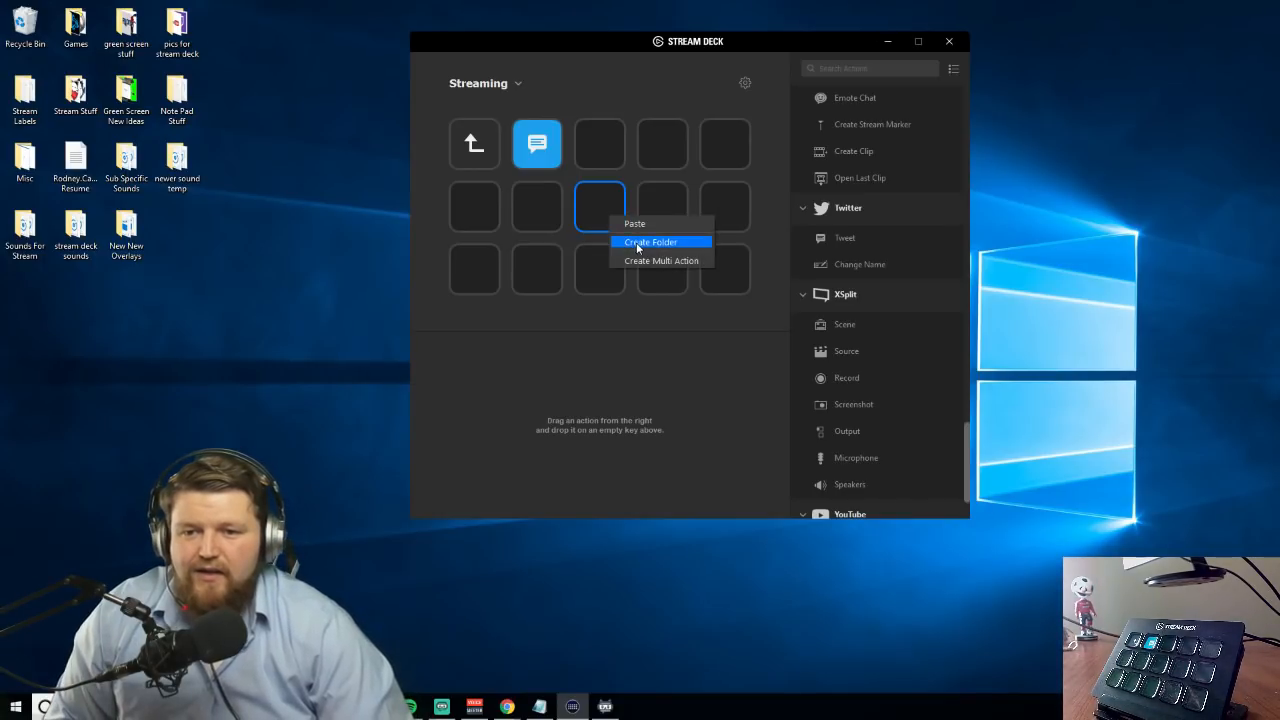
click(650, 242)
click(601, 390)
text(asdf)
double_click(589, 223)
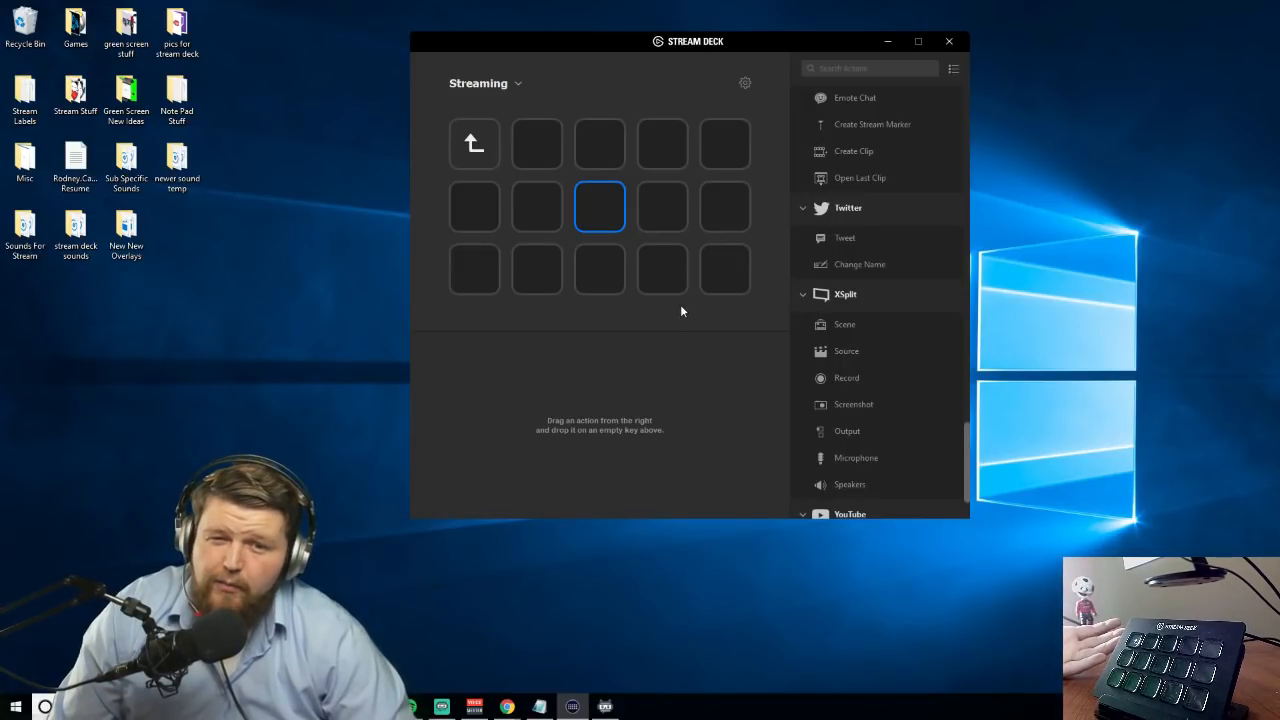
Add XSplit Scene and Source to the first row's third and fourth keys, and XSplit Microphone to the second row's fifth key
drag(845, 324, 600, 144)
drag(844, 352, 663, 143)
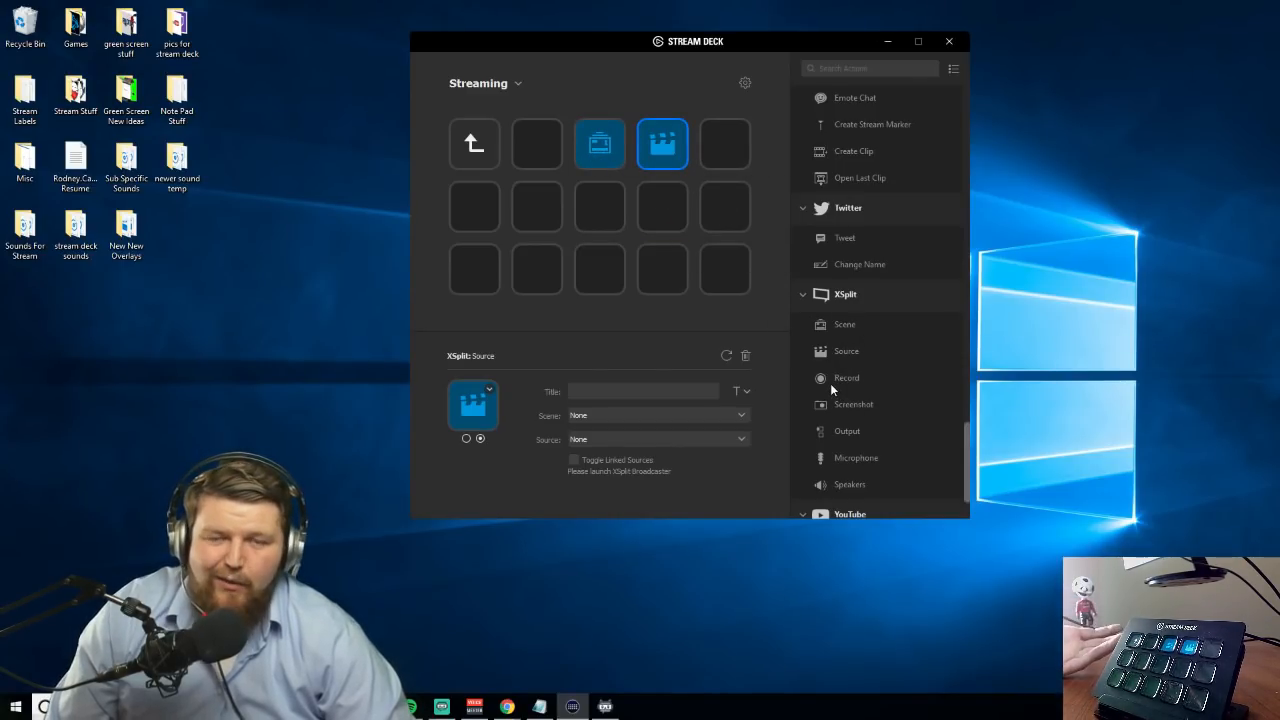
scroll(826, 380, down, 2)
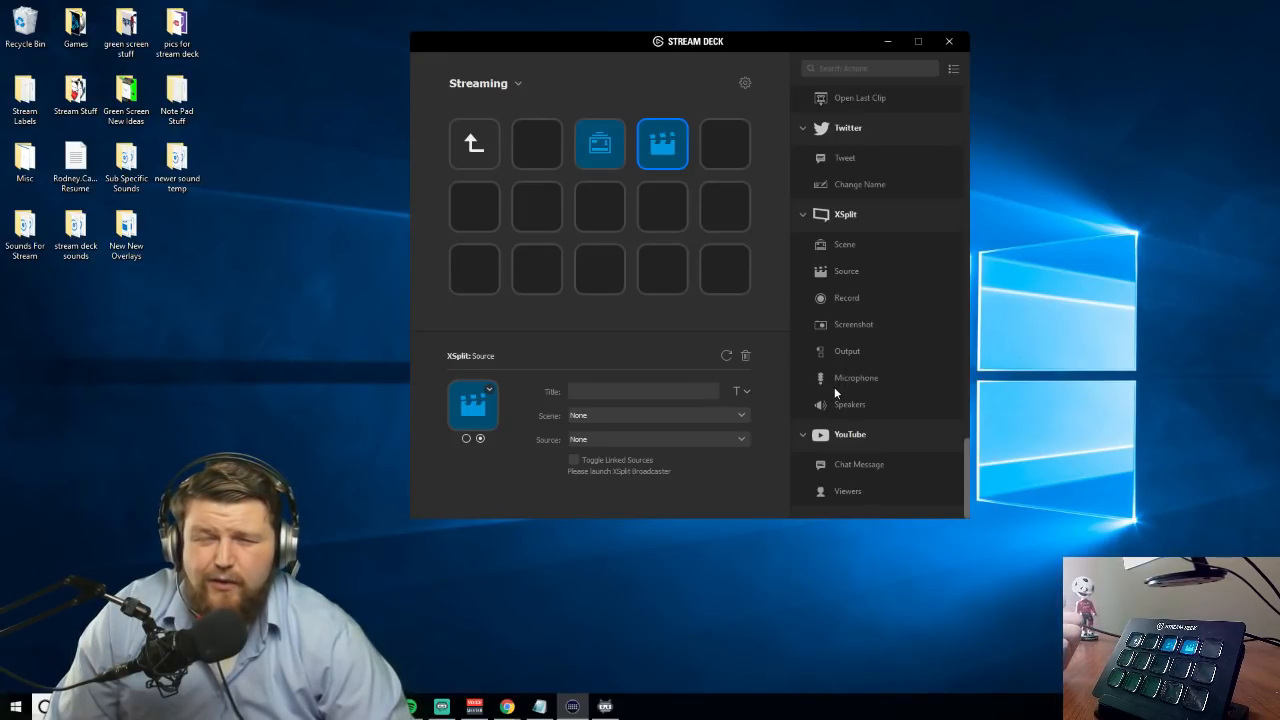
drag(851, 386, 725, 207)
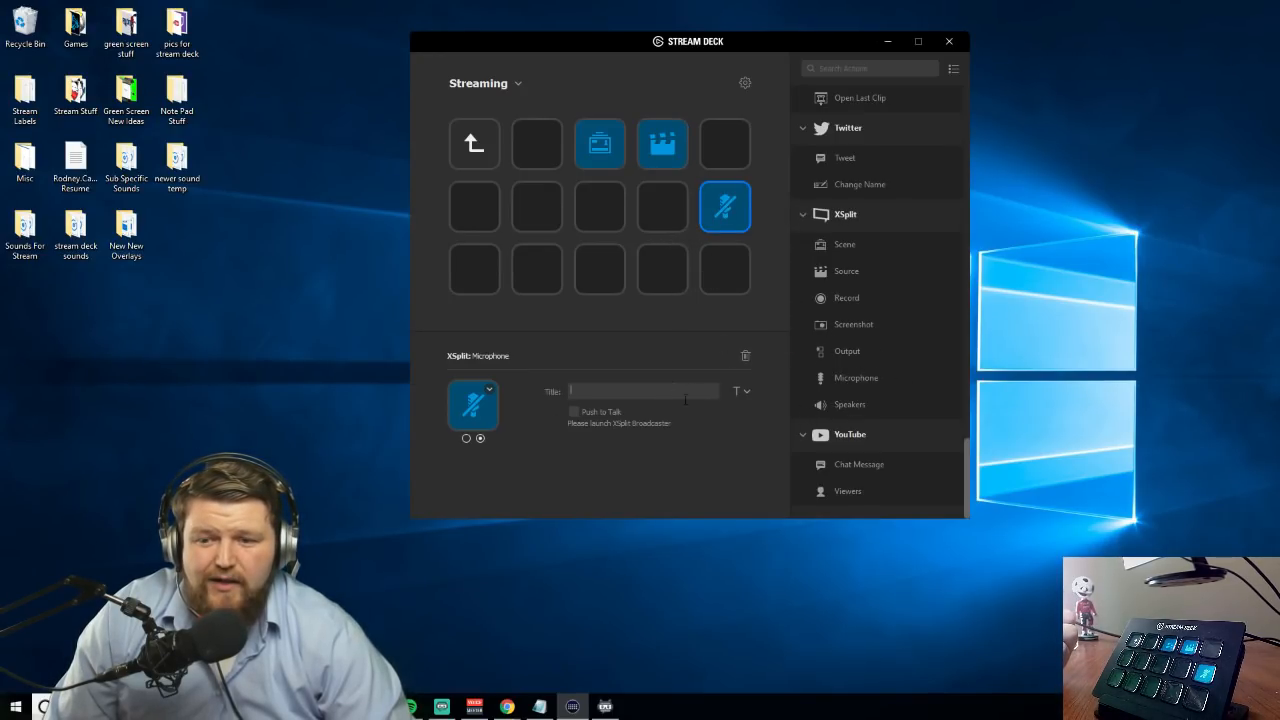
click(738, 390)
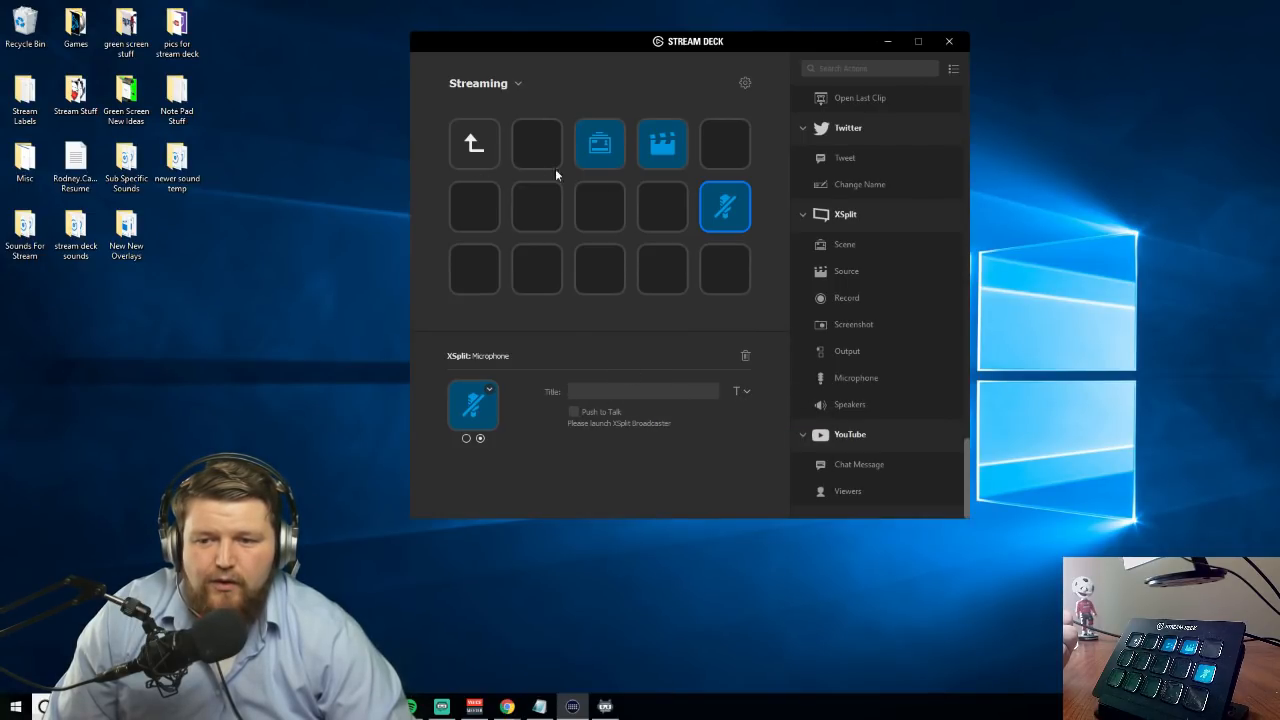
Create a folder titled Youtube on the center key and open it
click(616, 228)
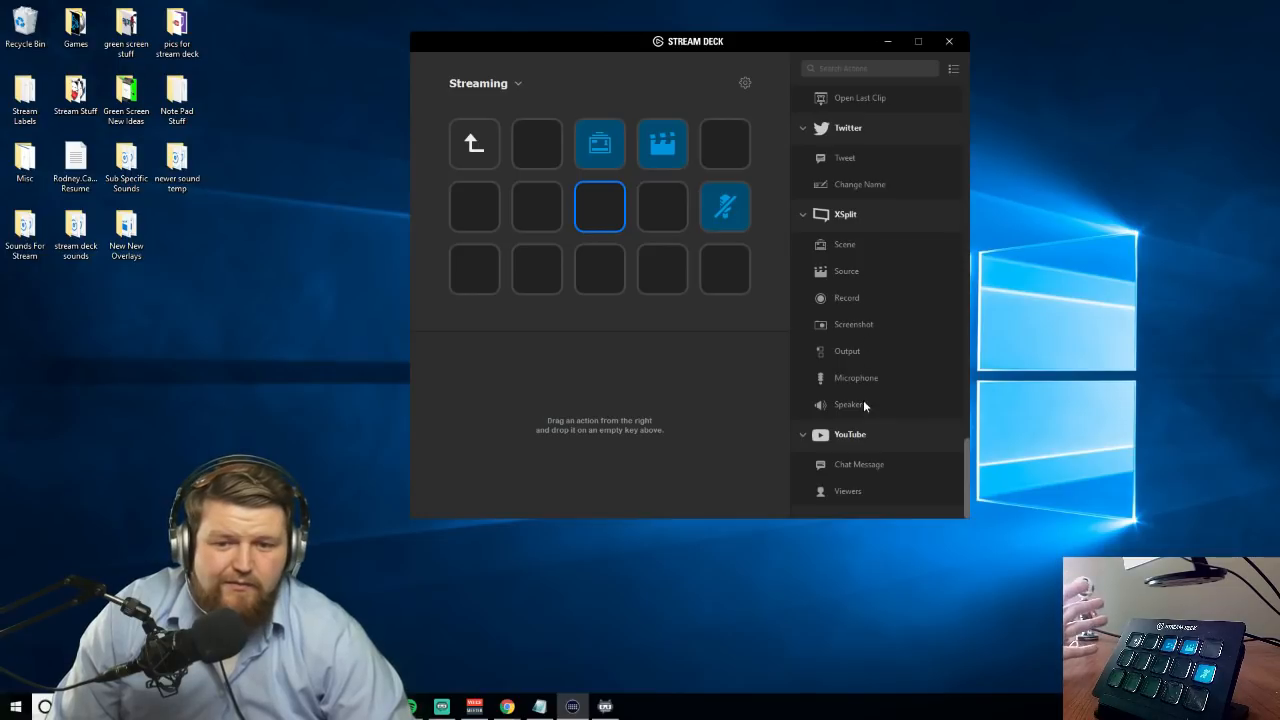
right_click(606, 208)
click(625, 232)
click(609, 390)
text(Youtube)
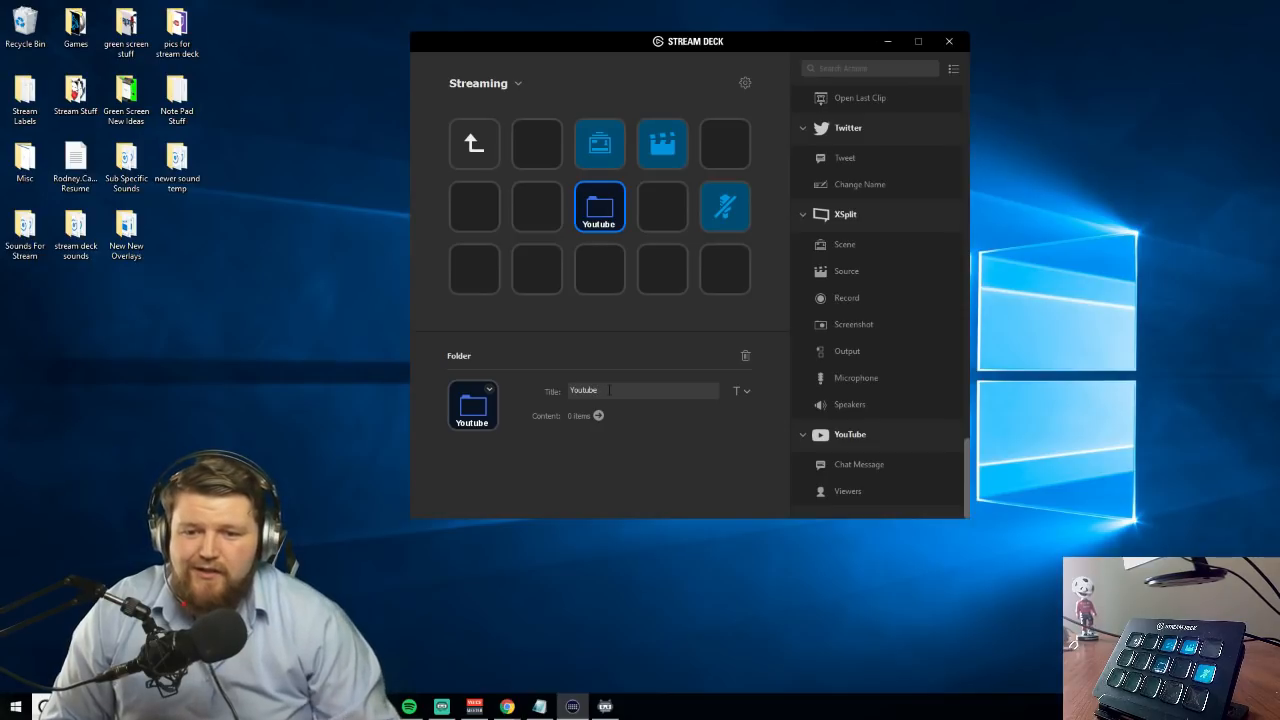
double_click(617, 220)
Add YouTube Chat Message with the message "Hello Everybody" to the first row's second key and YouTube Viewers to its third
drag(844, 470, 537, 143)
drag(844, 489, 600, 143)
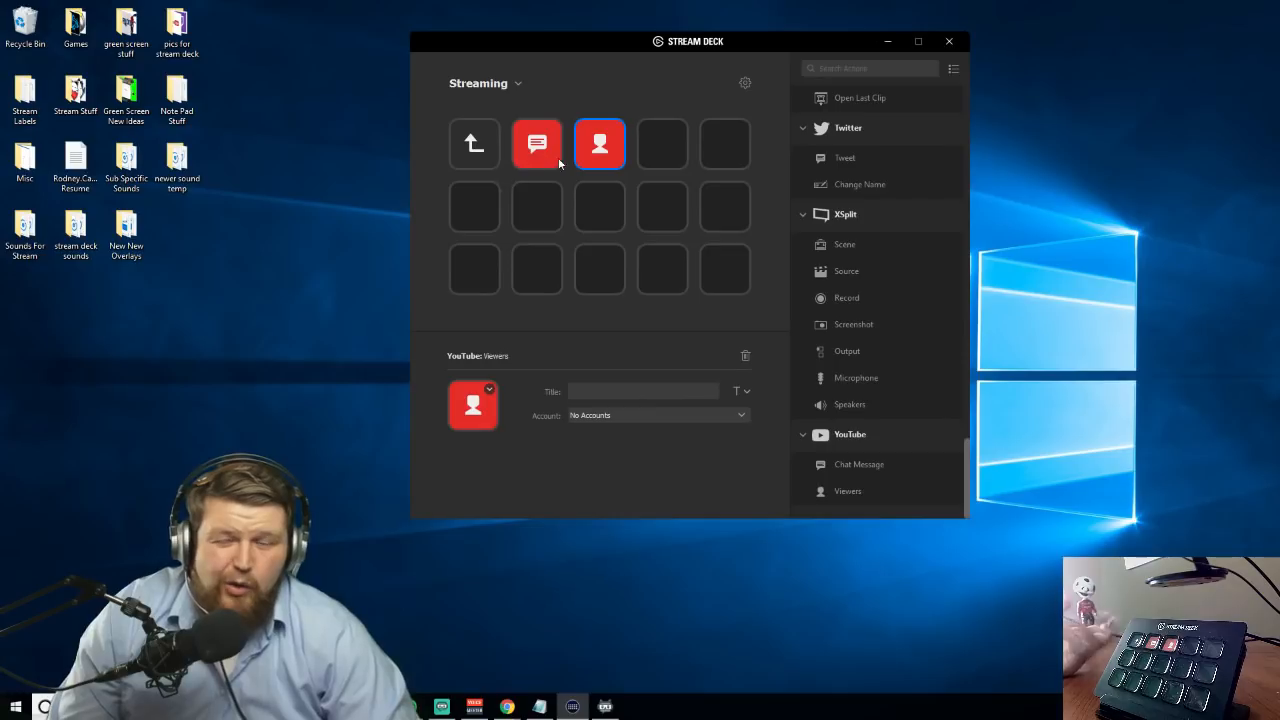
click(549, 152)
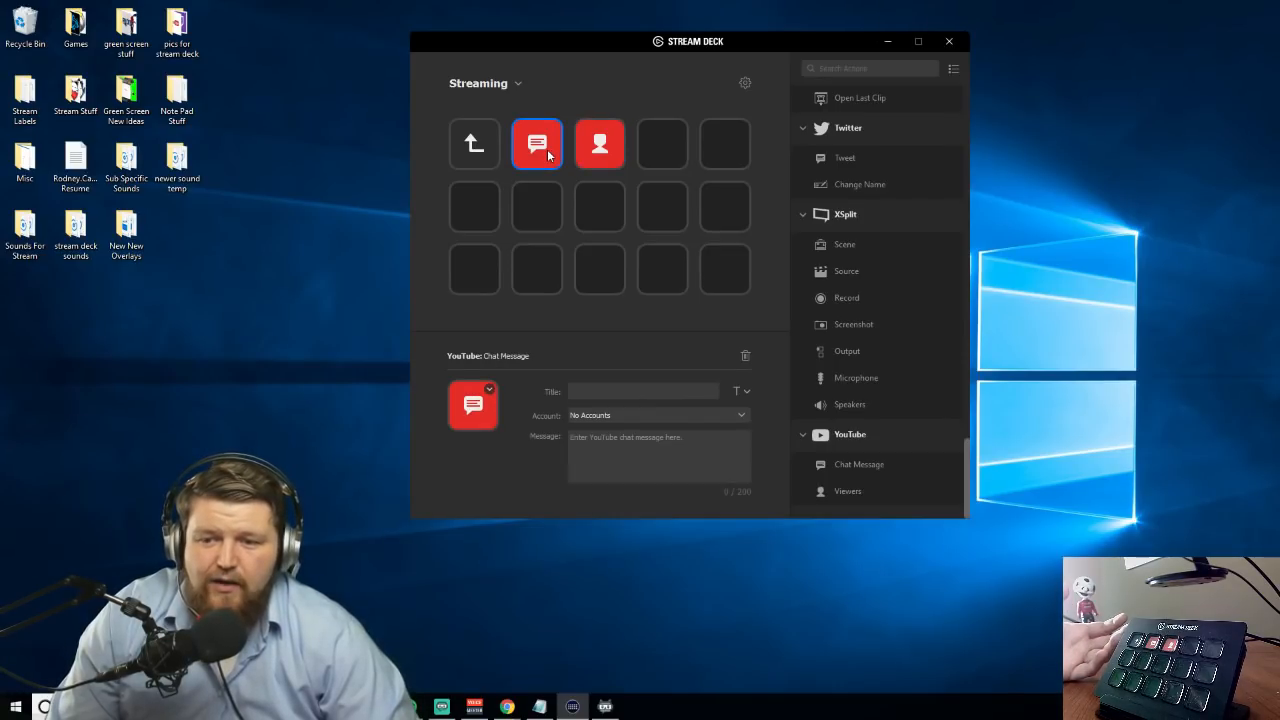
click(586, 454)
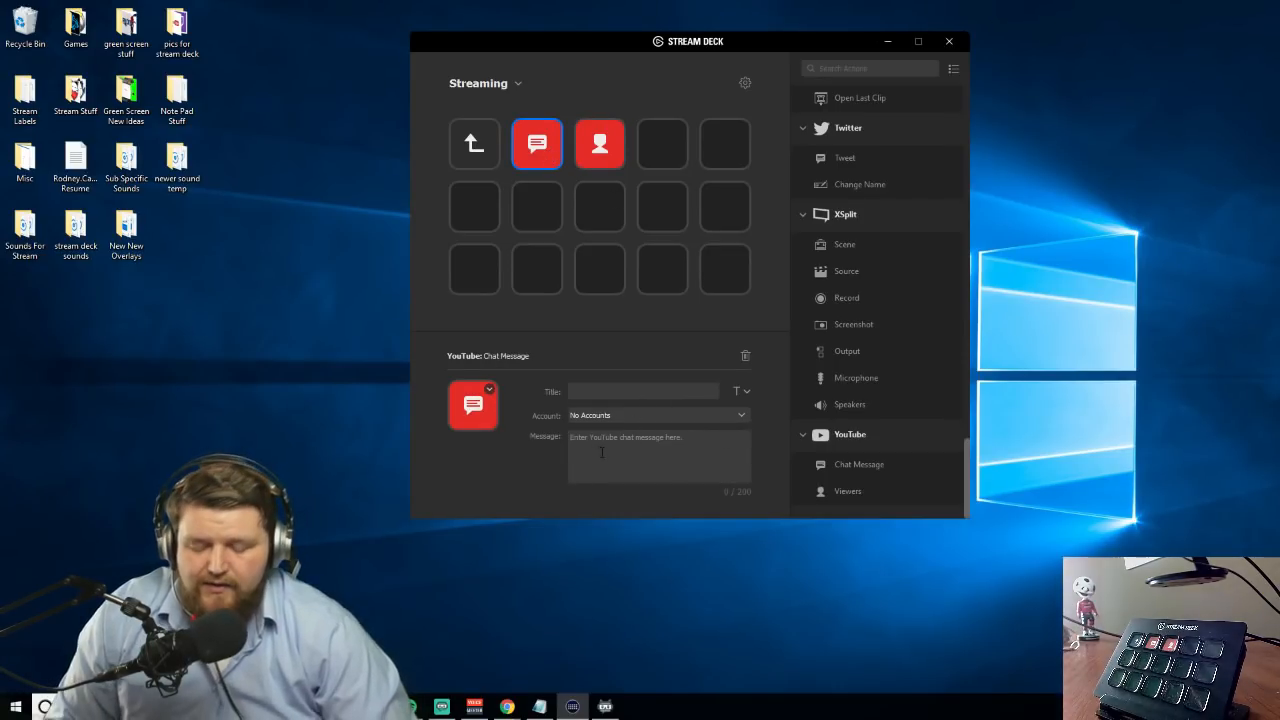
text(H)
text(body)
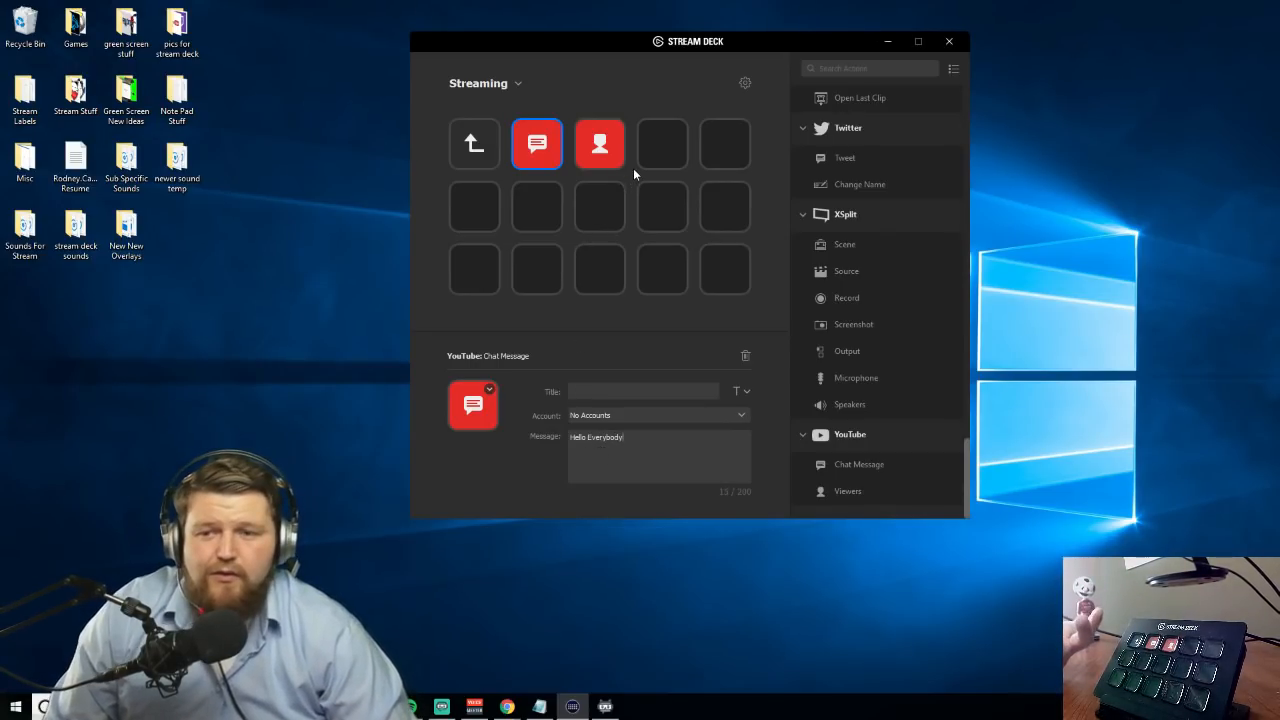
click(608, 163)
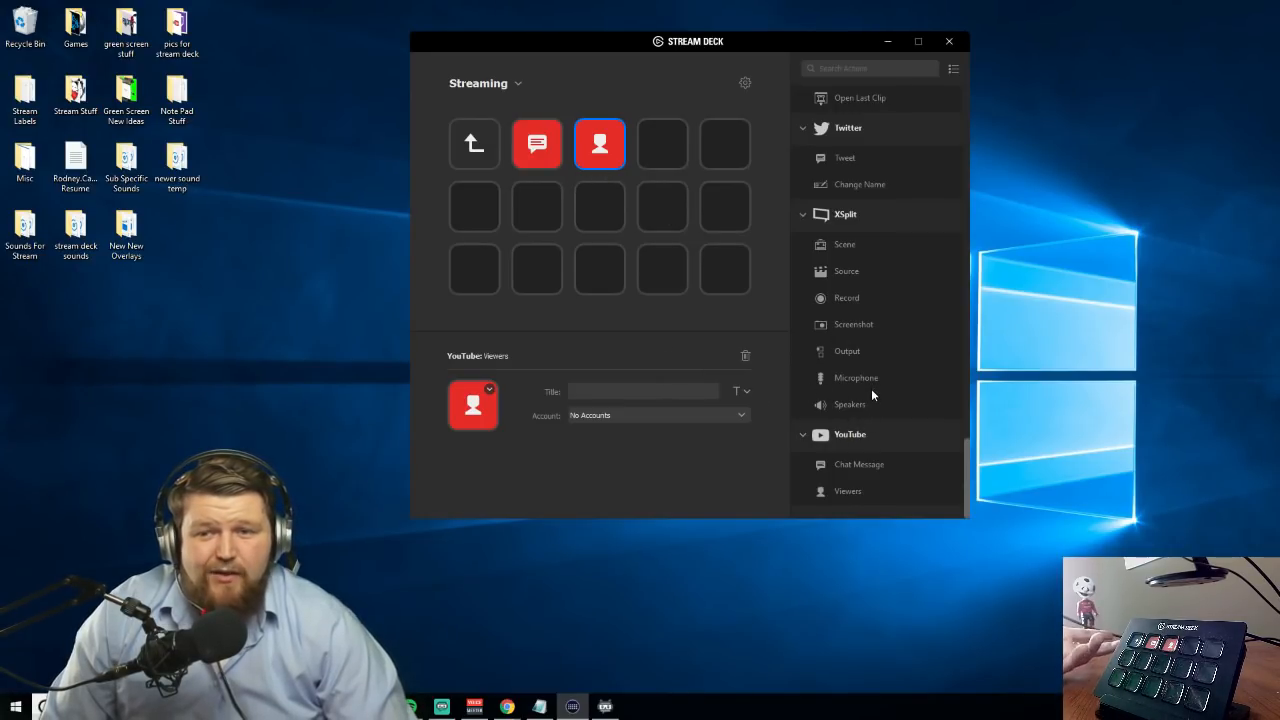
Go back up out of the nested folders and review the Car Scene key in the existing scenes folder
scroll(905, 395, up, 6)
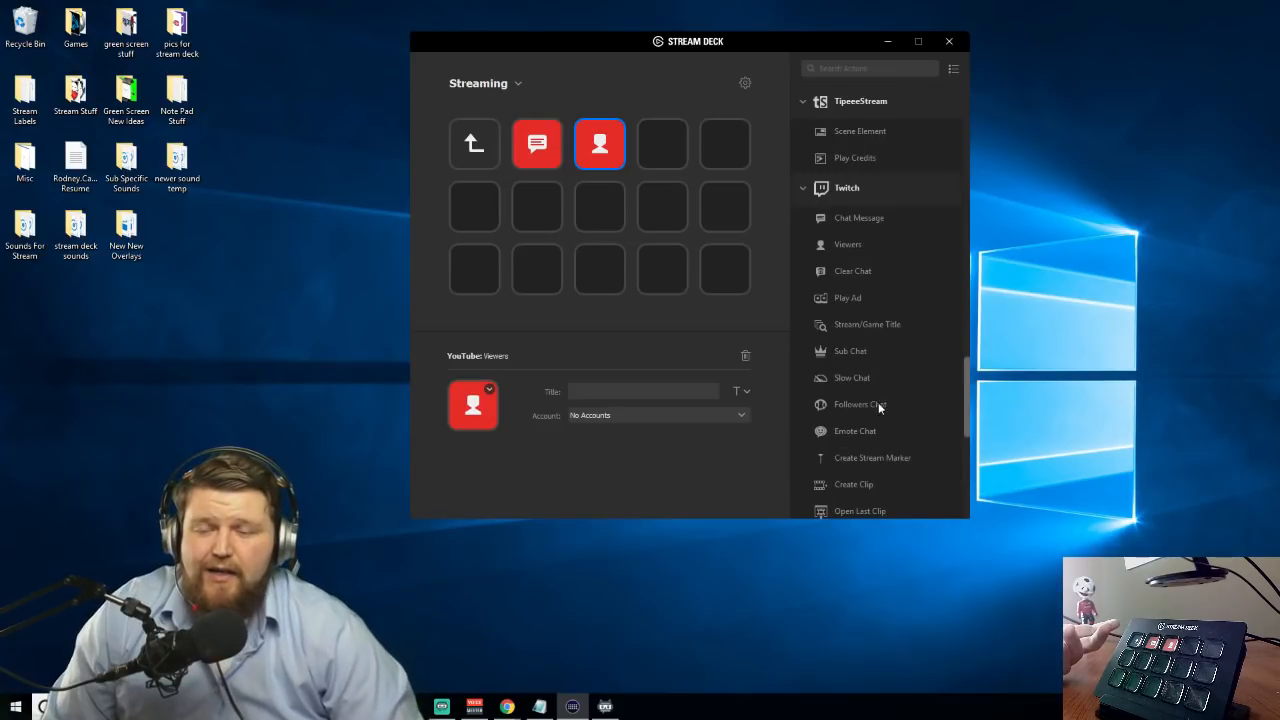
click(496, 150)
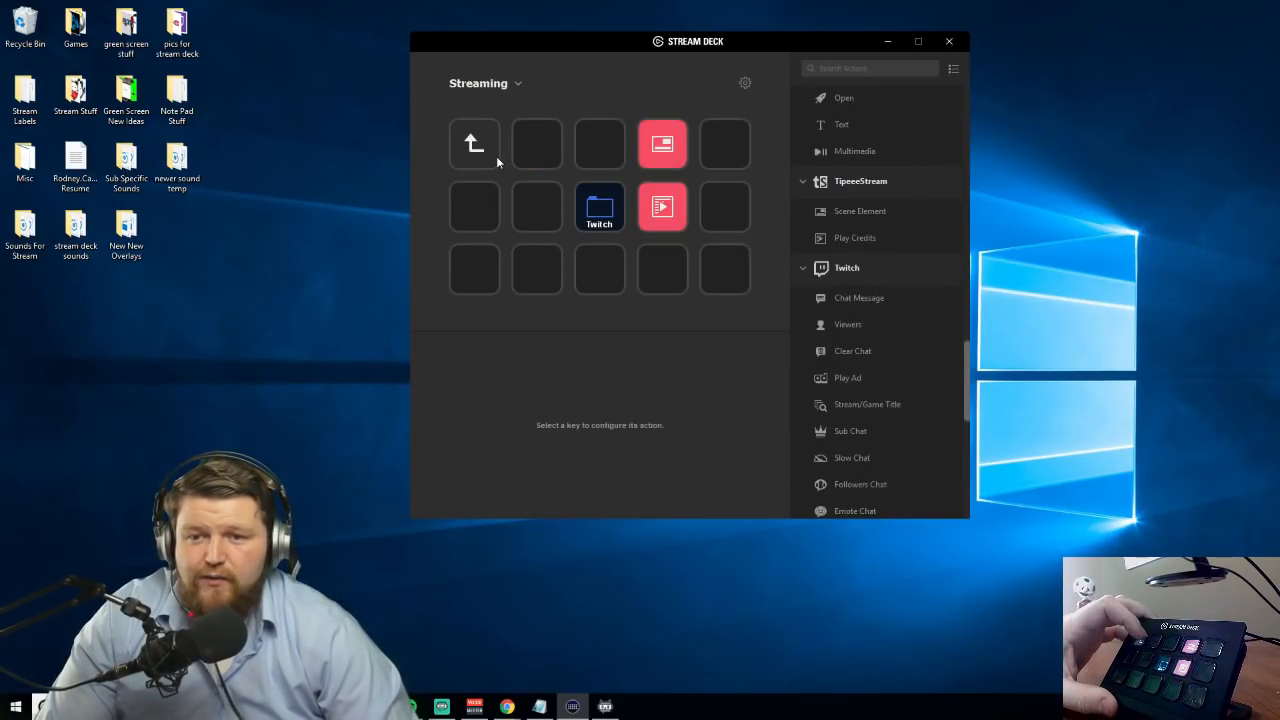
scroll(910, 312, up, 10)
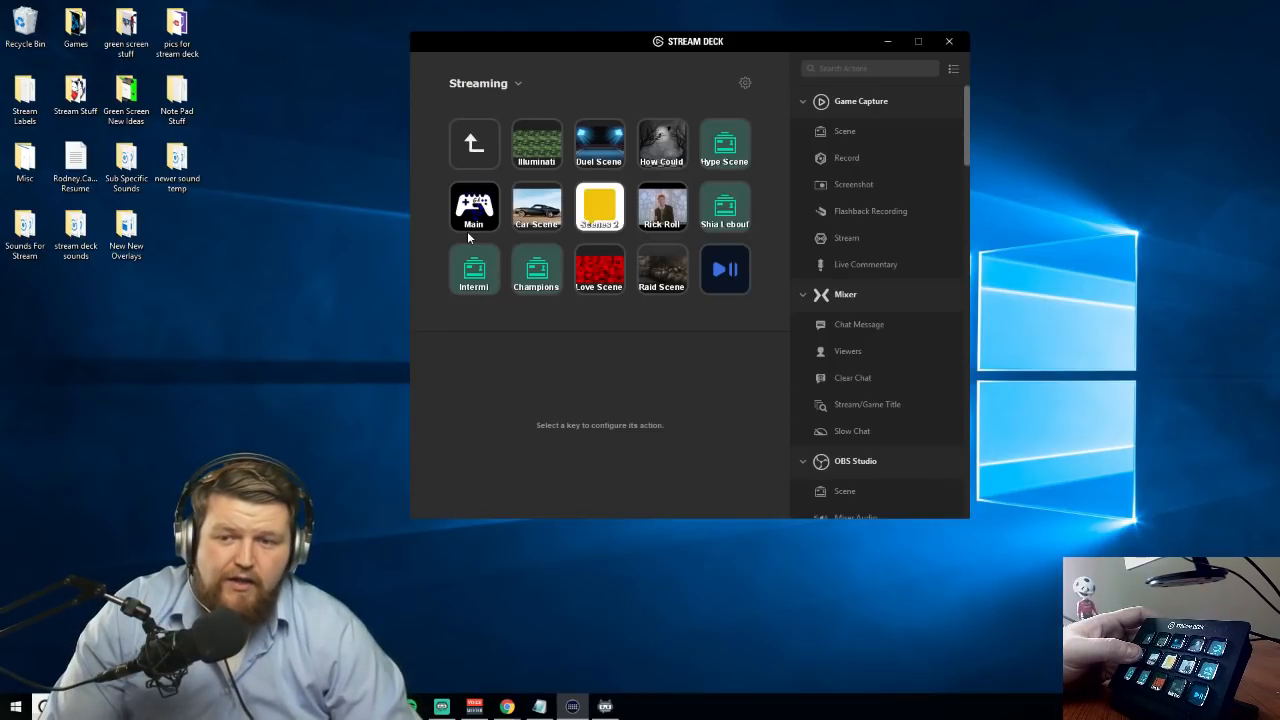
click(527, 216)
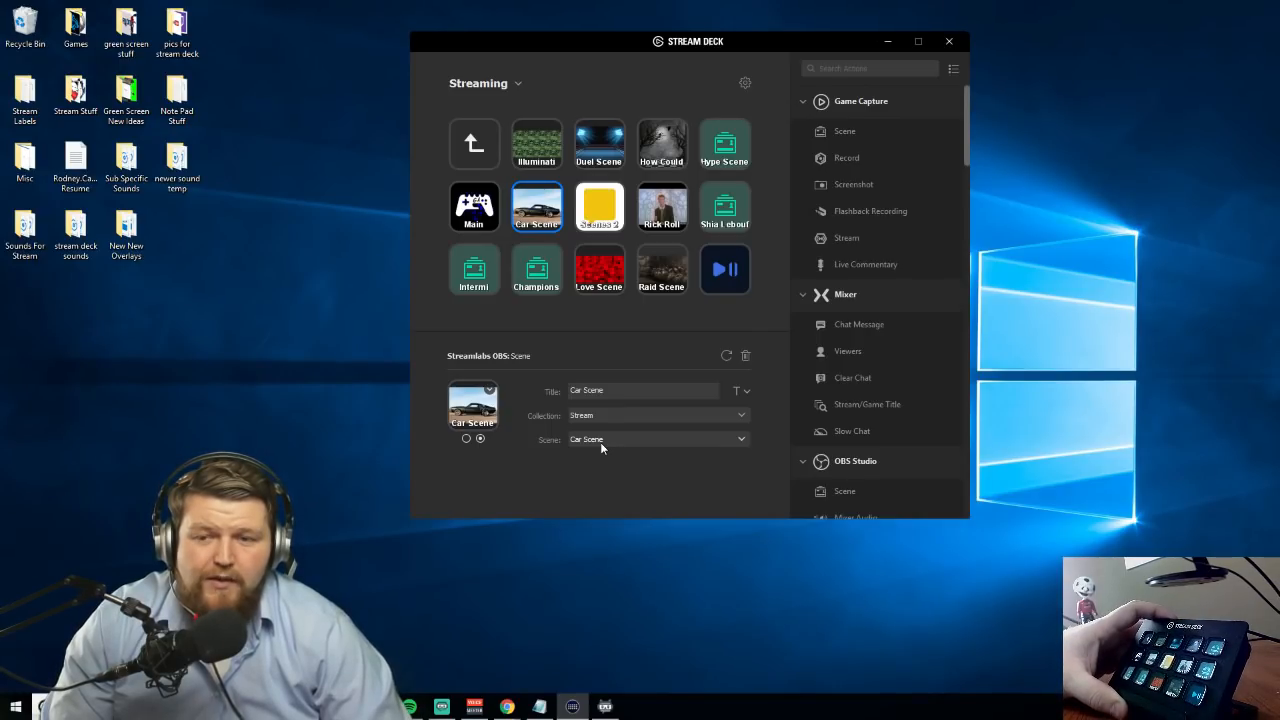
click(532, 150)
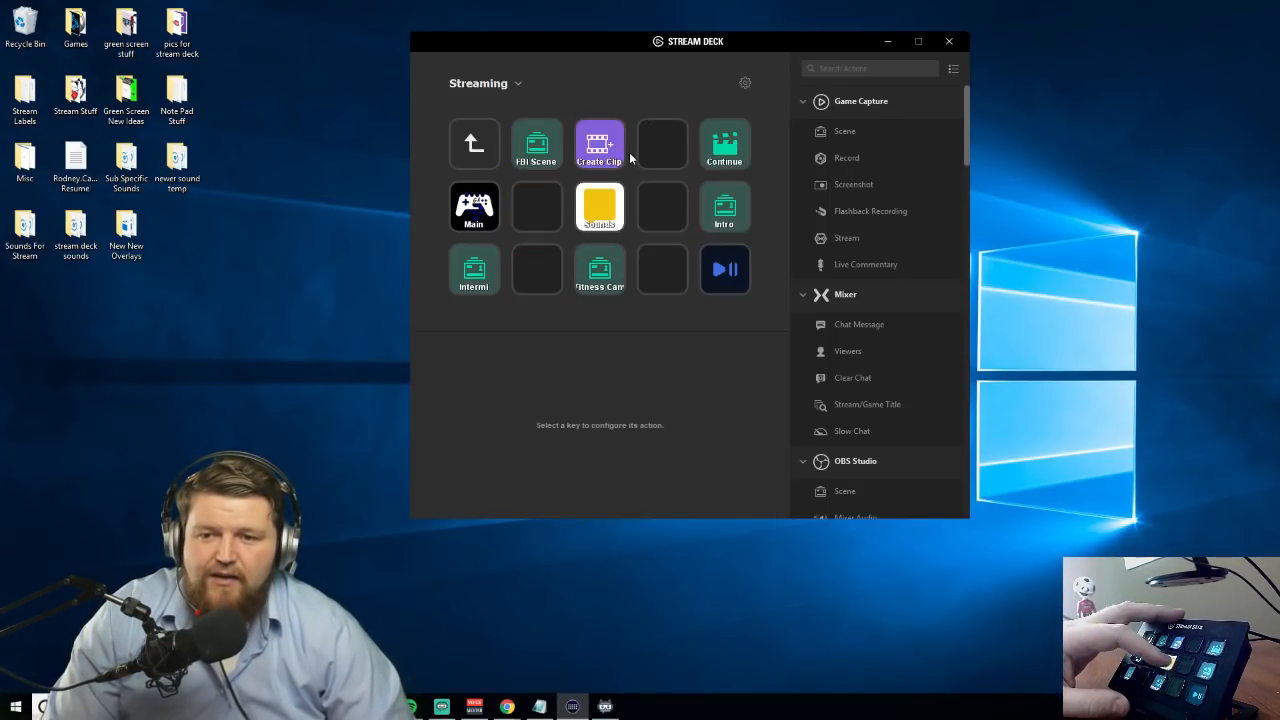
Review the airhorn and Easy keys in the sounds folder and check the Twitch channel's chat in Chrome
click(605, 158)
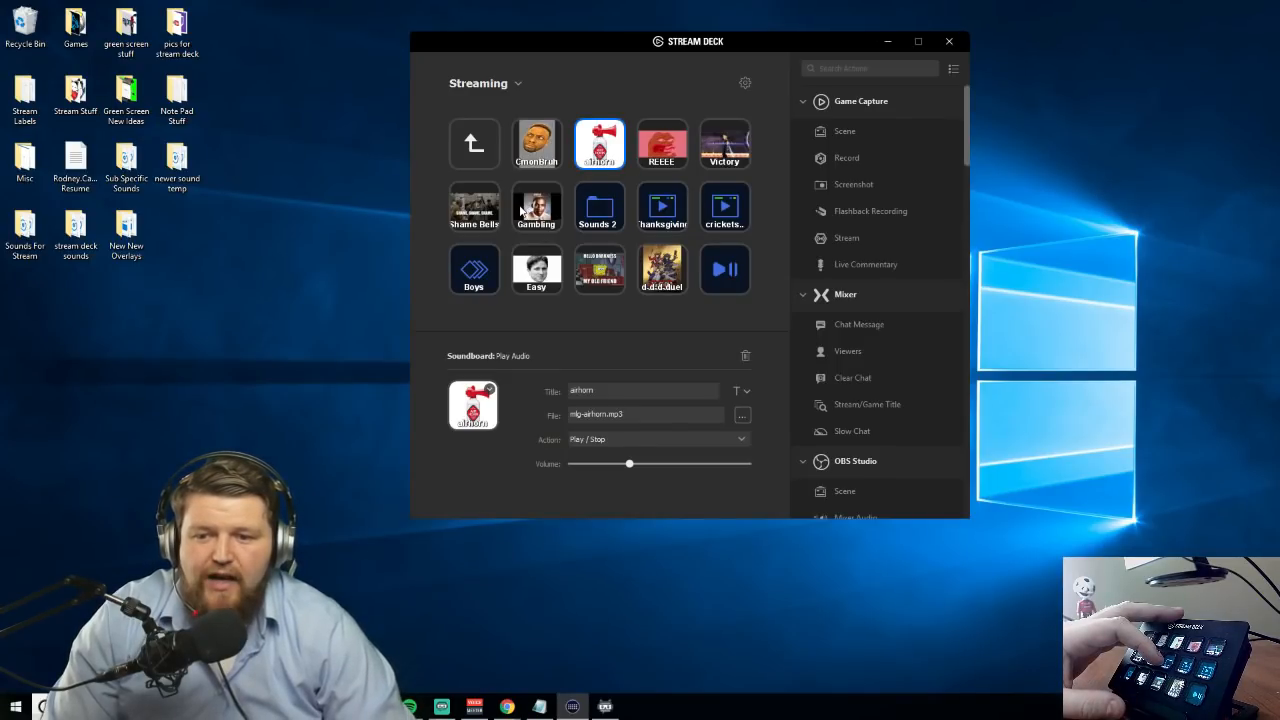
click(538, 264)
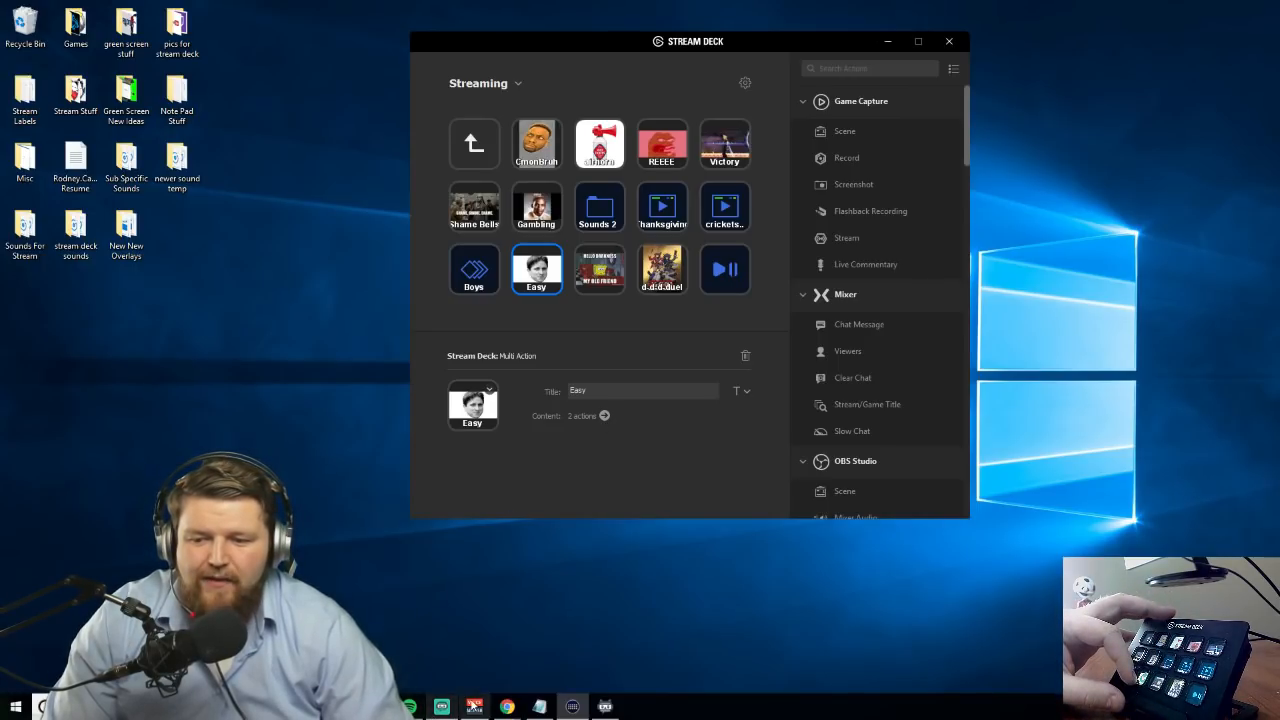
mouse_move(506, 708)
click(552, 656)
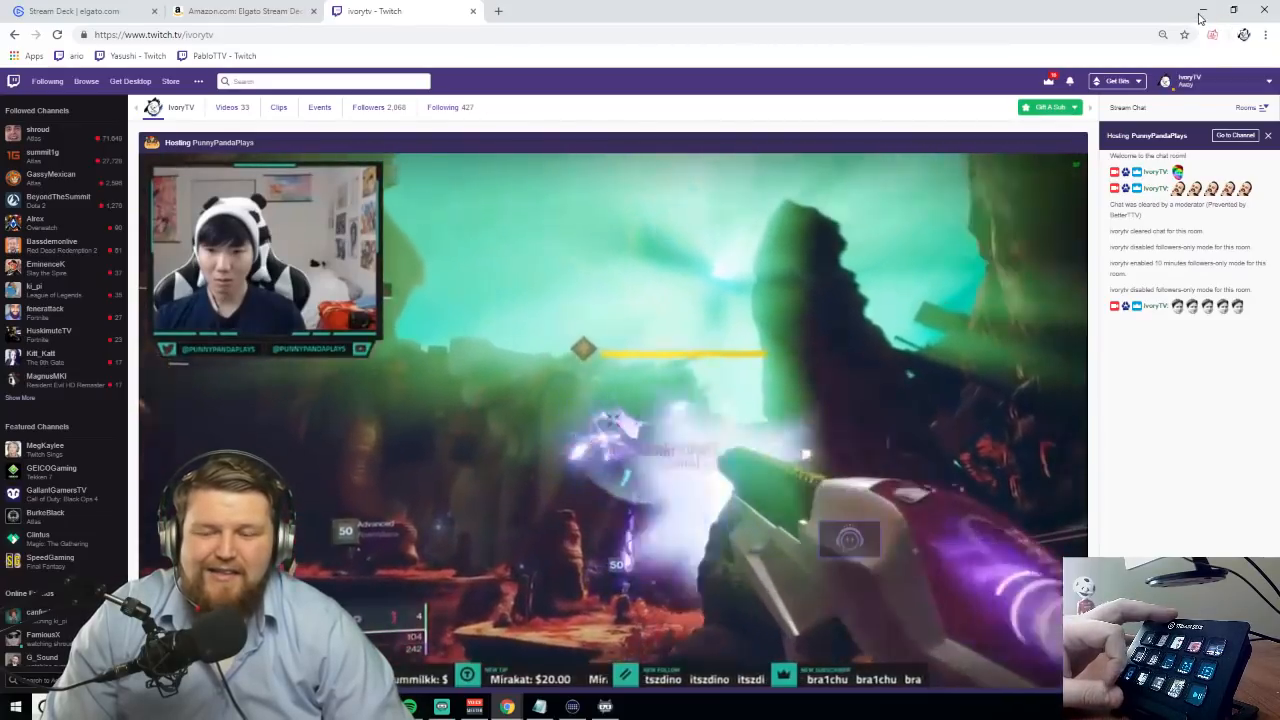
click(1202, 12)
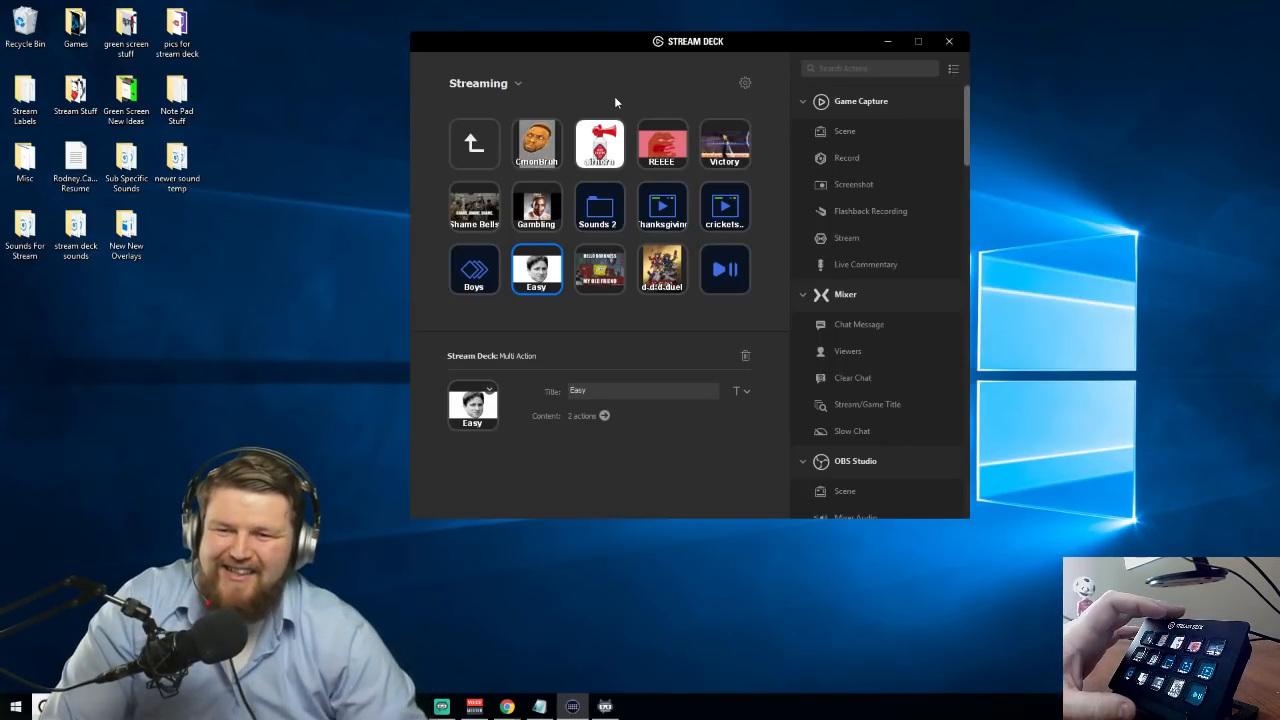
Open the Chat folder inside Sounds 2 and examine its Twitch chat message keys, including Guide, SteamAlt, b42, Epic, Twitter, Heist and Discord
double_click(614, 189)
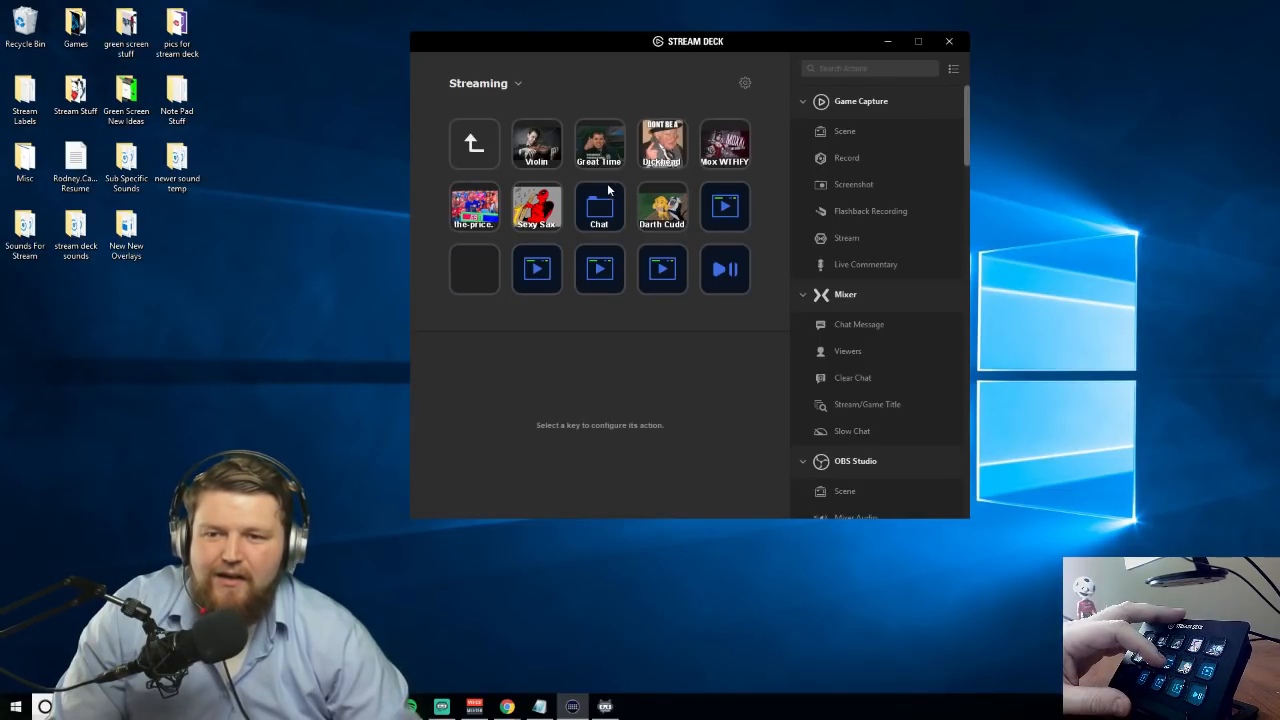
click(526, 160)
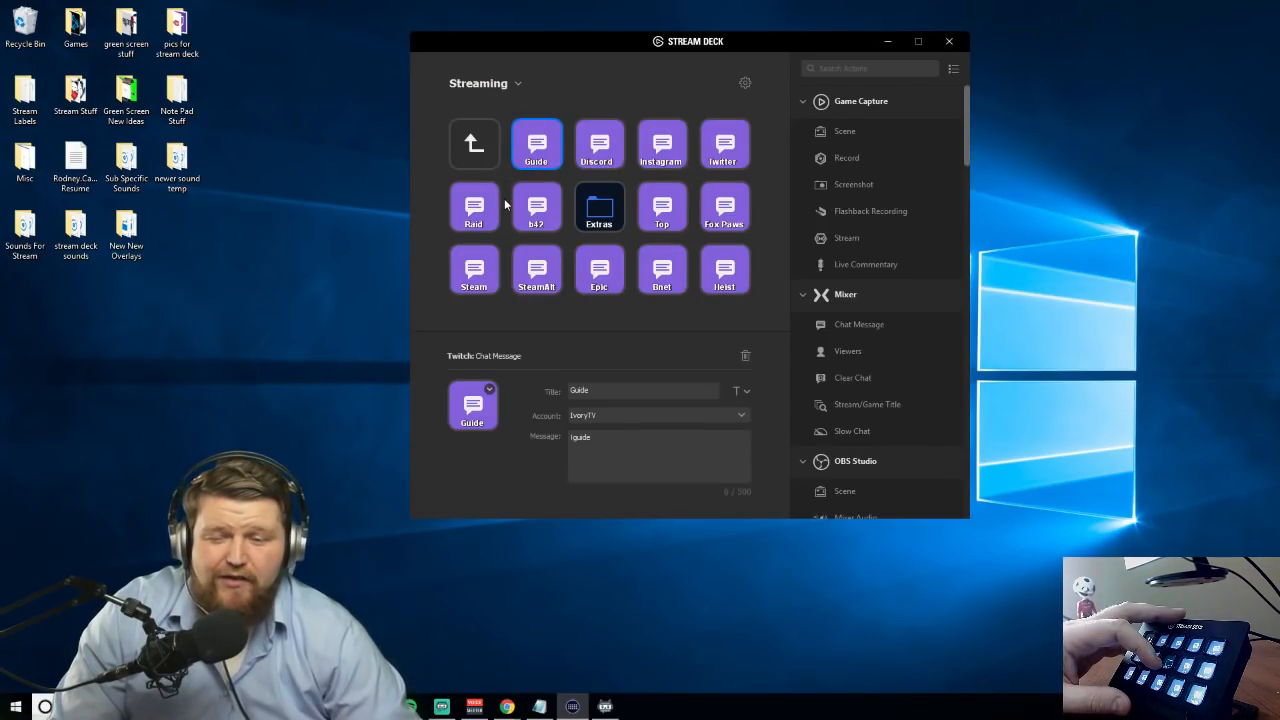
click(531, 288)
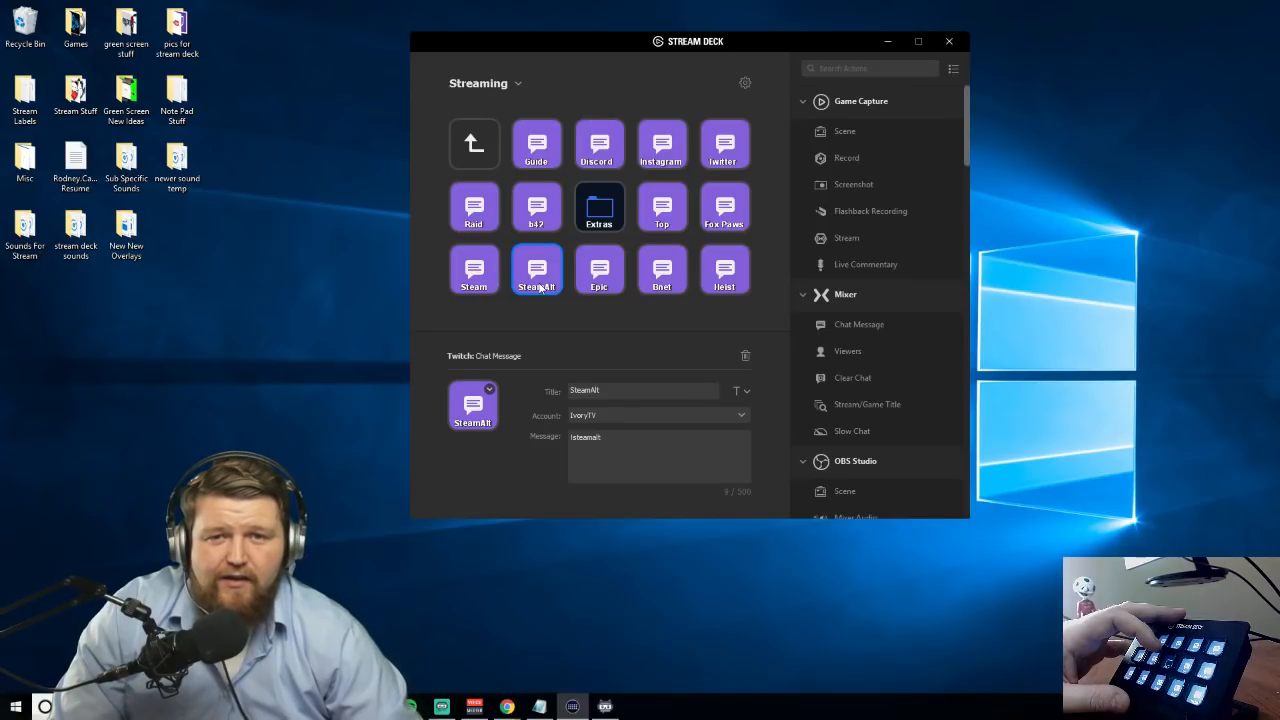
click(550, 208)
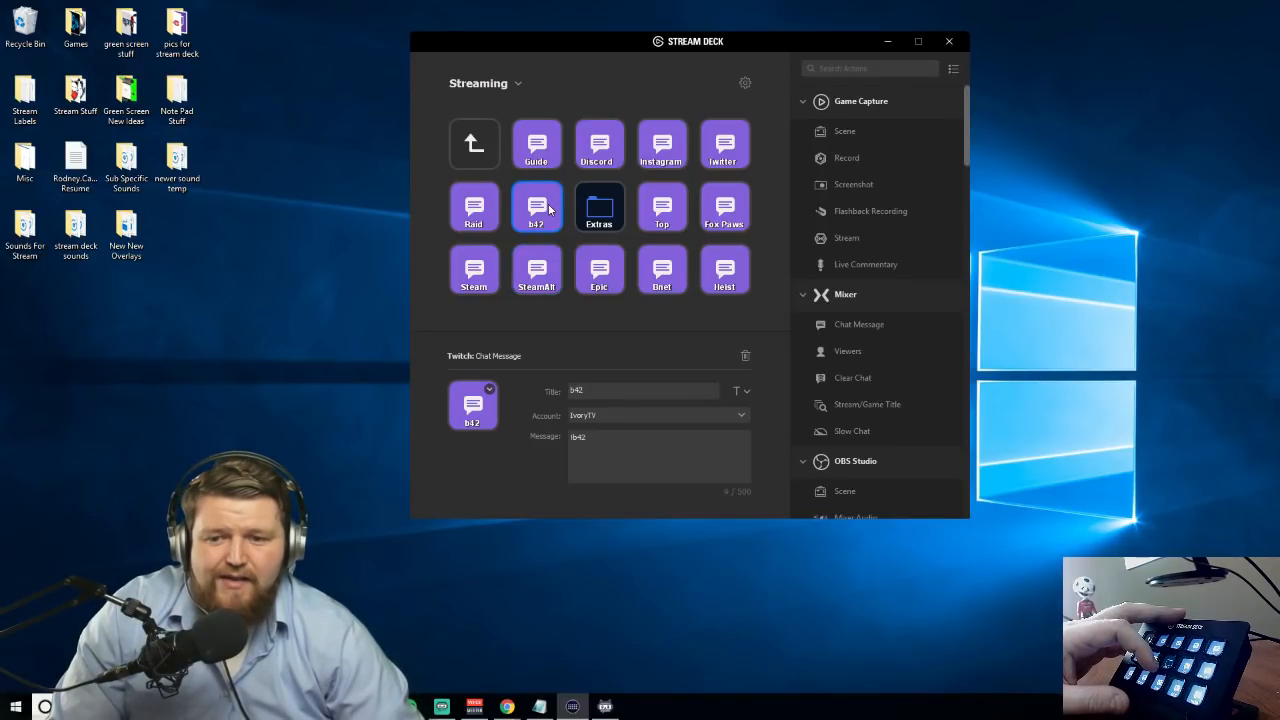
click(592, 280)
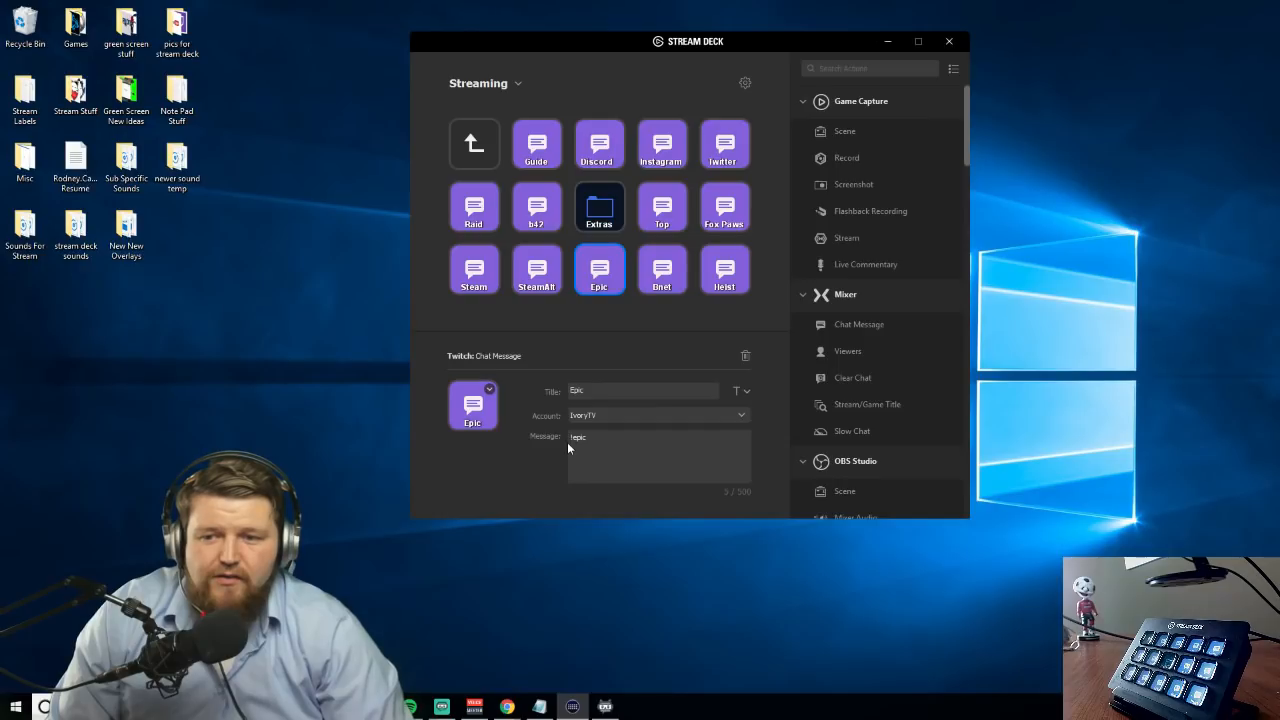
click(739, 163)
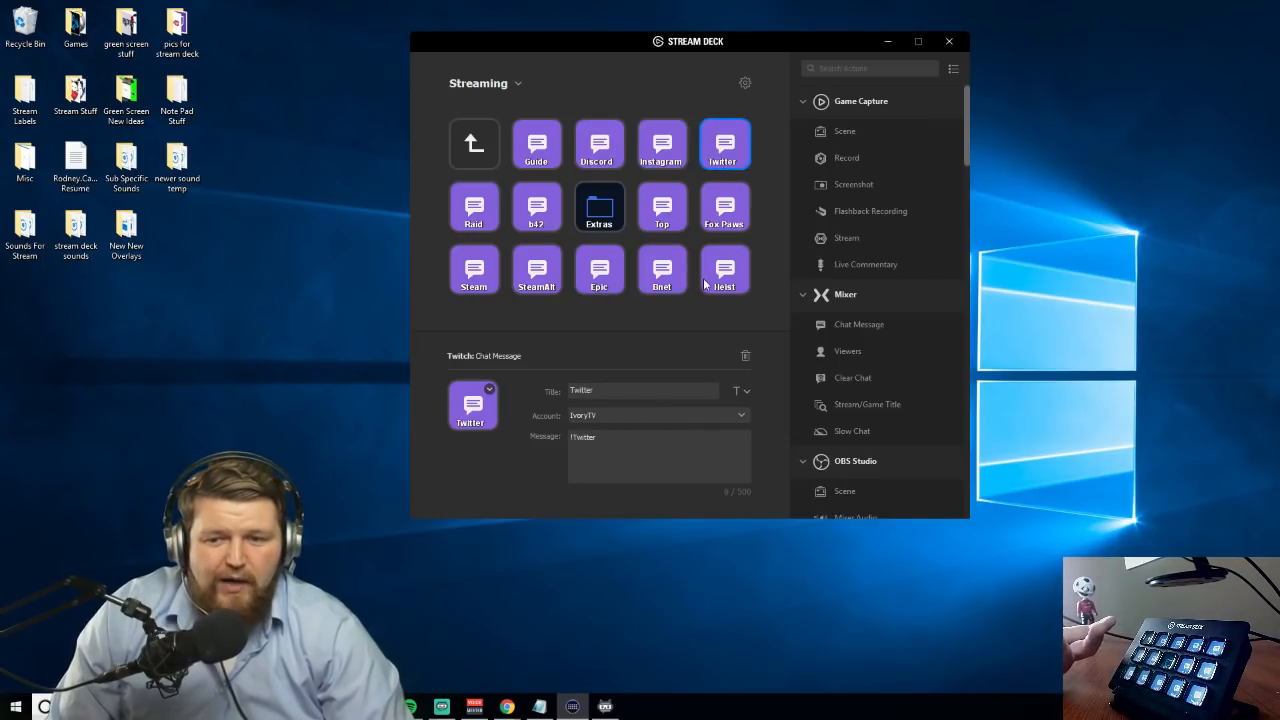
click(712, 215)
click(710, 270)
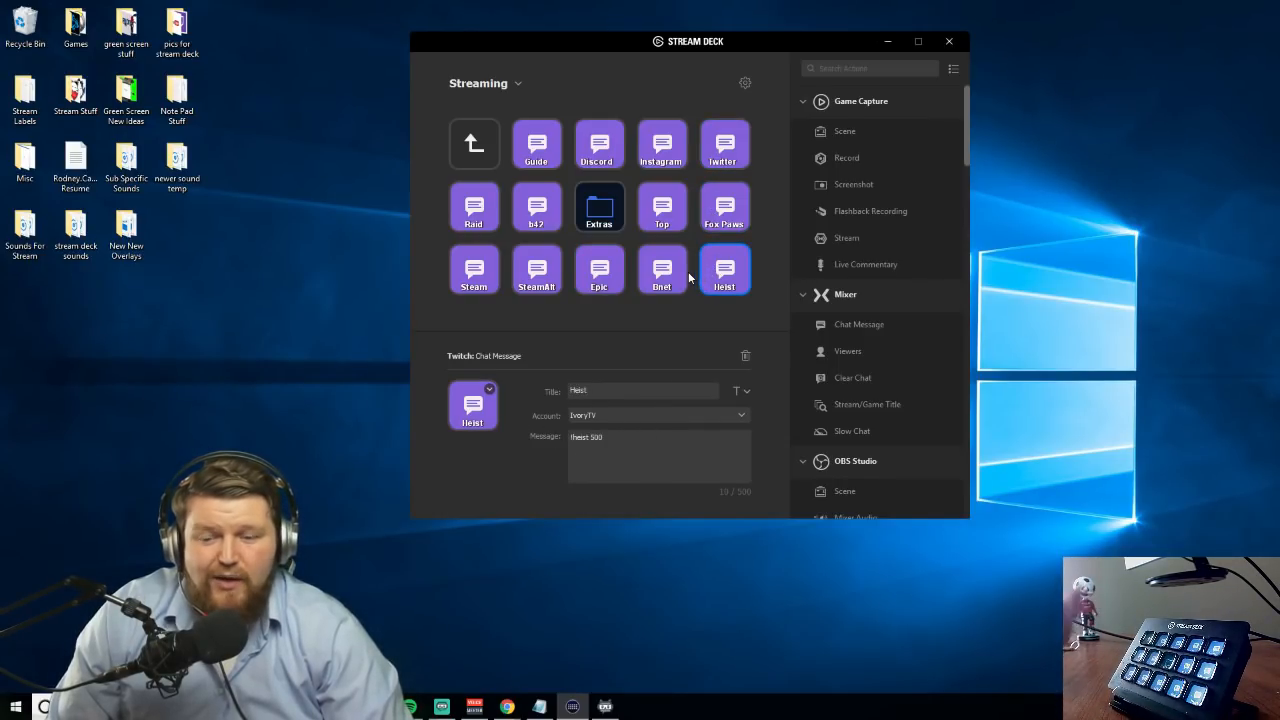
click(600, 148)
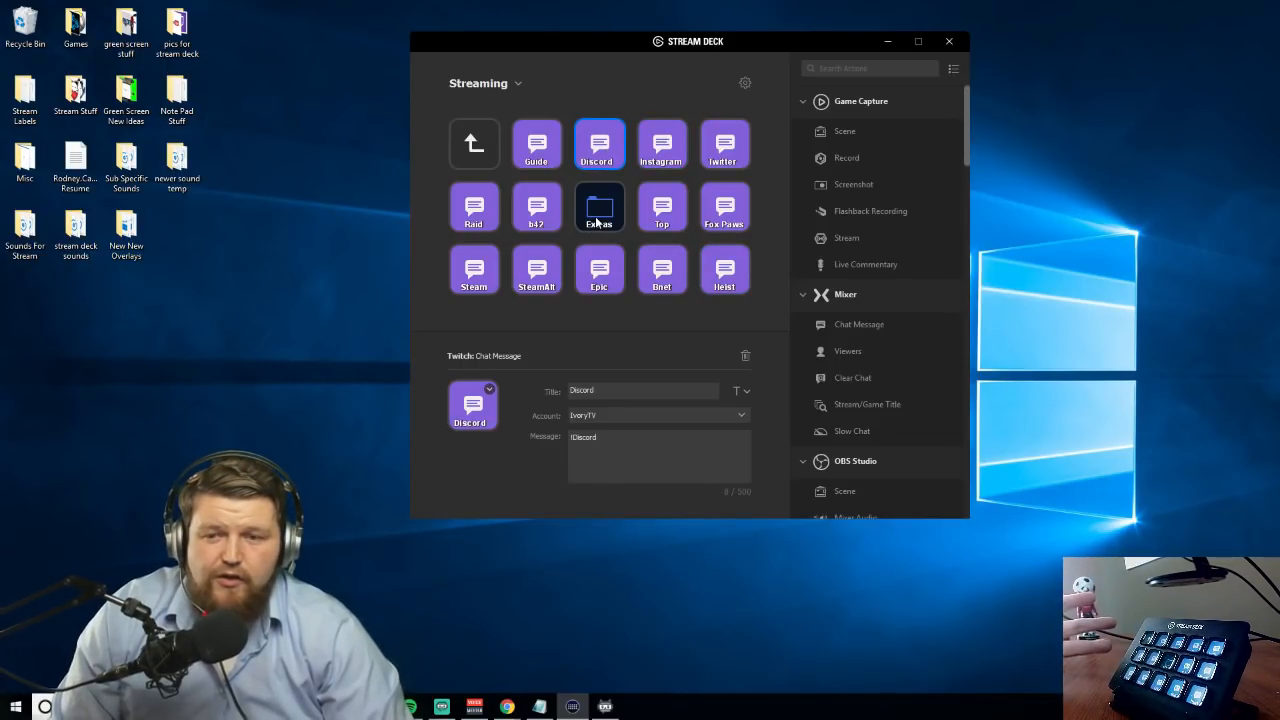
Check the Multimedia Play / Pause key in the Extras folder and return through the parent folders to the top level
double_click(597, 222)
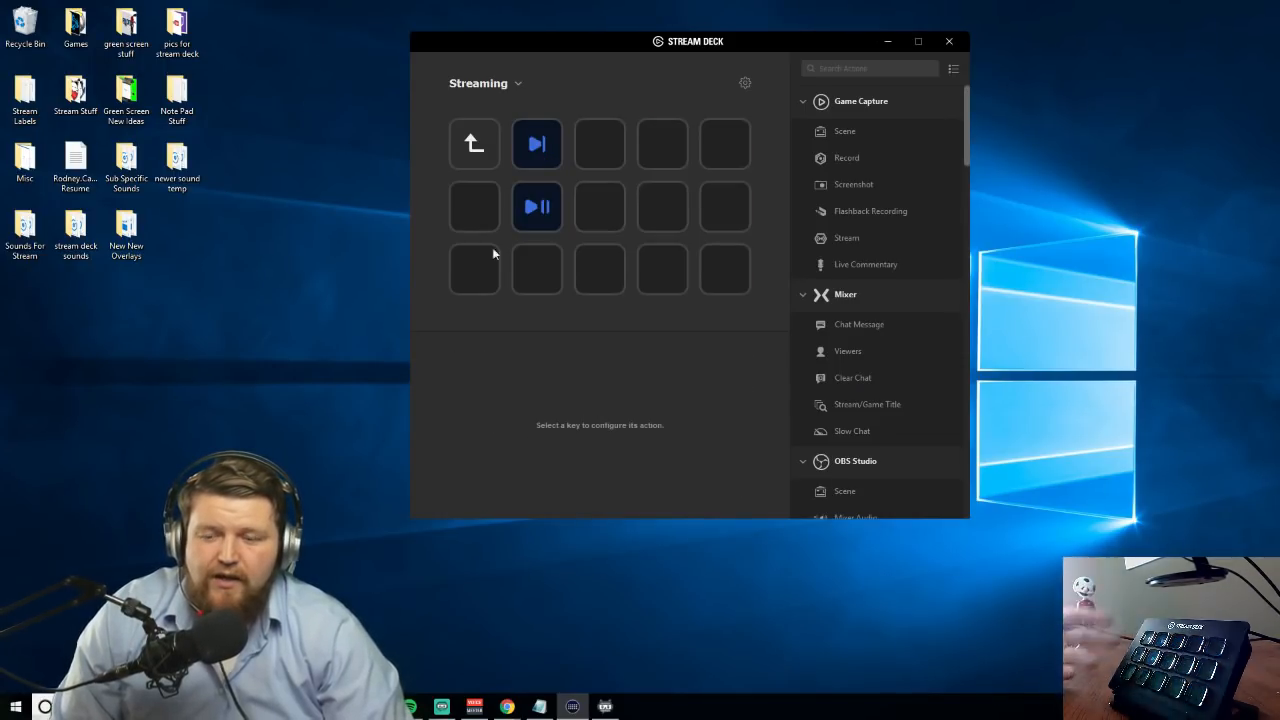
click(540, 210)
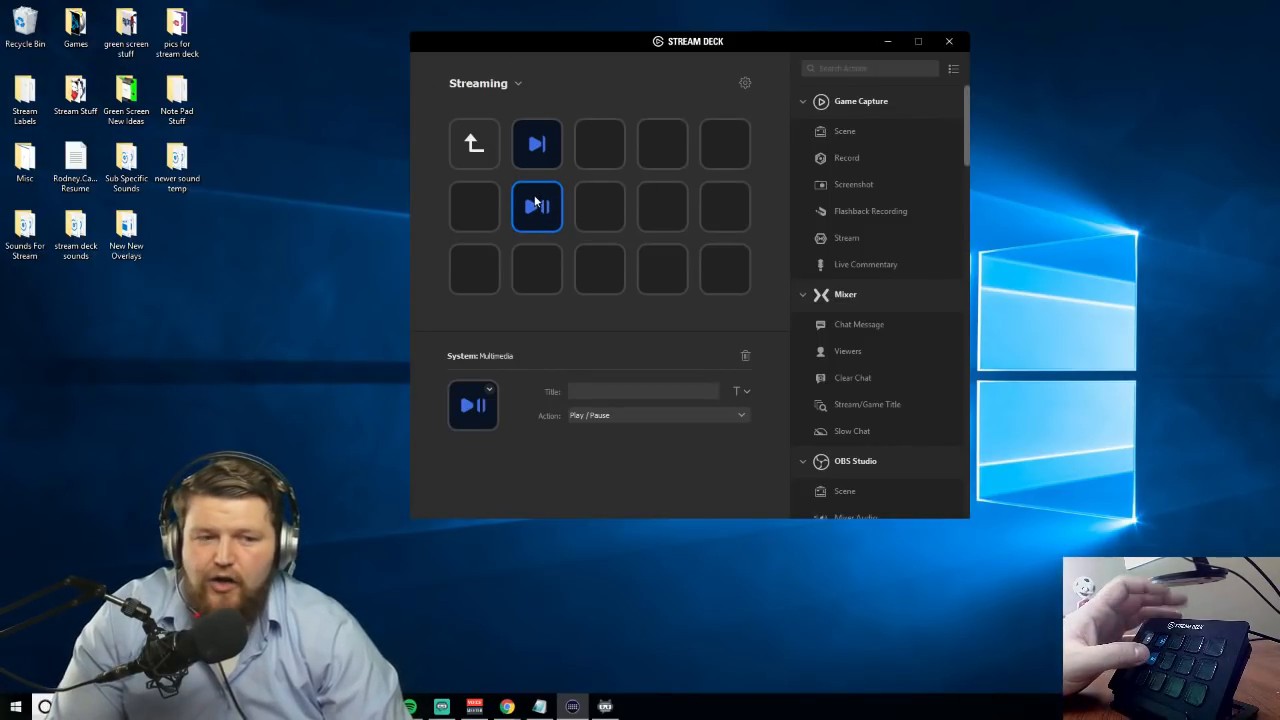
double_click(481, 152)
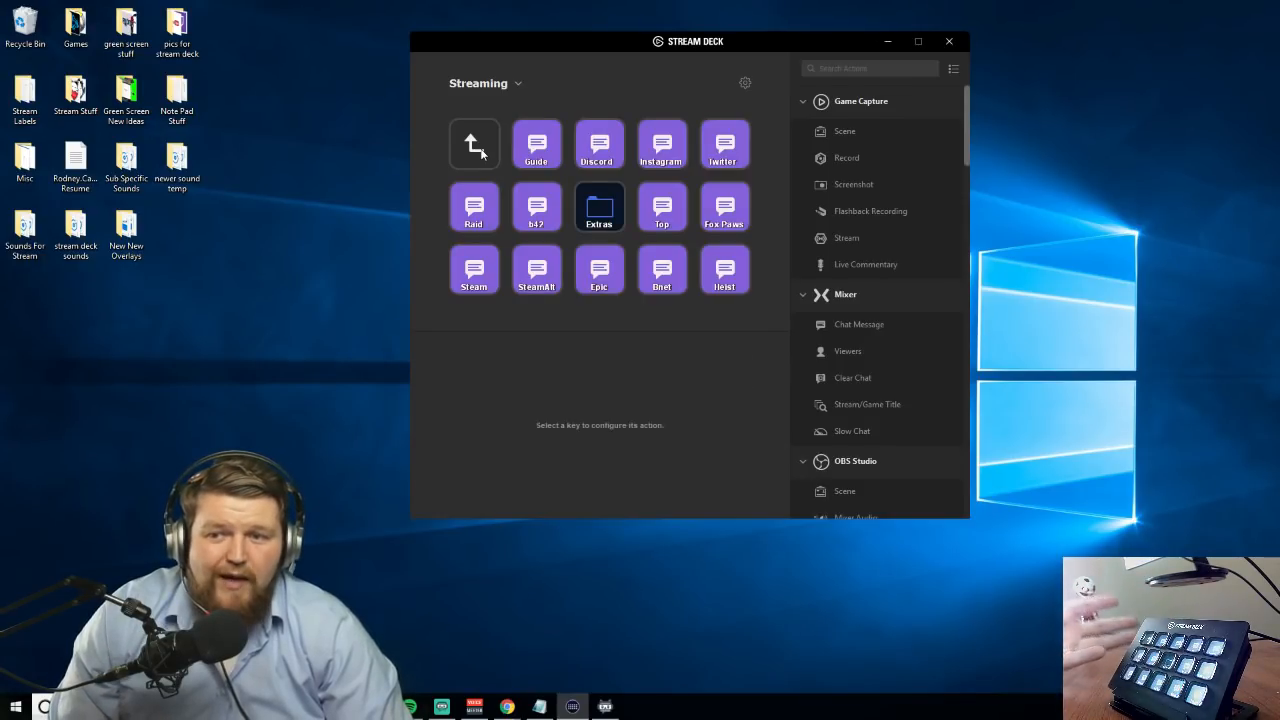
double_click(481, 154)
double_click(481, 154)
click(474, 162)
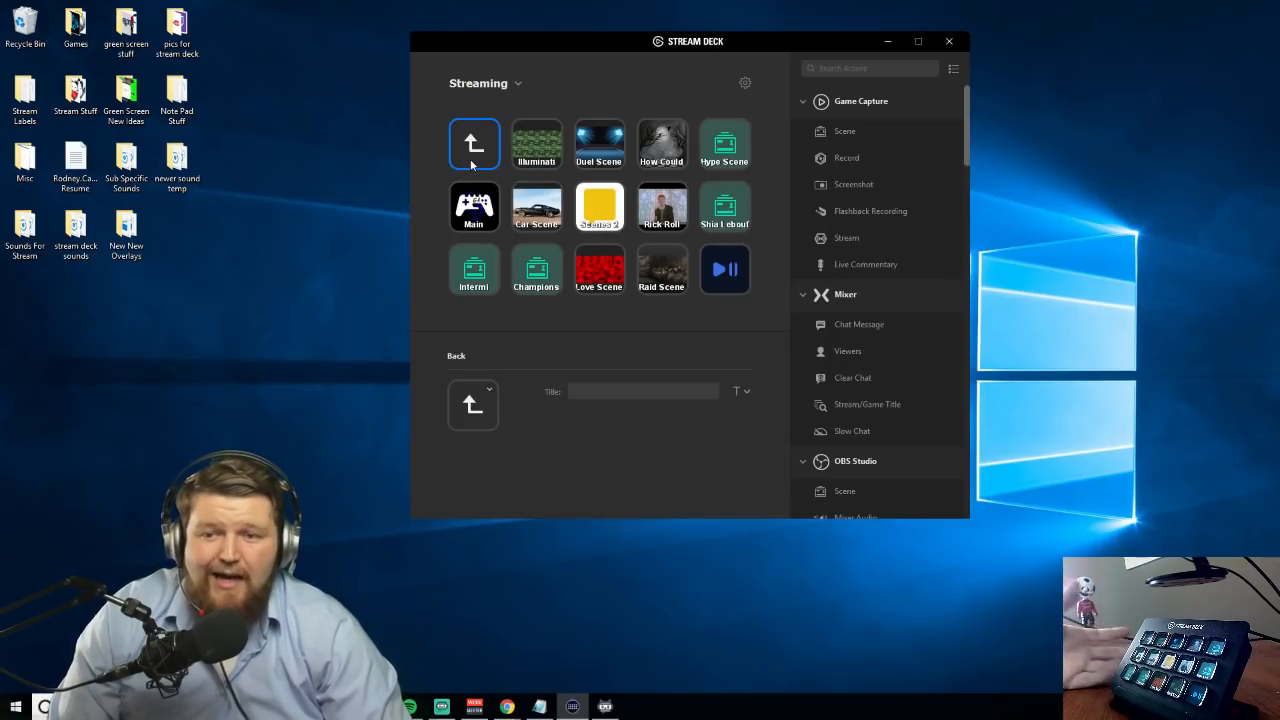
double_click(474, 163)
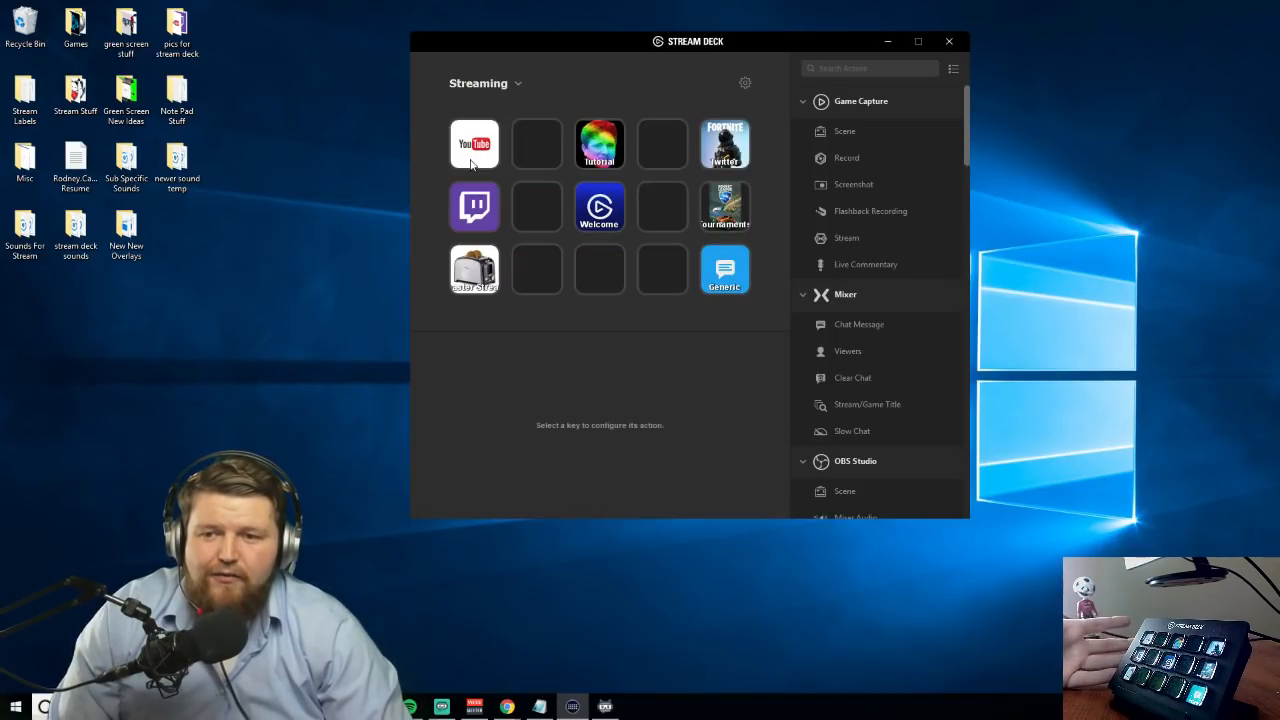